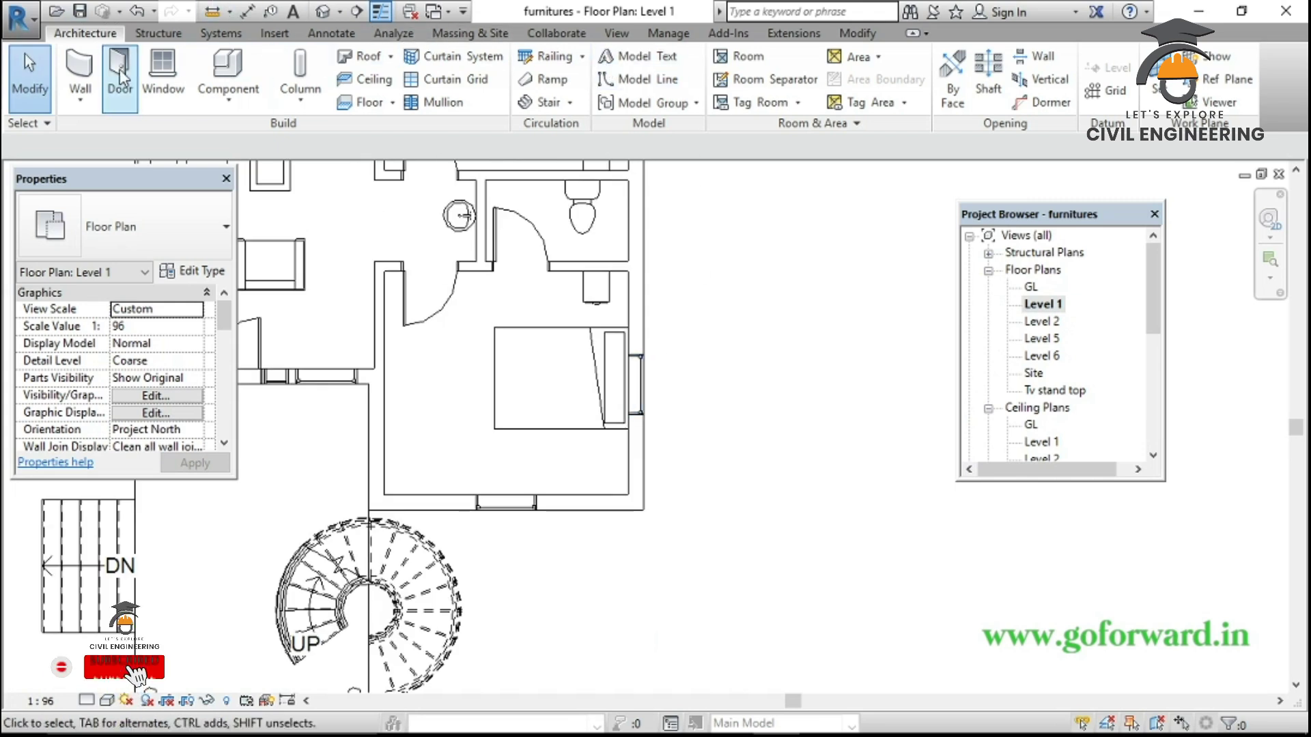
Start a roof by extrusion using the bedroom's outer east wall face as work plane, and open Elevation: East for the sketch
{"action": "left_click", "coordinate": [392, 60]}
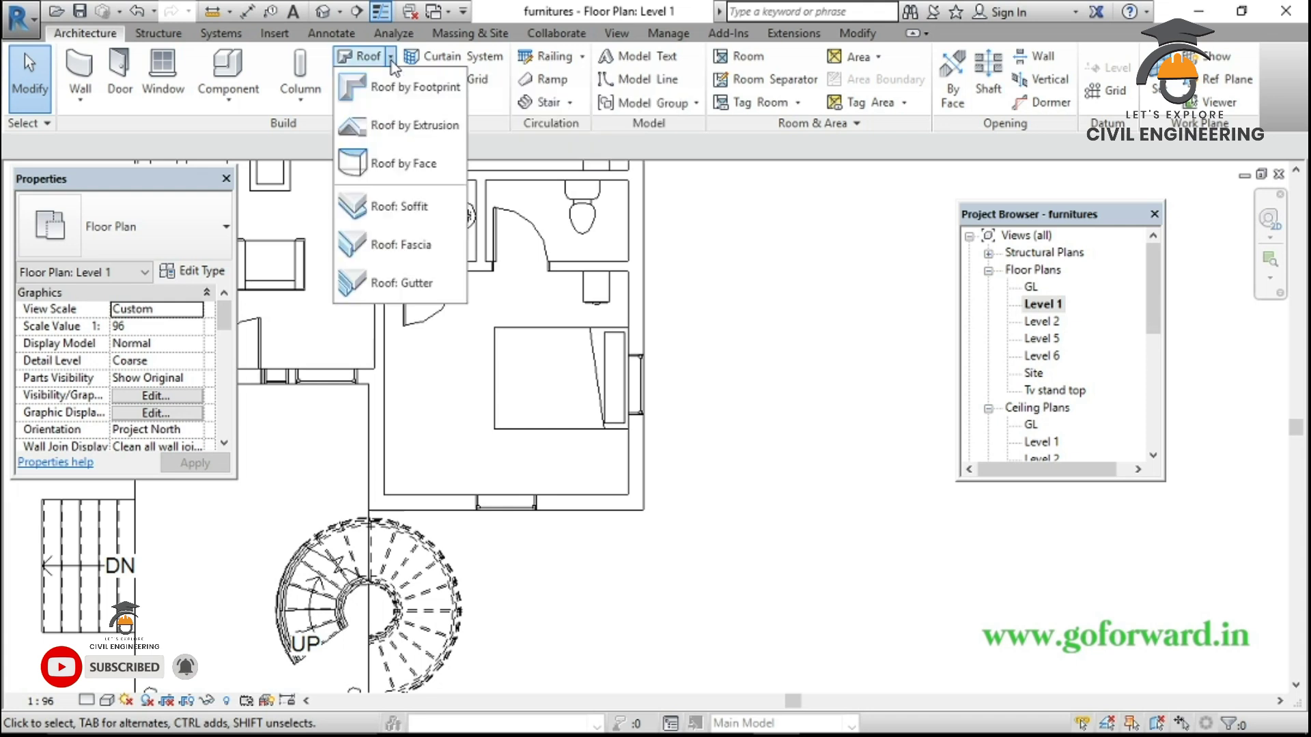
{"action": "left_click", "coordinate": [396, 125]}
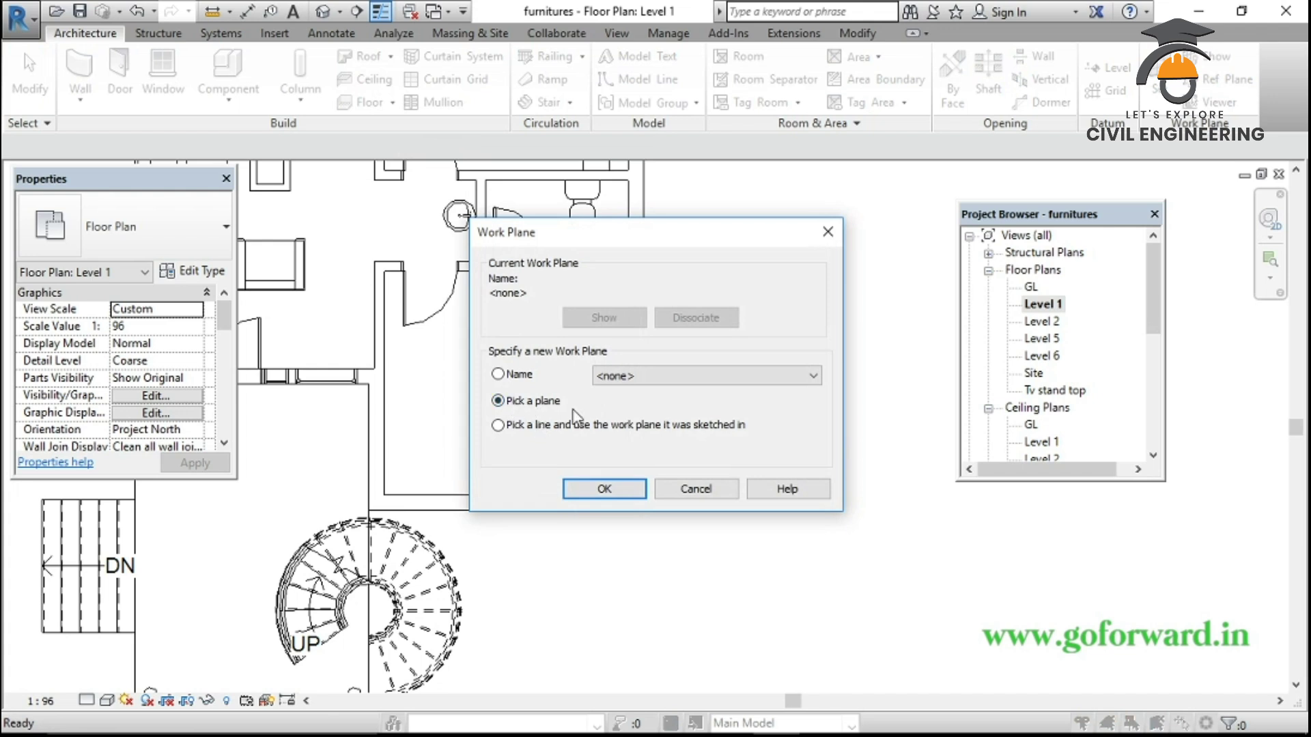
{"action": "left_click", "coordinate": [604, 489]}
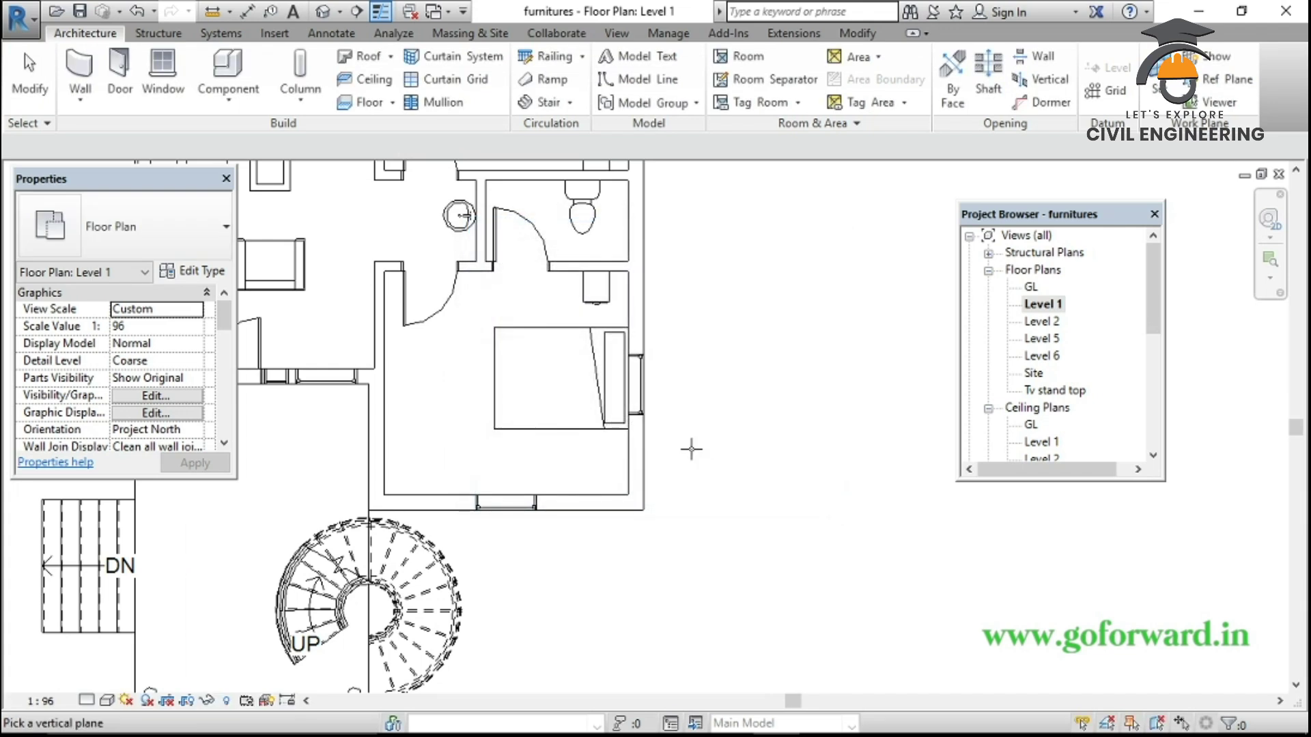
{"action": "scroll", "coordinate": [690, 448], "scroll_direction": "up", "scroll_amount": 5}
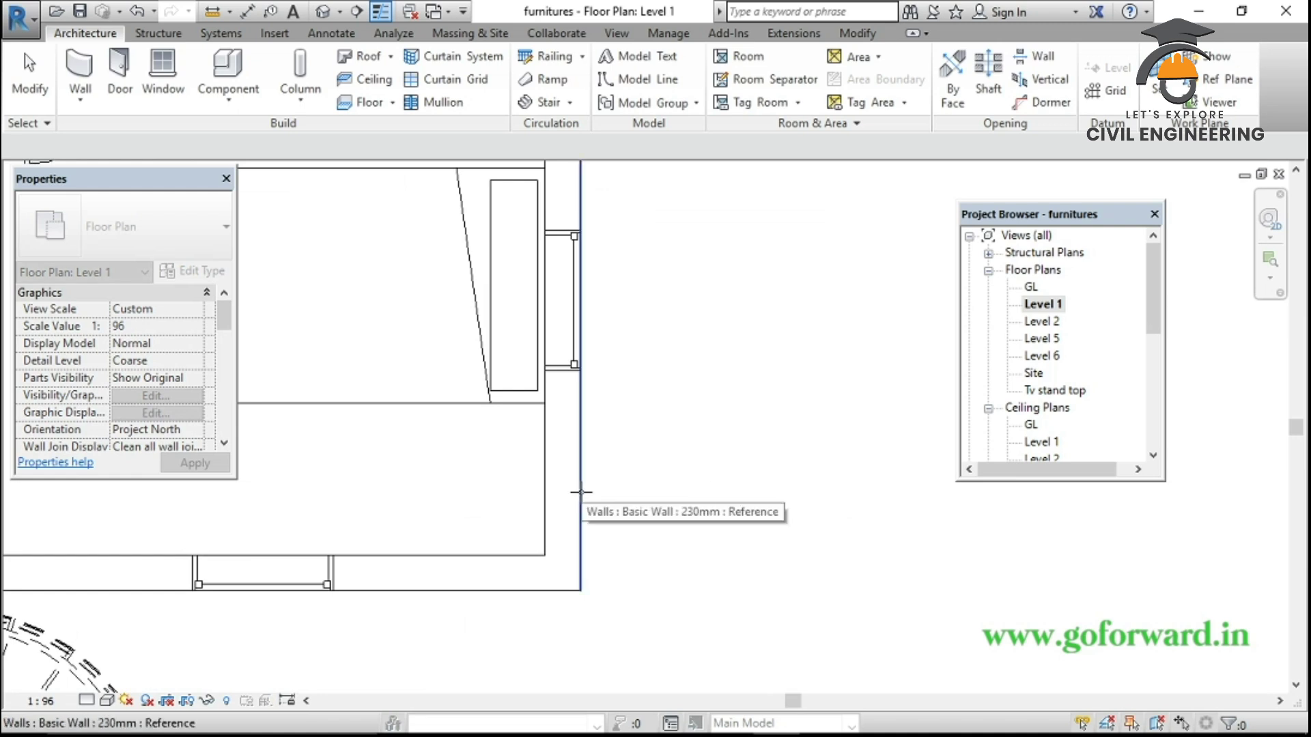
{"action": "left_click", "coordinate": [581, 492]}
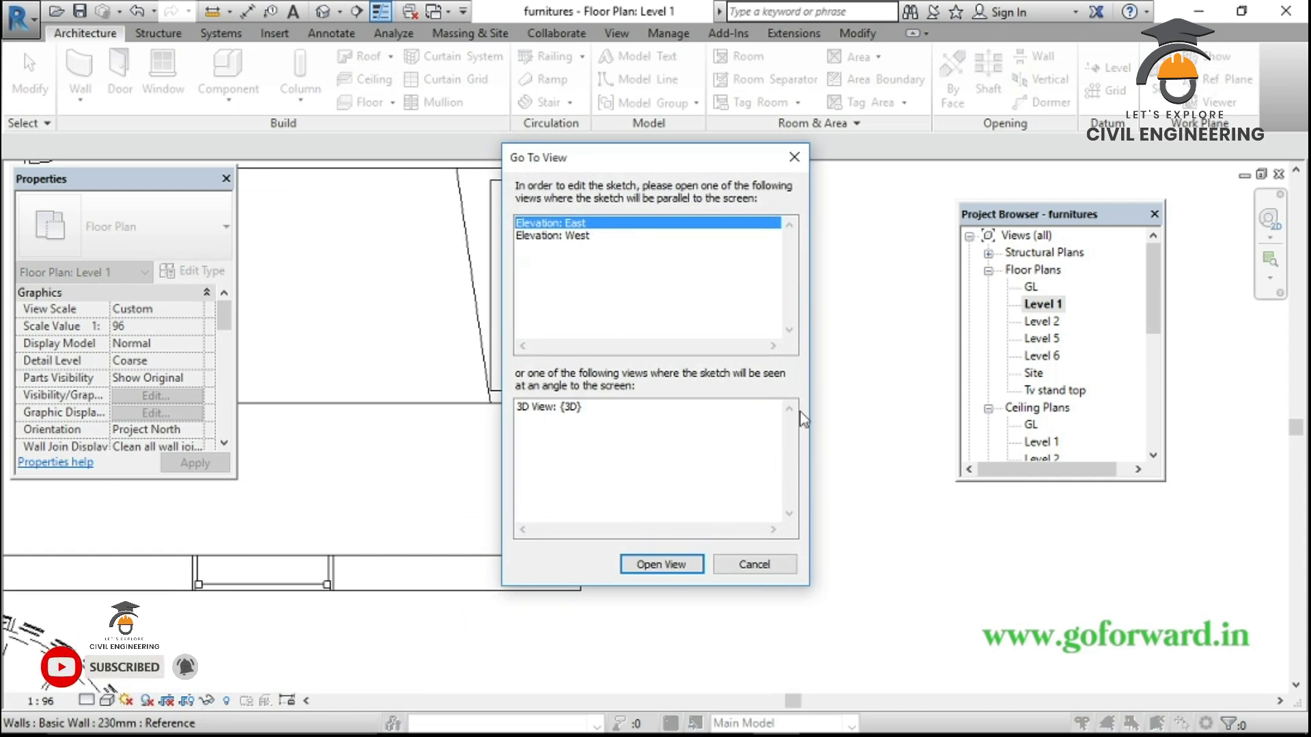
{"action": "left_click", "coordinate": [672, 567]}
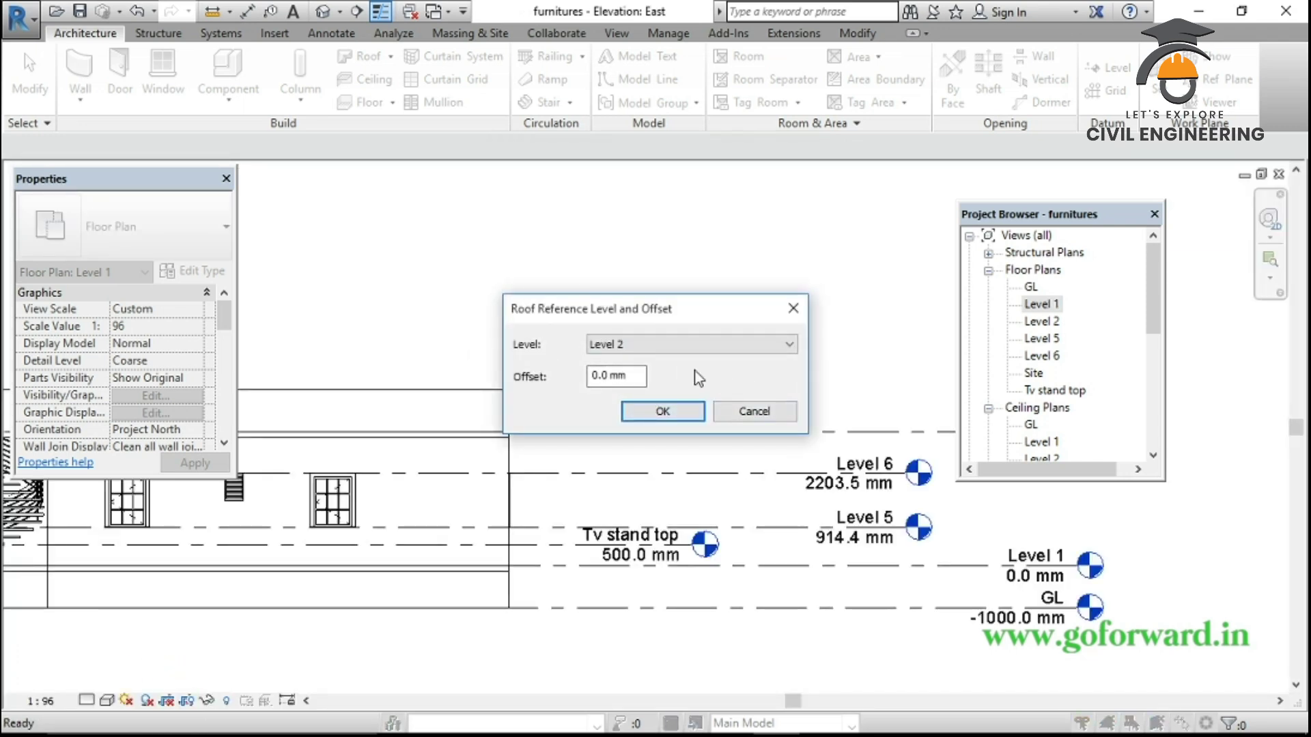
Set the extrusion roof's reference level to Level 6, with a 0.0 mm offset
{"action": "left_click", "coordinate": [673, 349]}
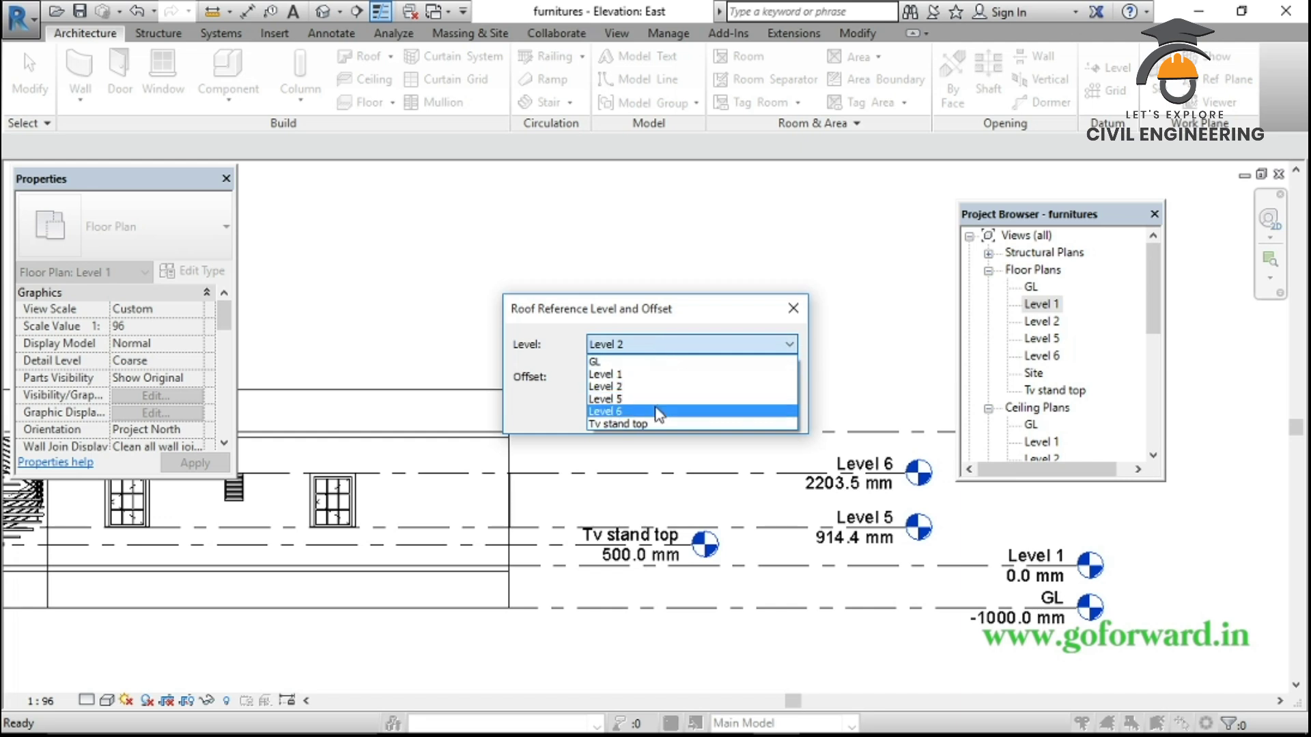
{"action": "left_click", "coordinate": [657, 412]}
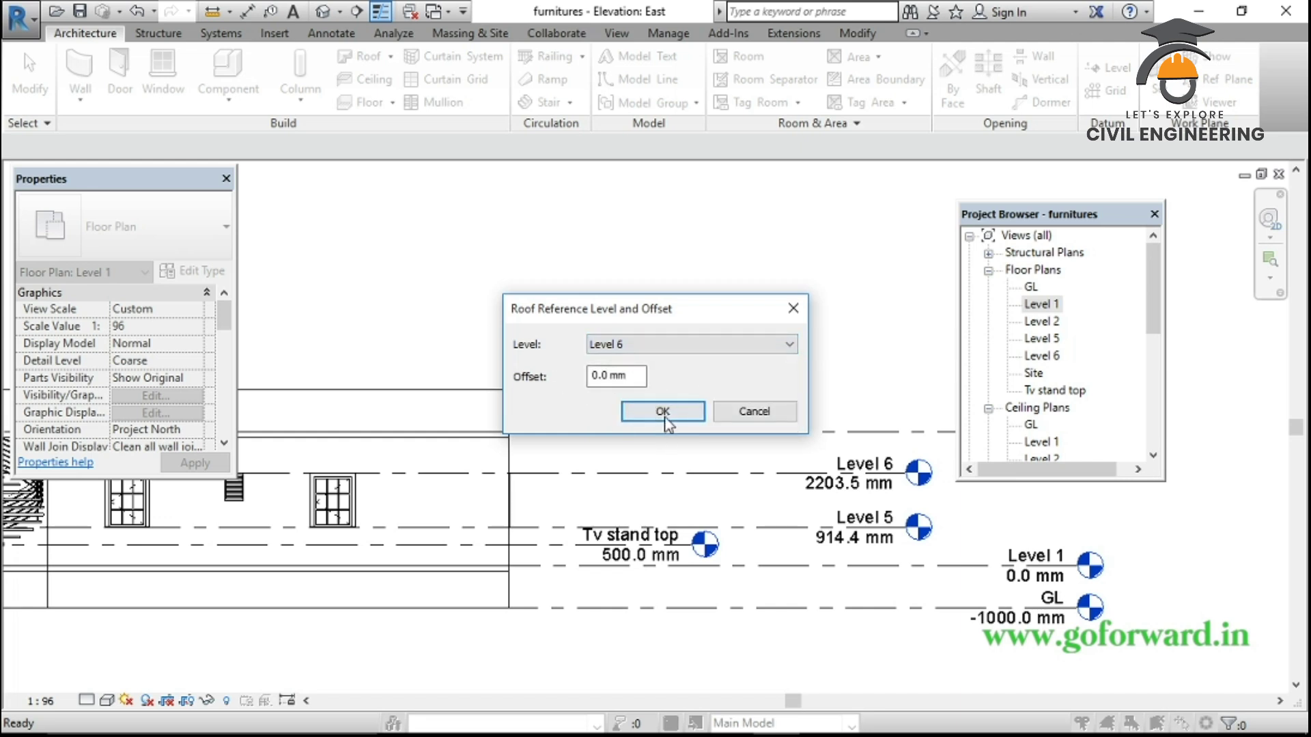
{"action": "left_click", "coordinate": [663, 411]}
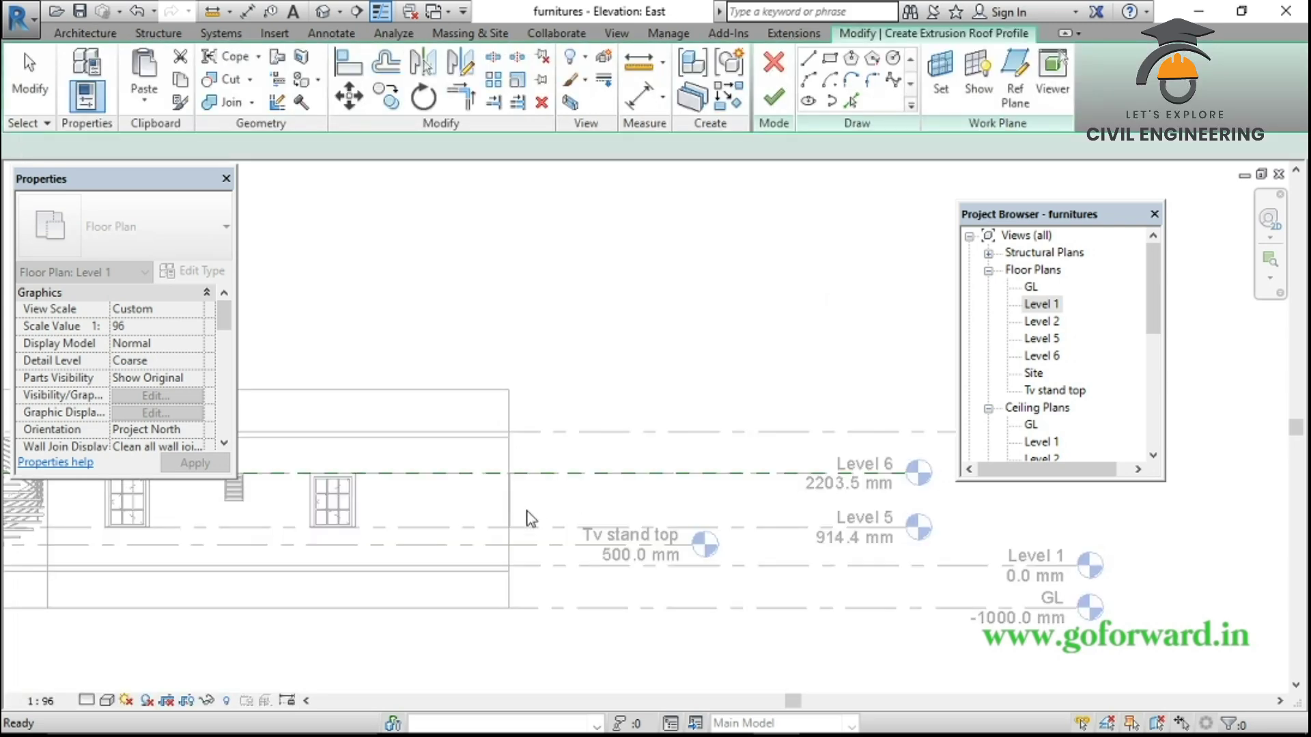
Sketch a horizontal roof profile line about 1360 mm long on Level 6, spanning the window nearest the staircase, and finish the roof
{"action": "middle_click_drag", "start_coordinate": [468, 512], "coordinate": [623, 537]}
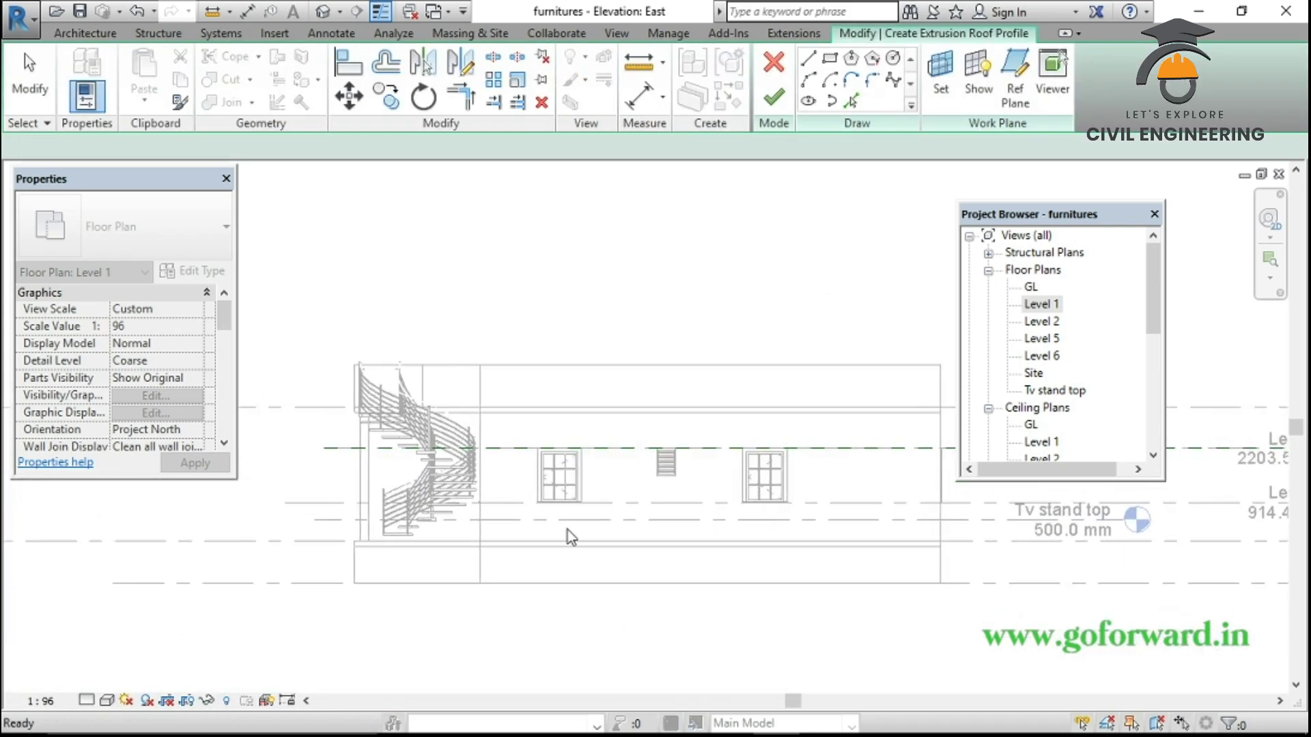
{"action": "scroll", "coordinate": [623, 430], "scroll_direction": "up", "scroll_amount": 5}
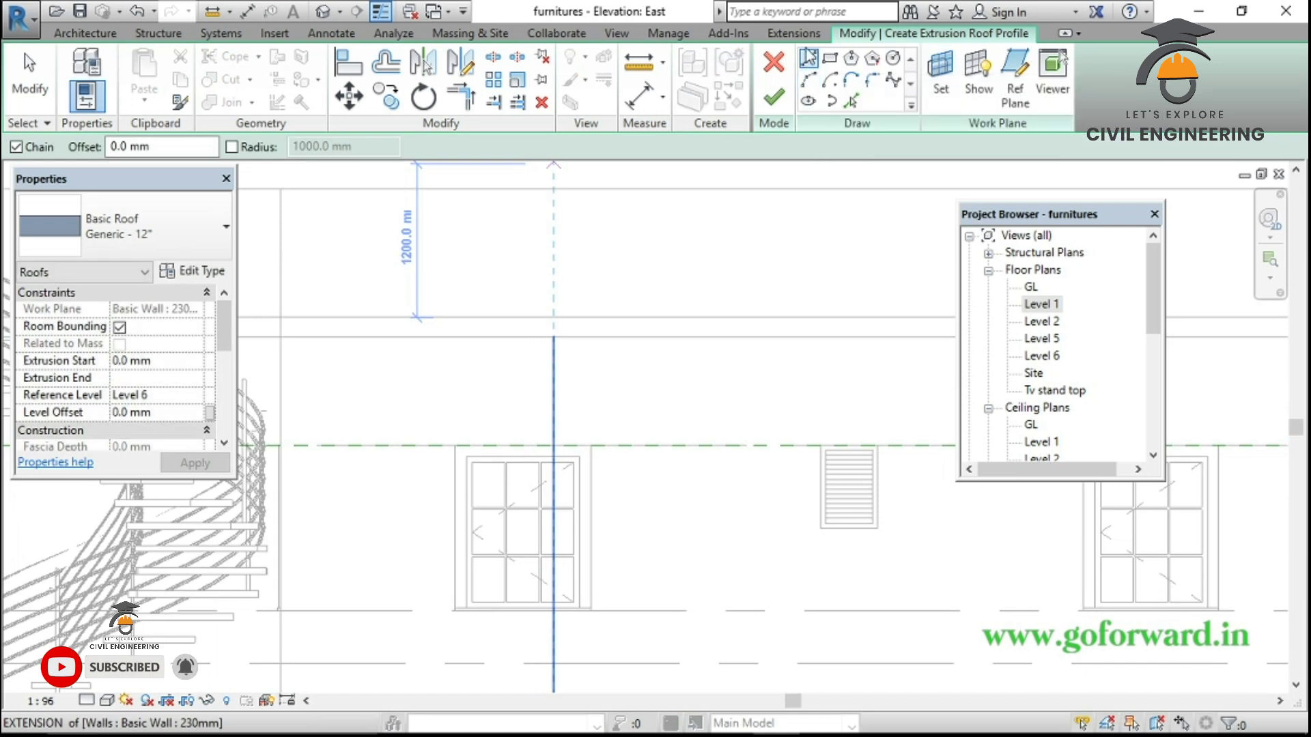
{"action": "scroll", "coordinate": [452, 430], "scroll_direction": "up", "scroll_amount": 3}
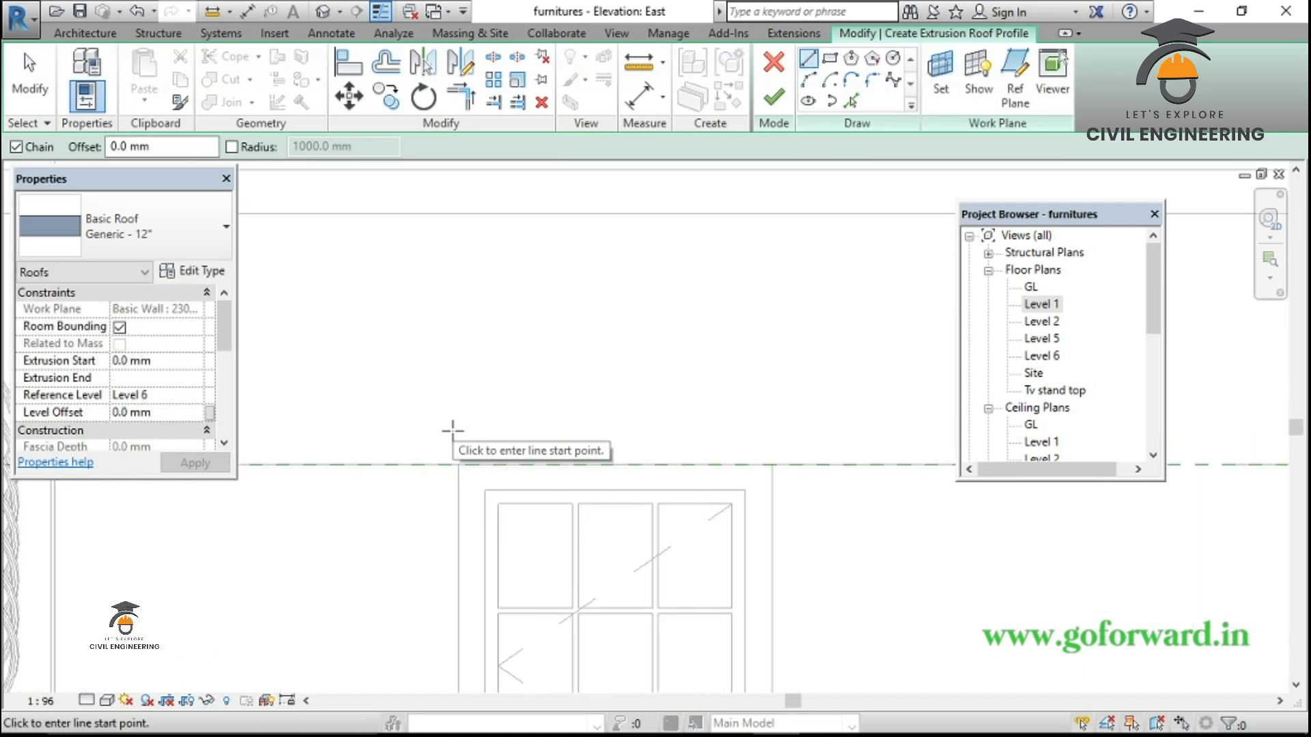
{"action": "left_click", "coordinate": [427, 464]}
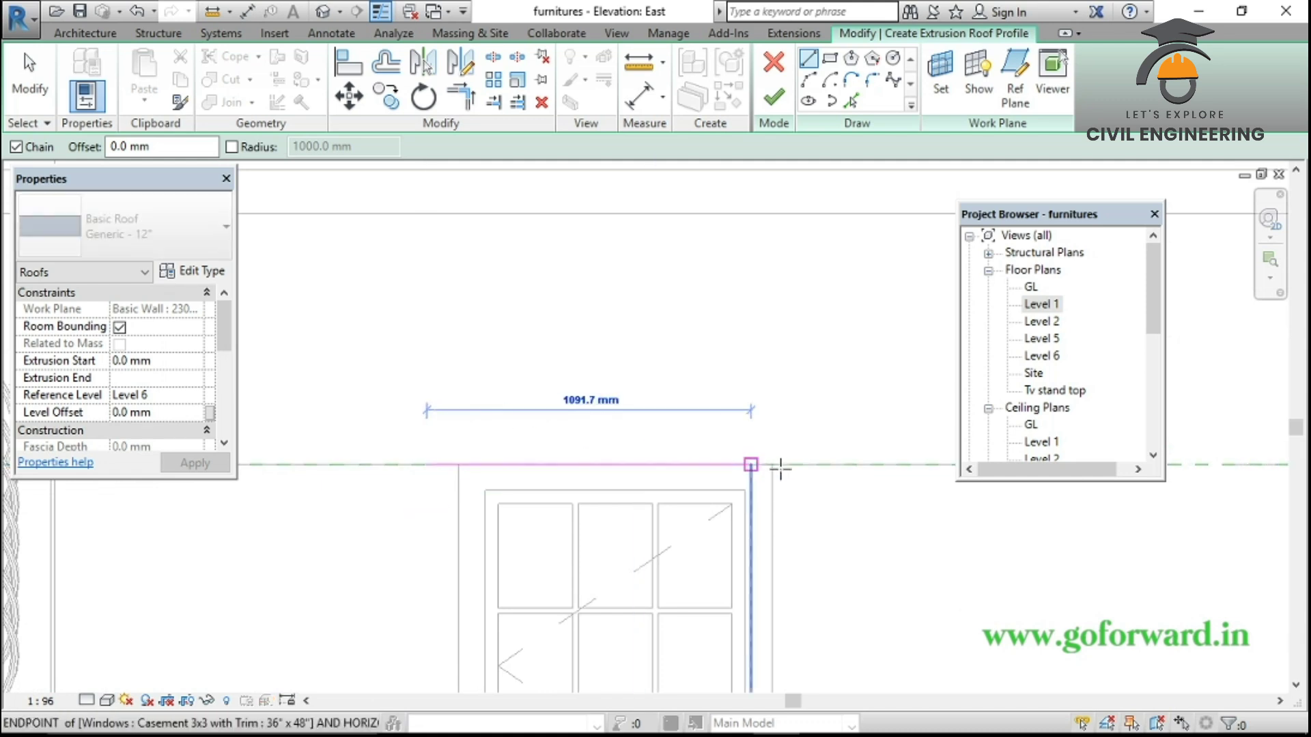
{"action": "left_click", "coordinate": [828, 464]}
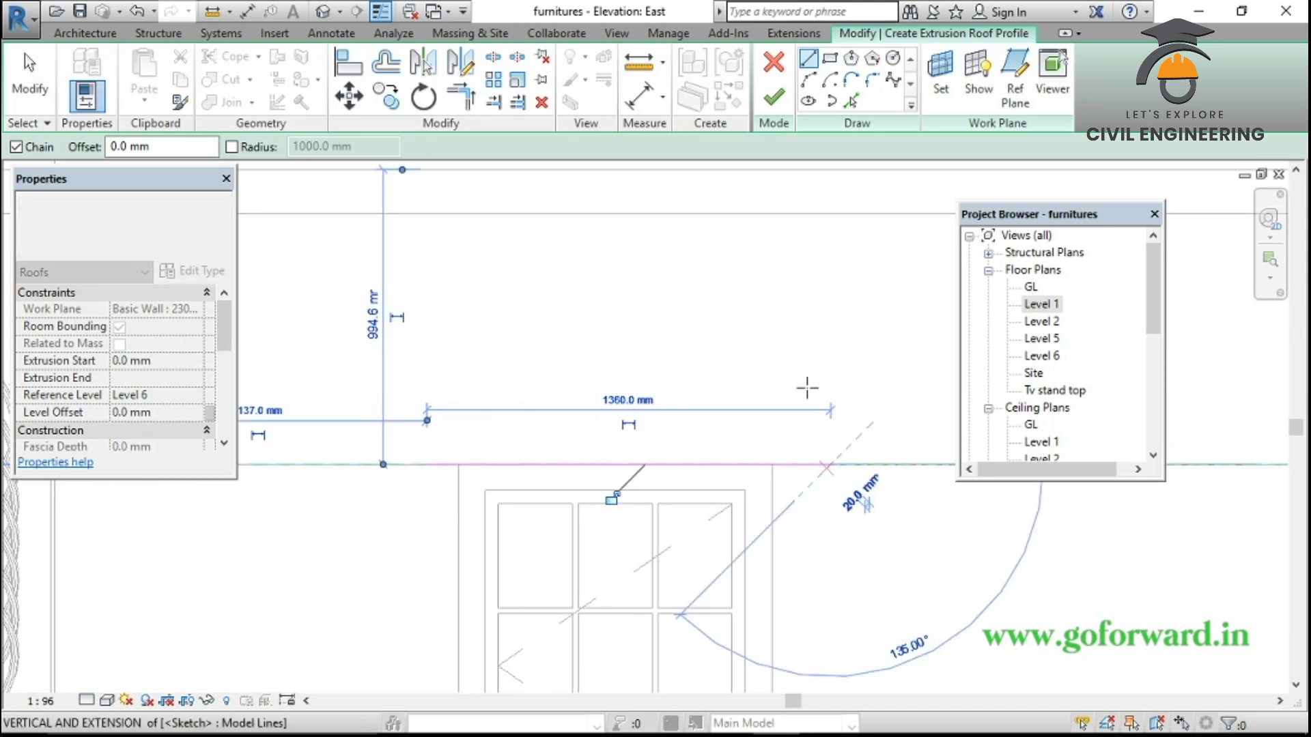
{"action": "left_click", "coordinate": [928, 178]}
{"action": "left_click", "coordinate": [784, 103]}
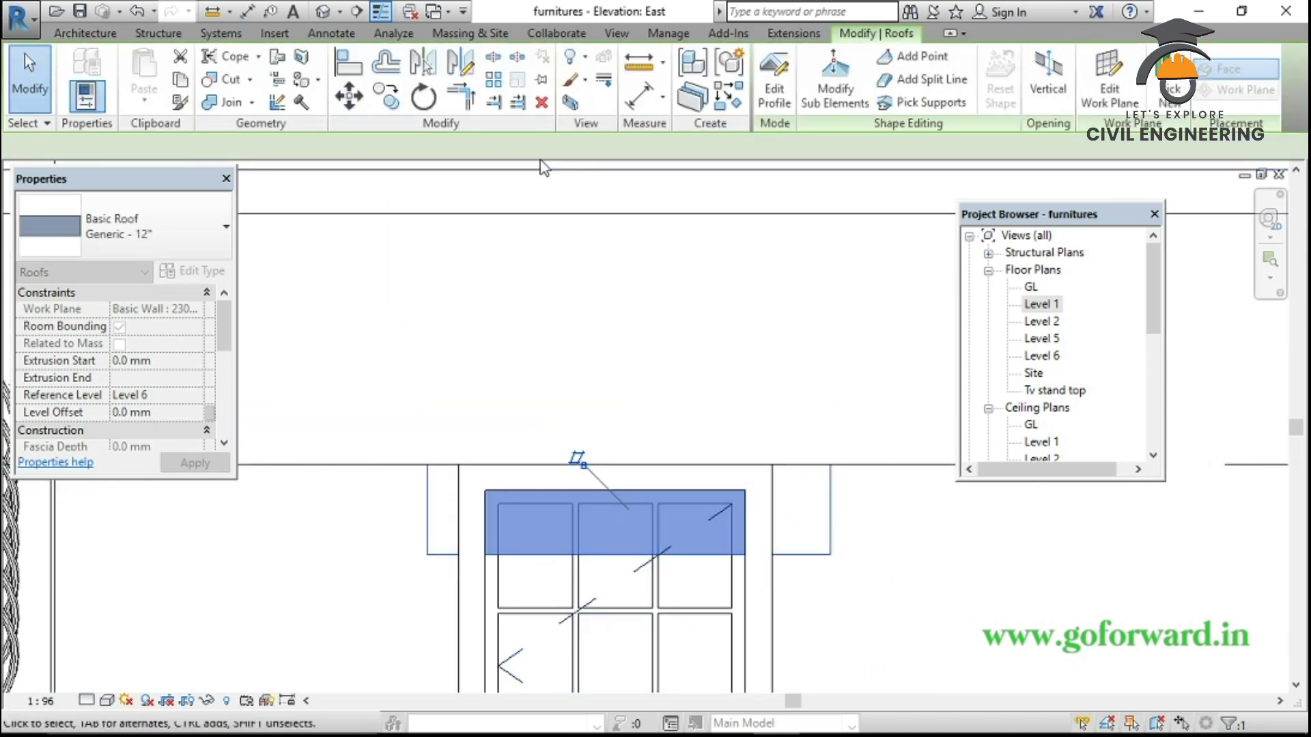
In the 3D view, duplicate the new window roof's type under the name 100mm
{"action": "left_click", "coordinate": [326, 12]}
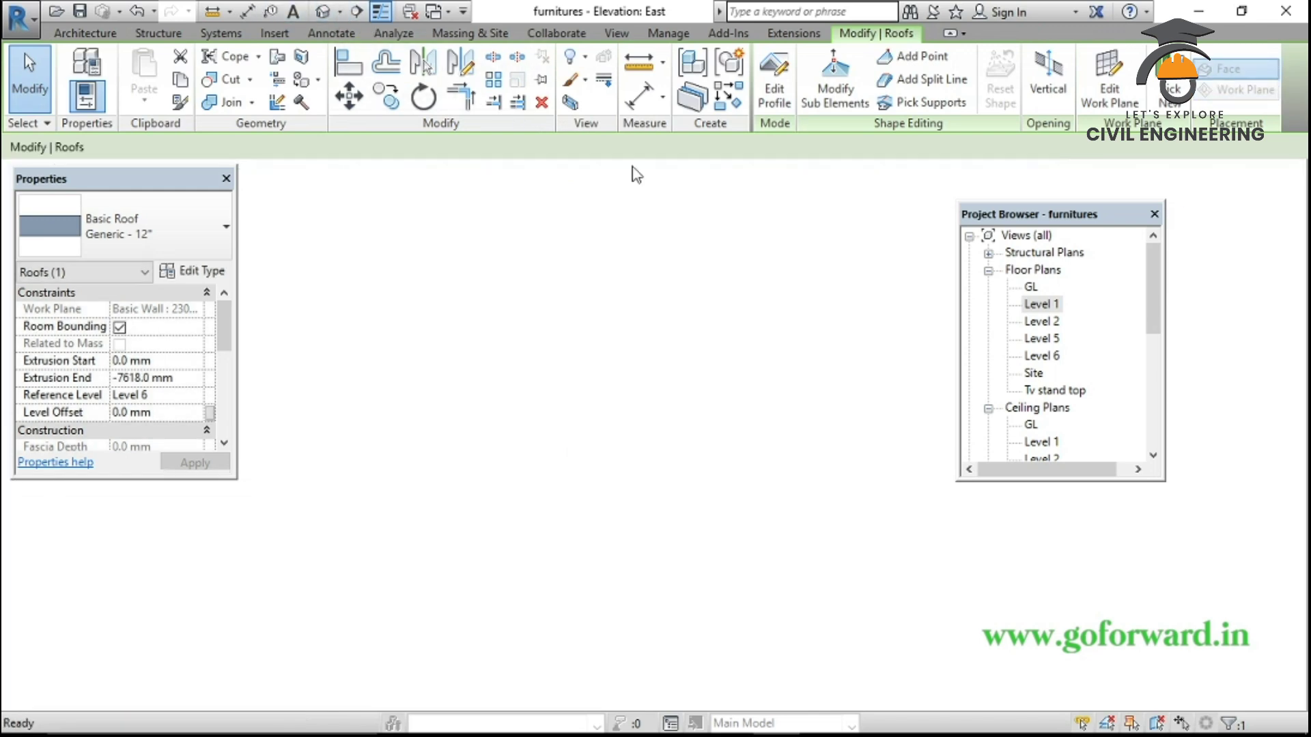
{"action": "scroll", "coordinate": [810, 511], "scroll_direction": "up", "scroll_amount": 3}
{"action": "key", "text": "Escape"}
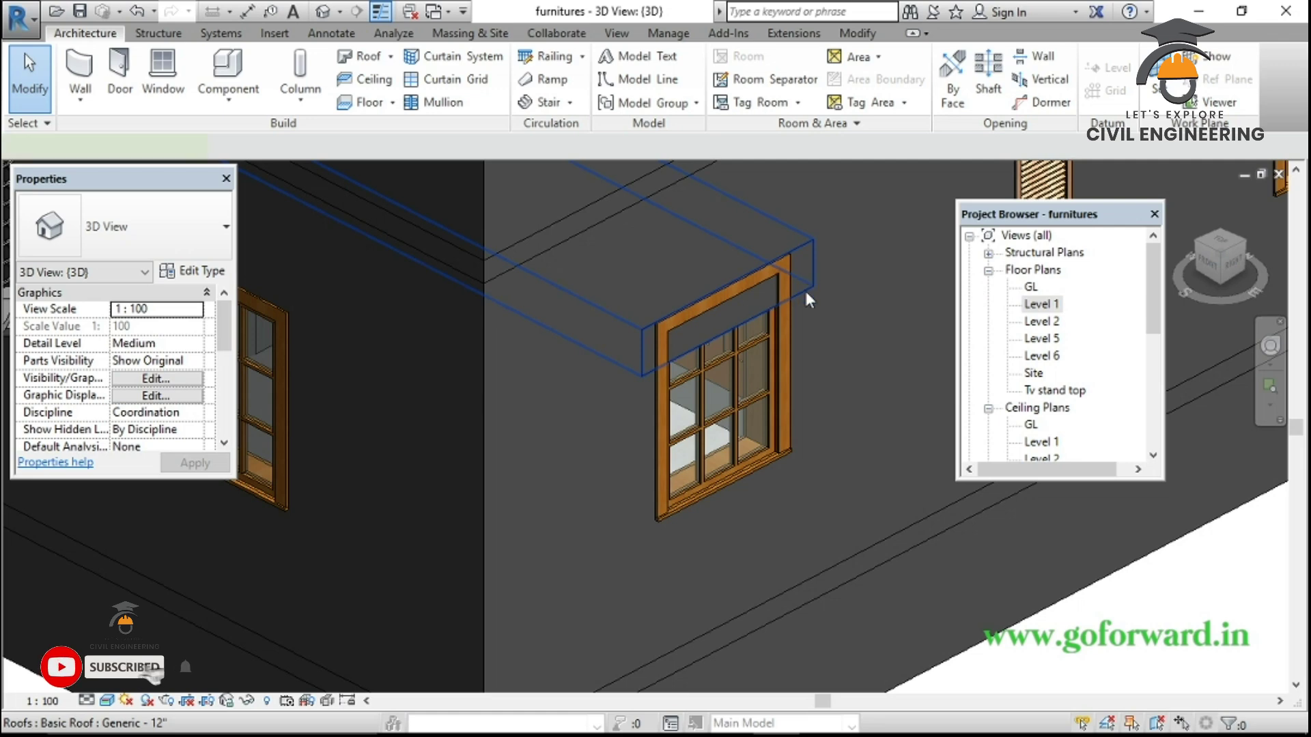
{"action": "left_click", "coordinate": [806, 295]}
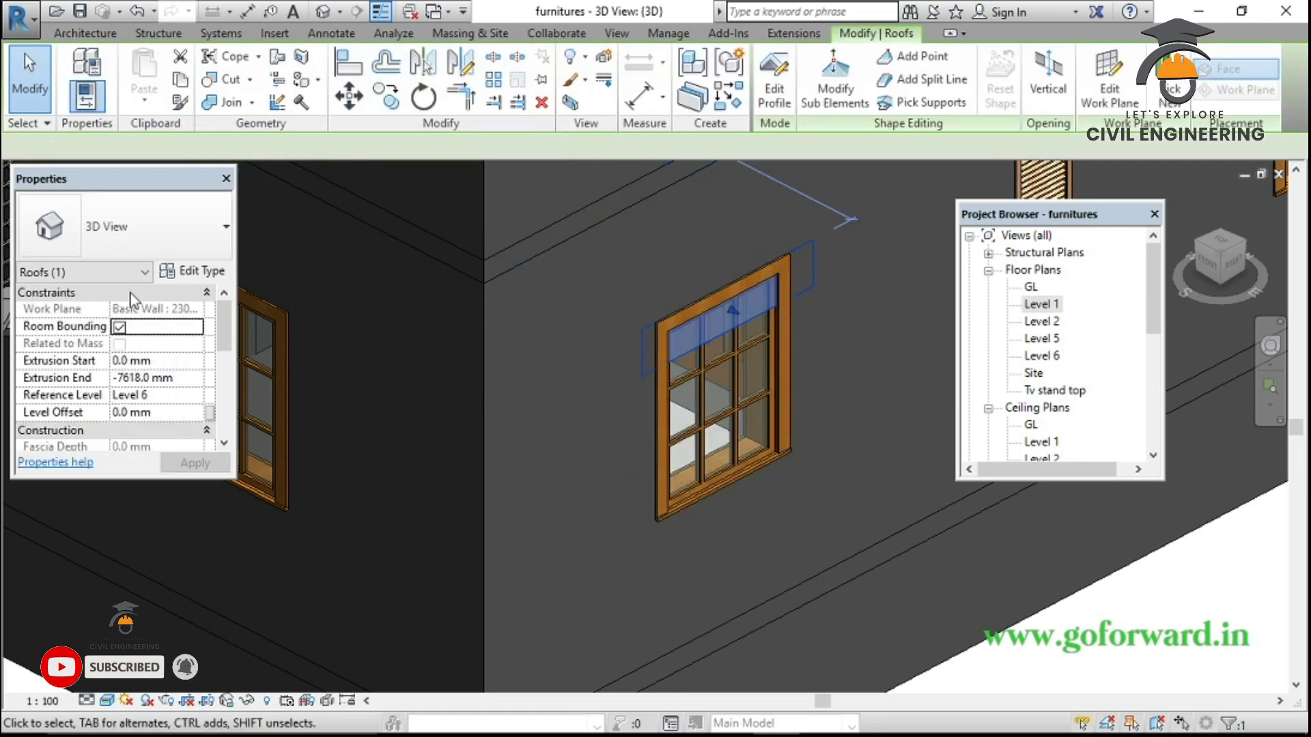
{"action": "left_click", "coordinate": [210, 273]}
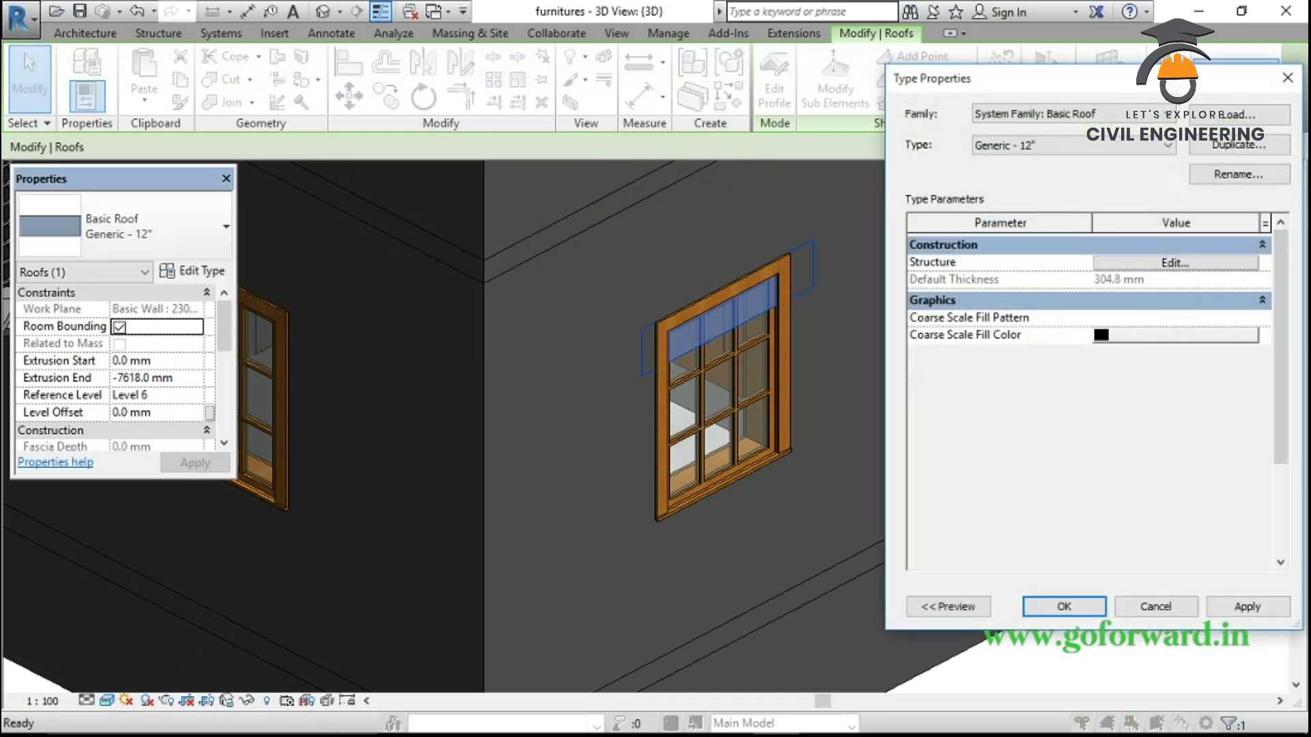
{"action": "left_click", "coordinate": [1270, 153]}
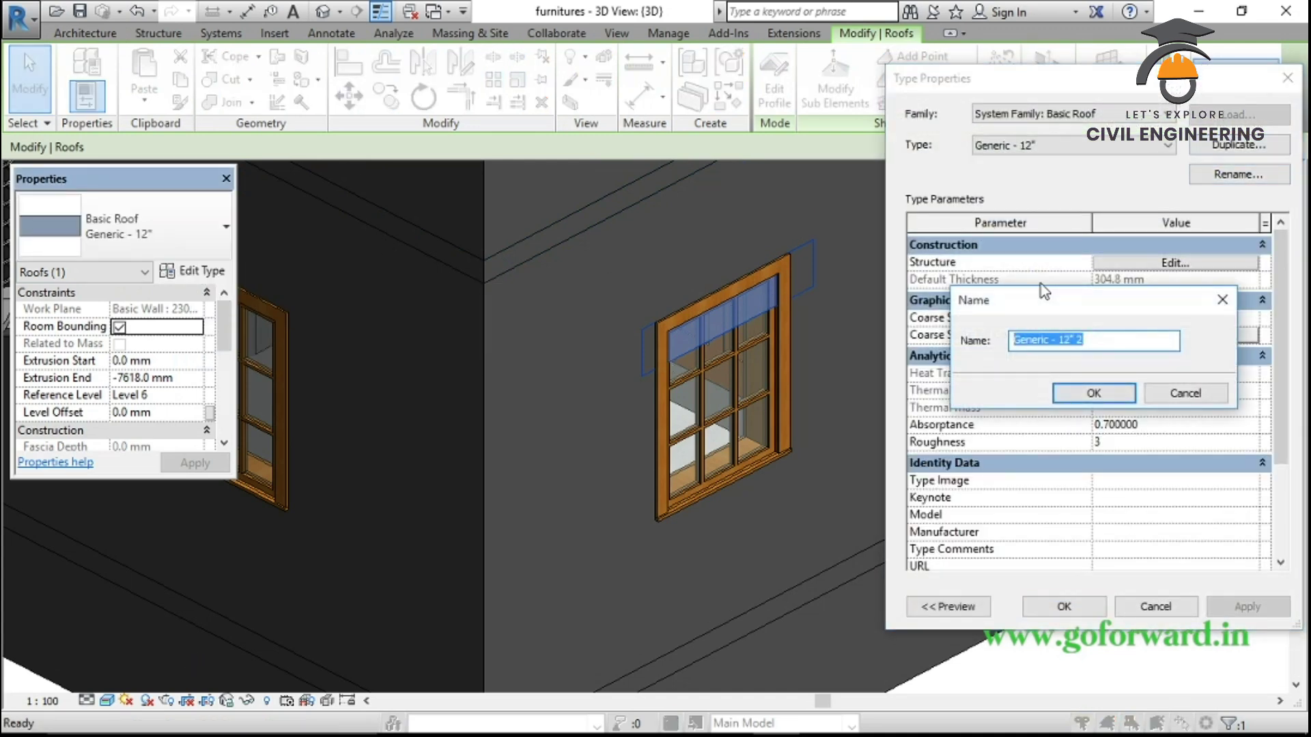
{"action": "type", "text": "100mm"}
{"action": "left_click", "coordinate": [1076, 400]}
Set the structure layer thickness of the 100mm roof type to 100 mm and apply the type changes
{"action": "left_click", "coordinate": [1190, 268]}
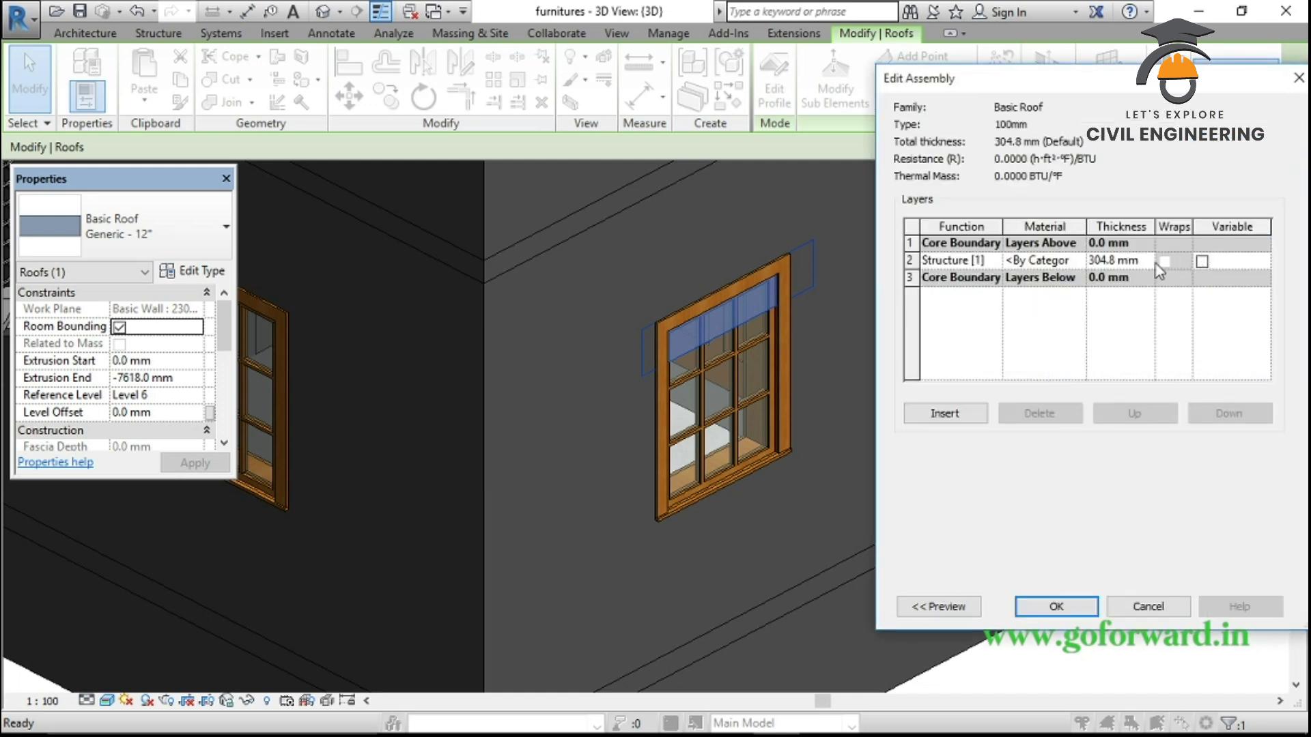
{"action": "left_click", "coordinate": [1148, 261]}
{"action": "left_click", "coordinate": [1070, 605]}
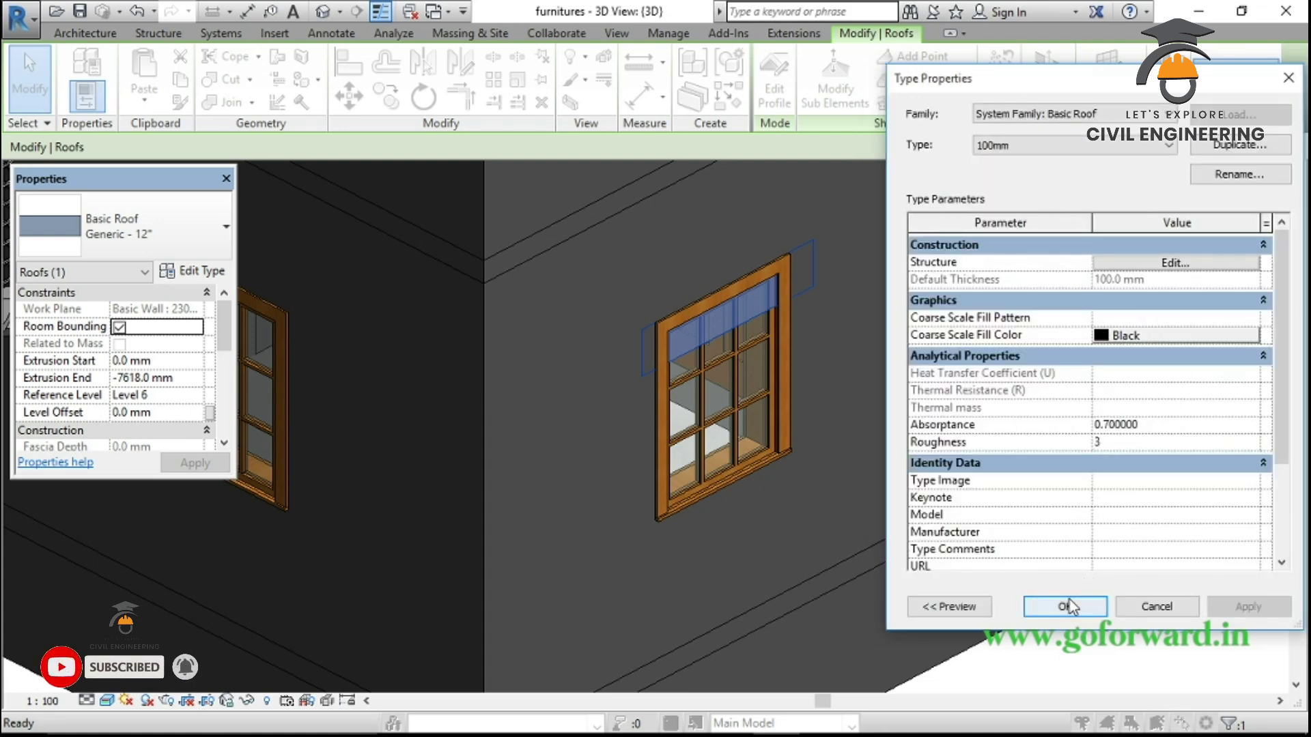
{"action": "left_click", "coordinate": [1040, 601]}
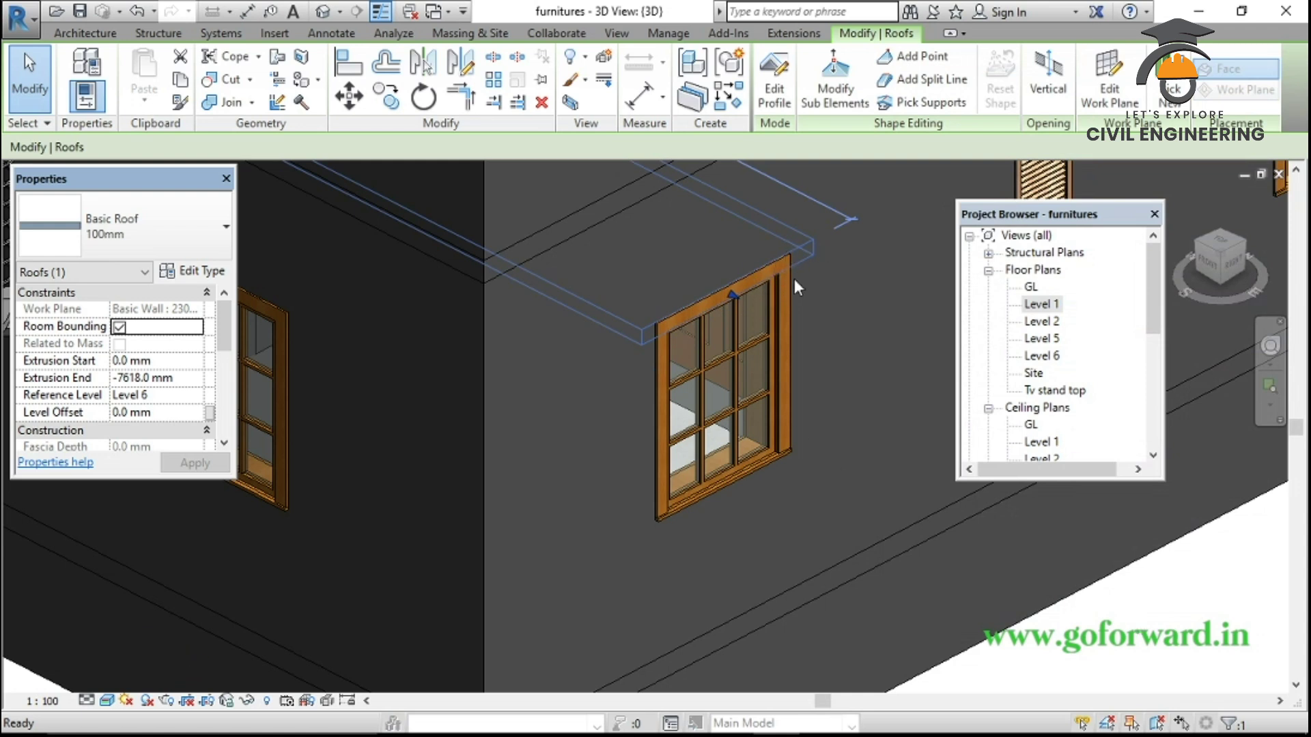
Set the window roof's Extrusion End to 500 mm so it projects outward from the wall
{"action": "scroll", "coordinate": [794, 278], "scroll_direction": "down", "scroll_amount": 1}
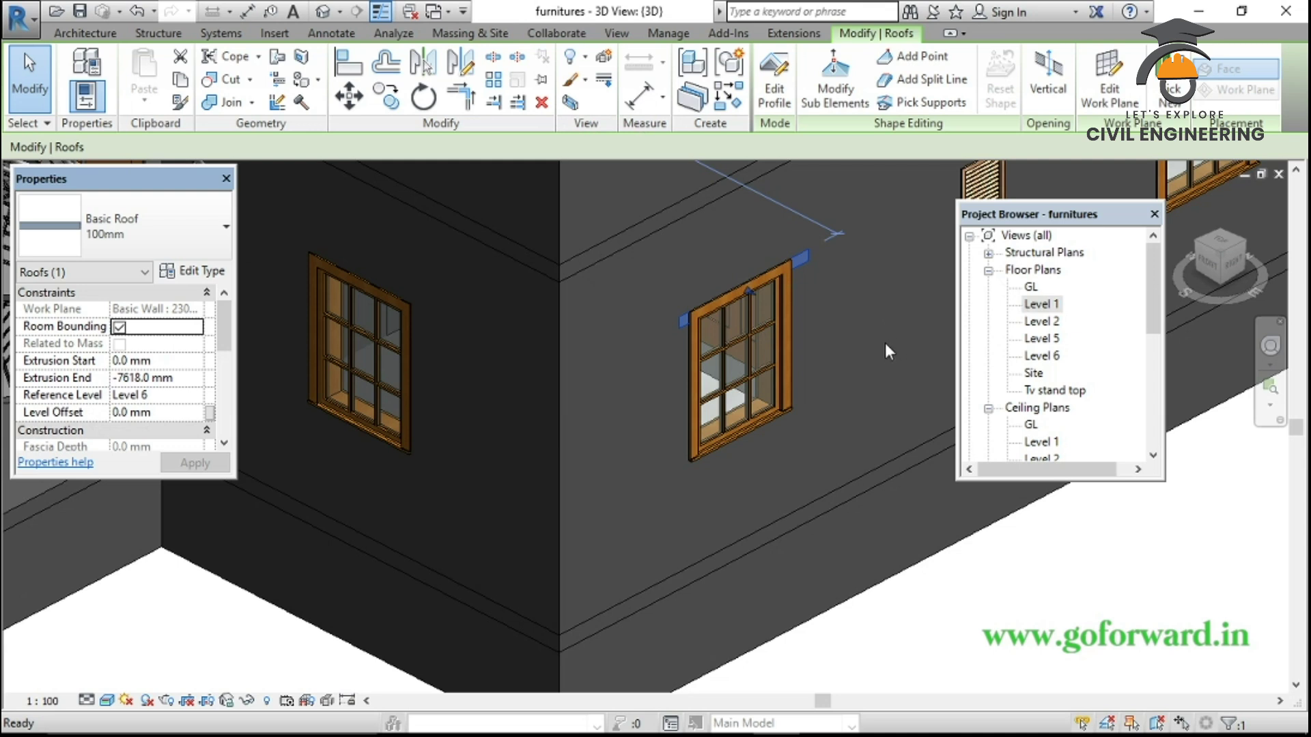
{"action": "left_click", "coordinate": [184, 378]}
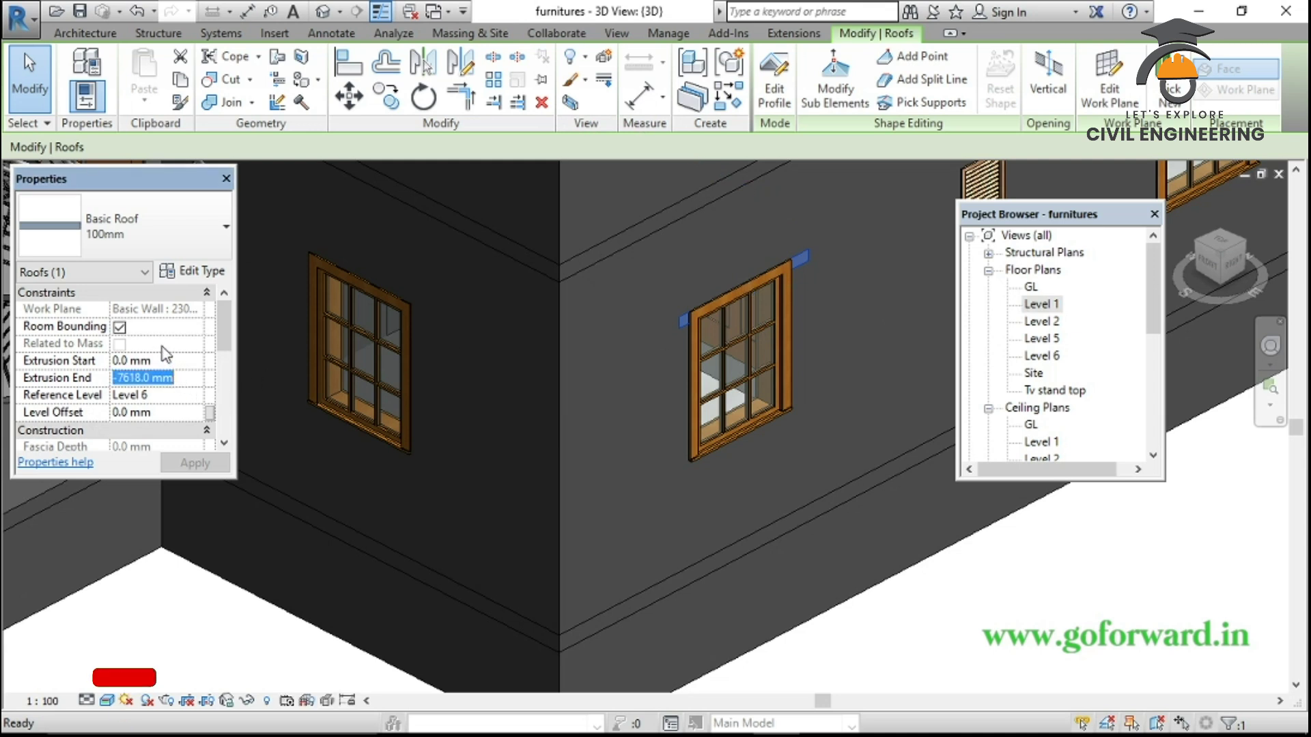
{"action": "type", "text": "500"}
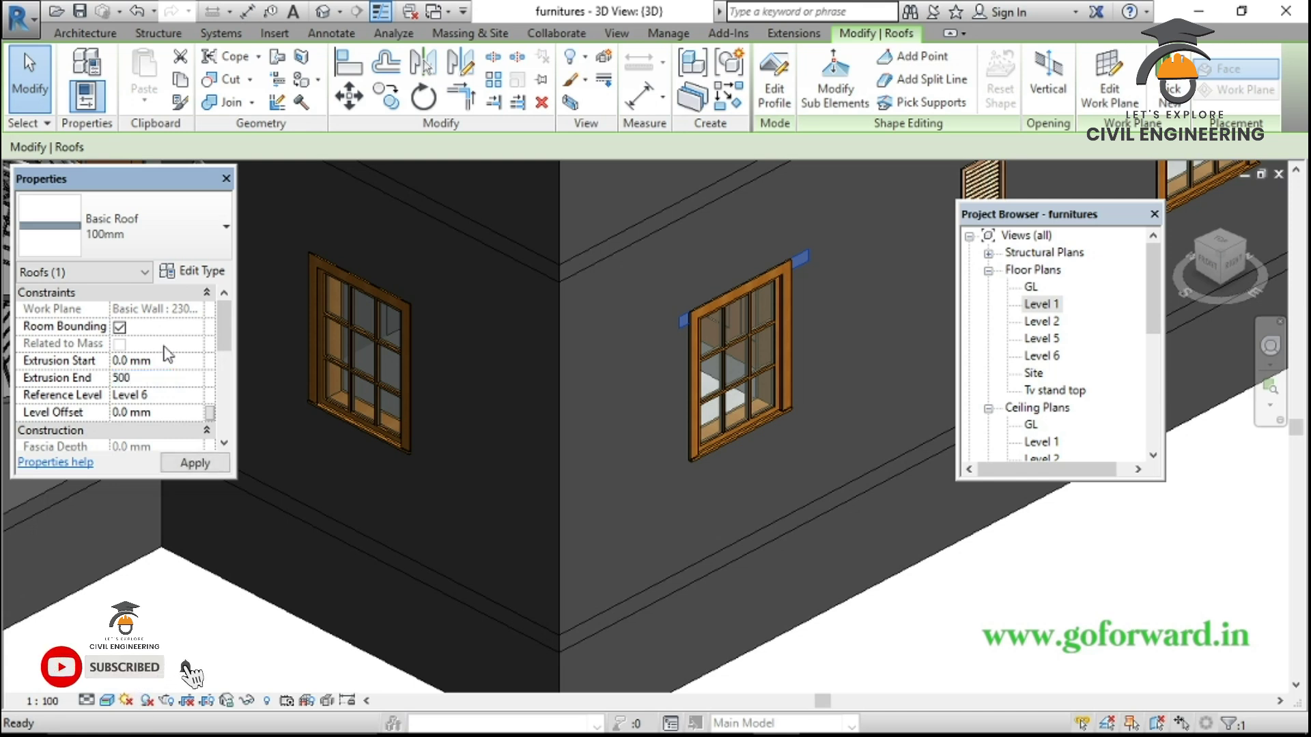
{"action": "left_click", "coordinate": [196, 464]}
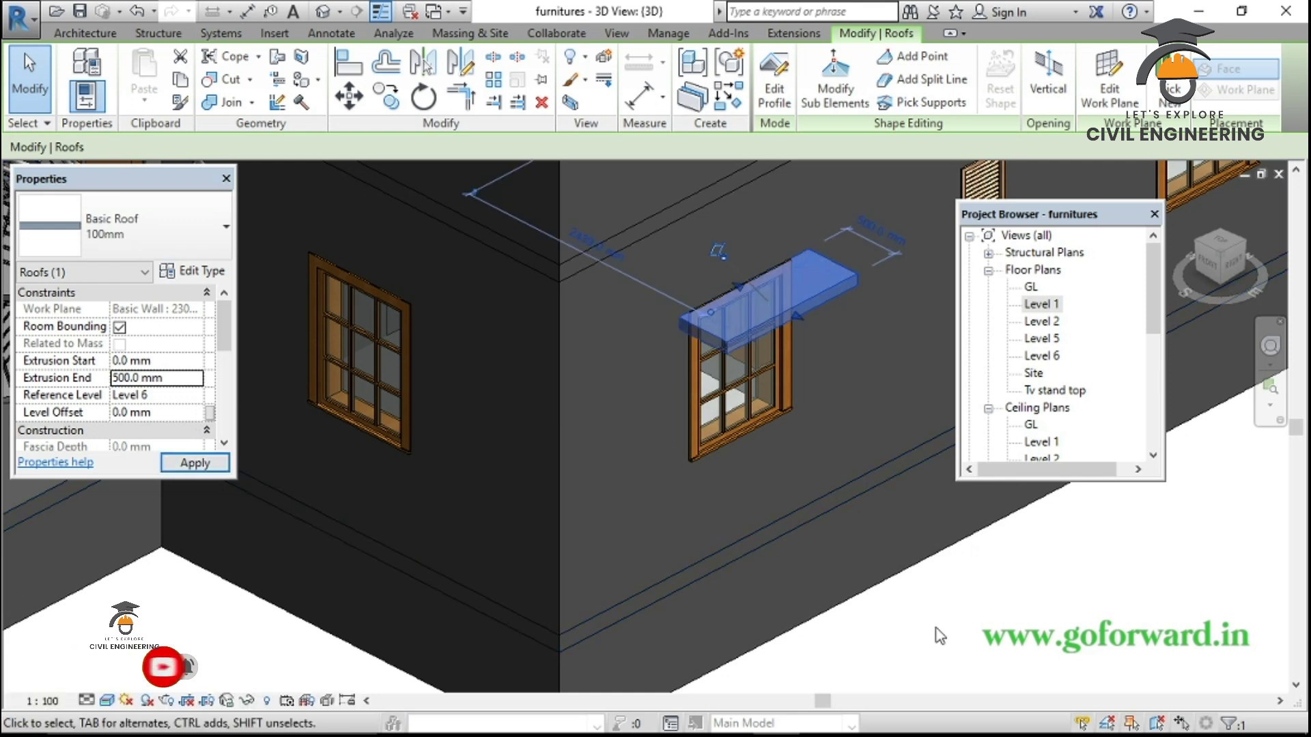
{"action": "left_click", "coordinate": [990, 670]}
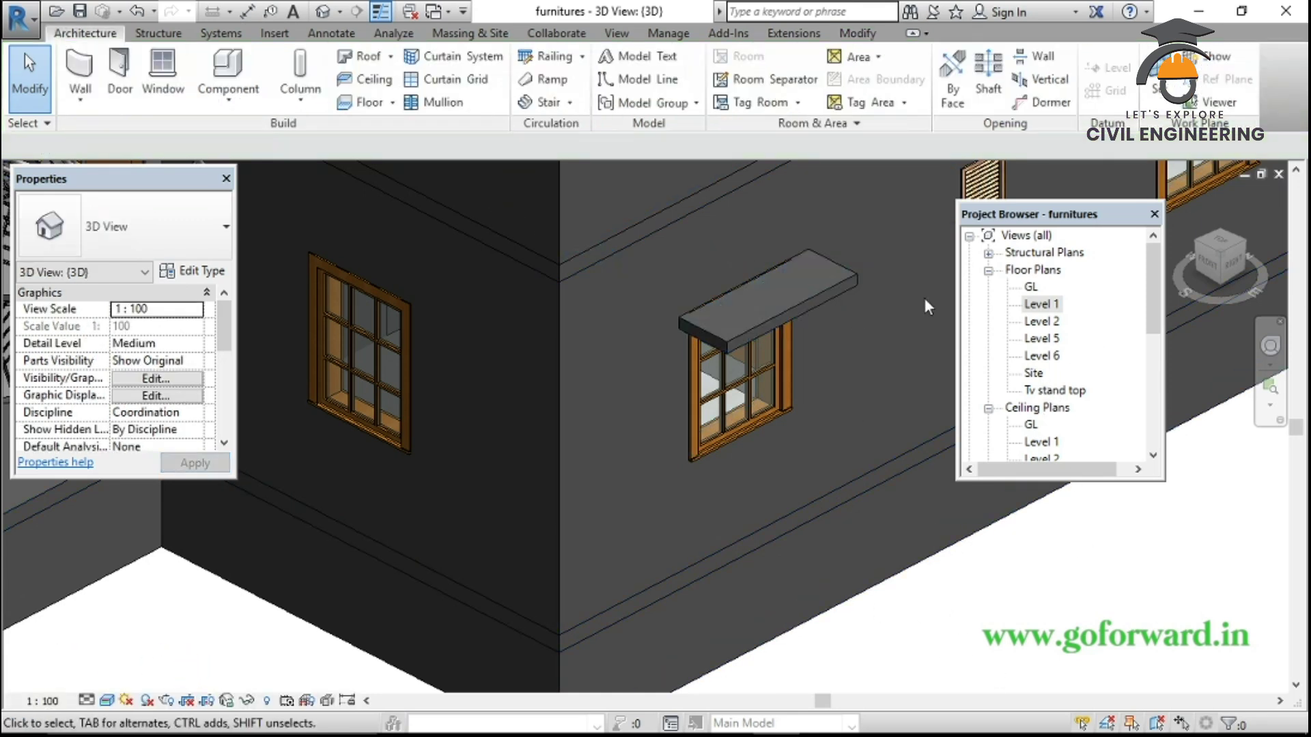
In the East elevation, move the window roof vertically so its underside rests on the Level 6 line, and check it in 3D
{"action": "left_click_drag", "start_coordinate": [1151, 318], "coordinate": [1157, 374]}
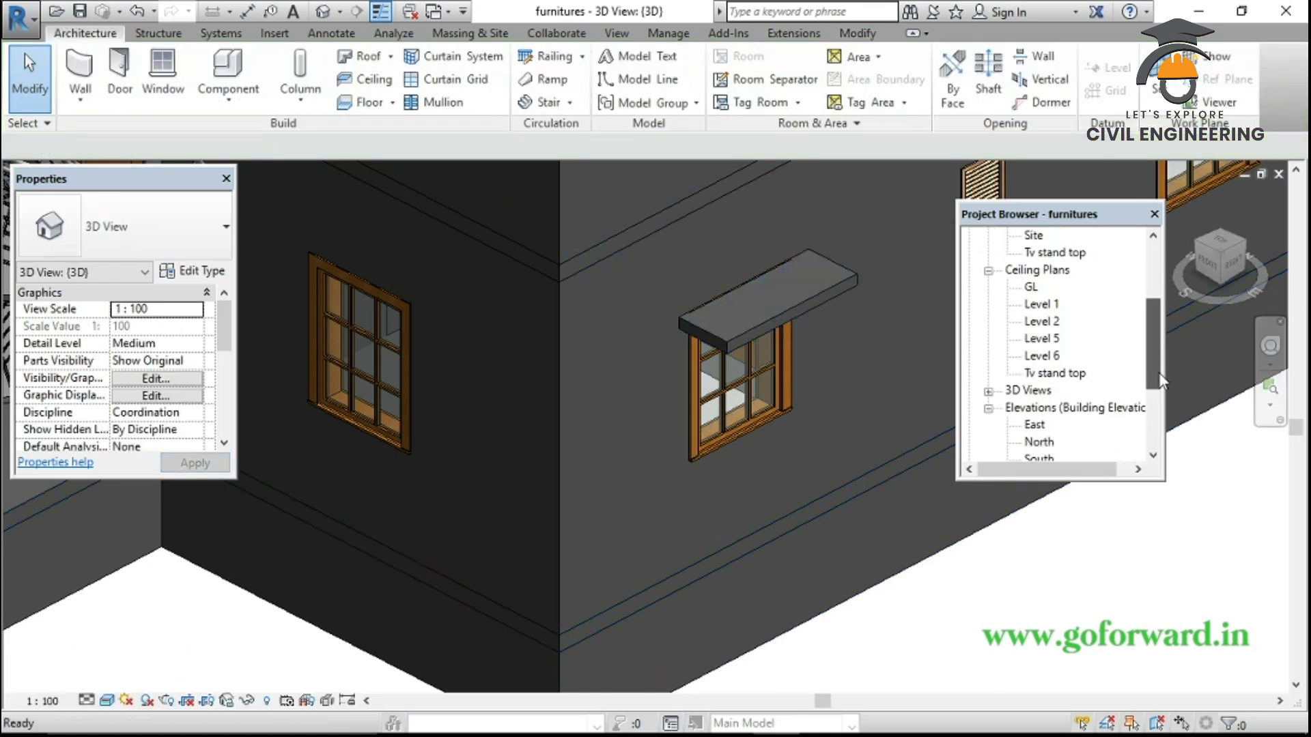
{"action": "double_click", "coordinate": [1034, 425]}
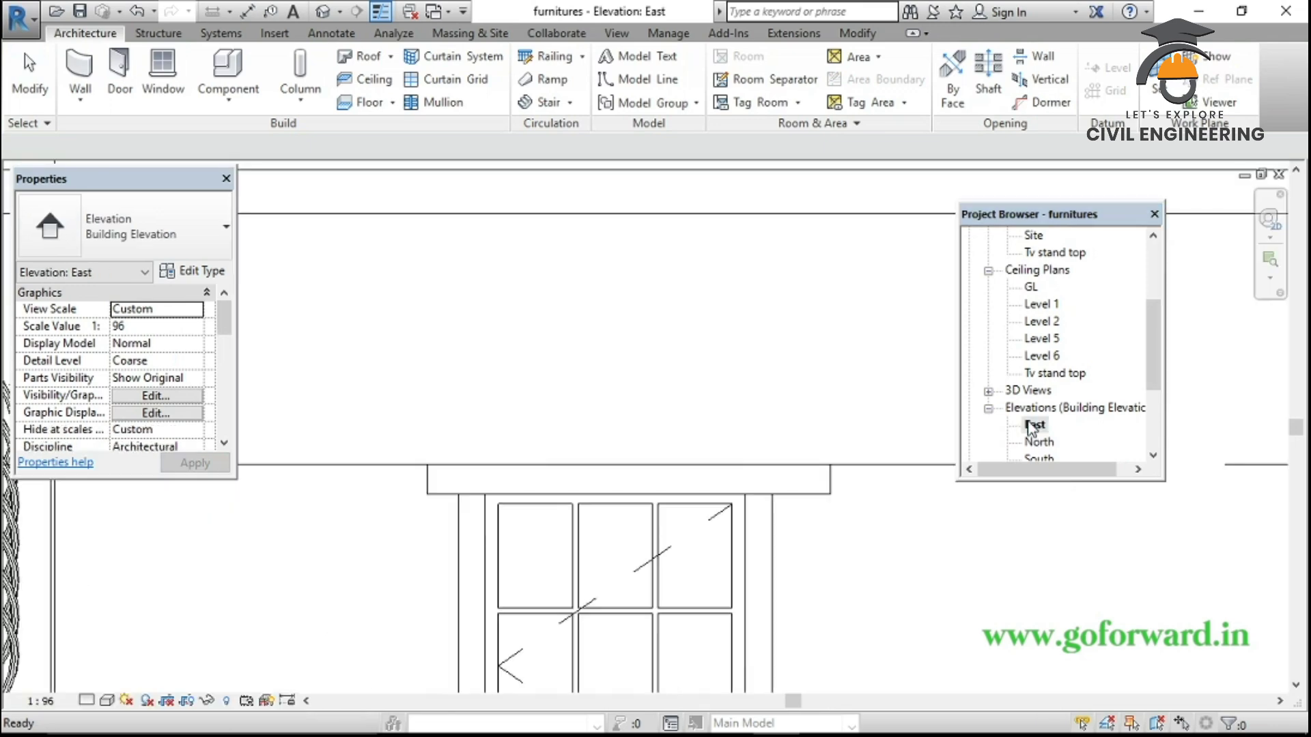
{"action": "scroll", "coordinate": [644, 544], "scroll_direction": "up", "scroll_amount": 2}
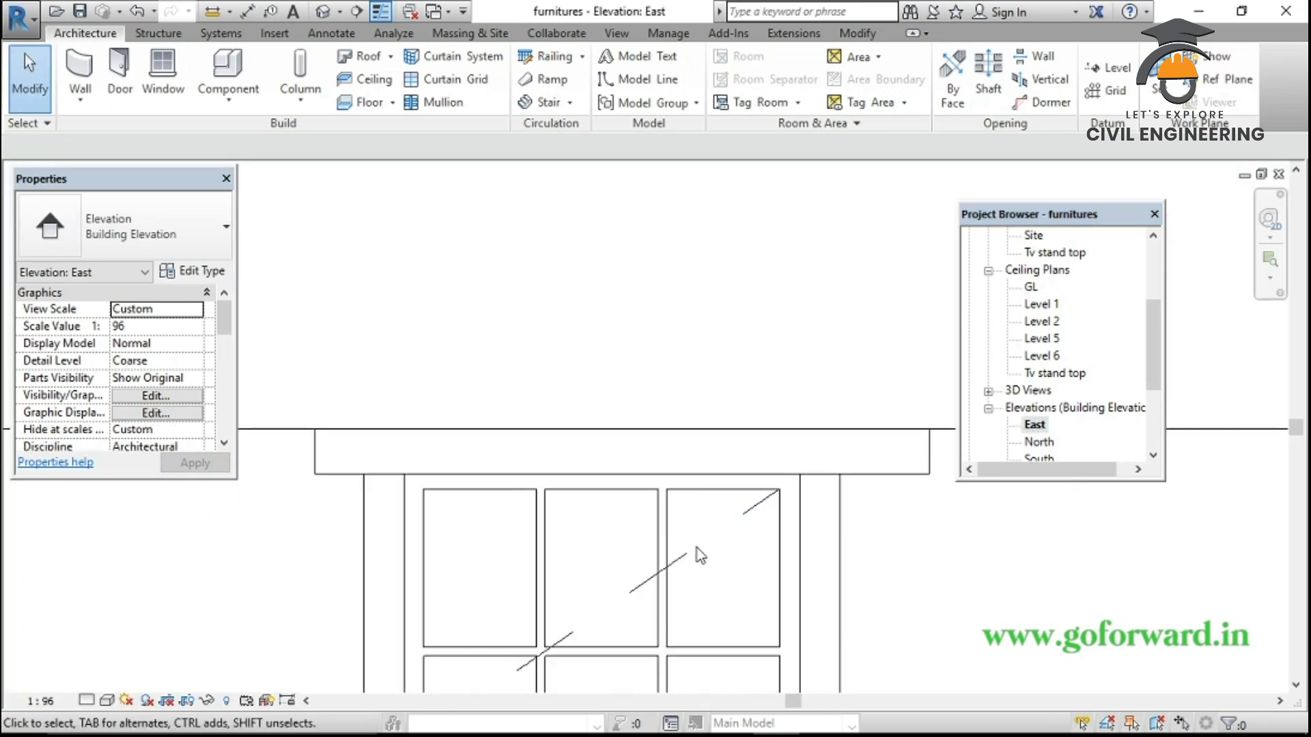
{"action": "left_click", "coordinate": [906, 481]}
{"action": "left_click", "coordinate": [361, 108]}
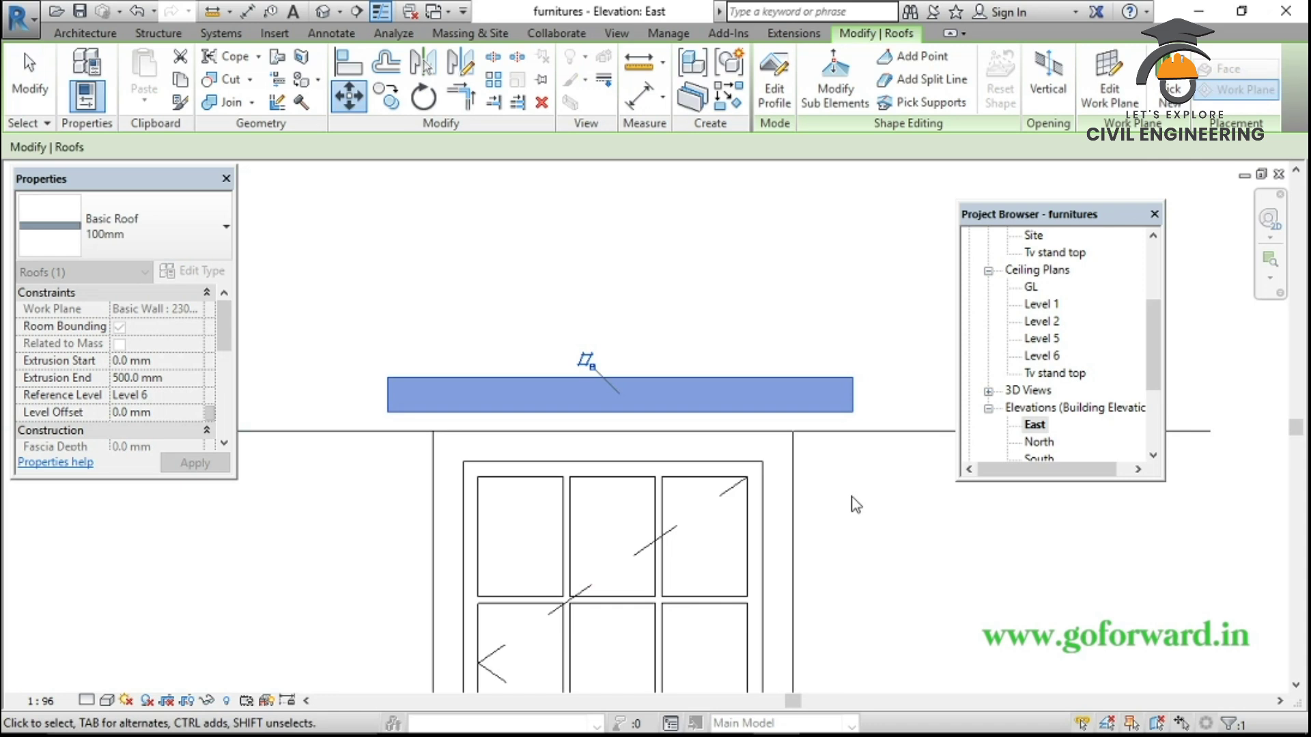
{"action": "left_click", "coordinate": [620, 412]}
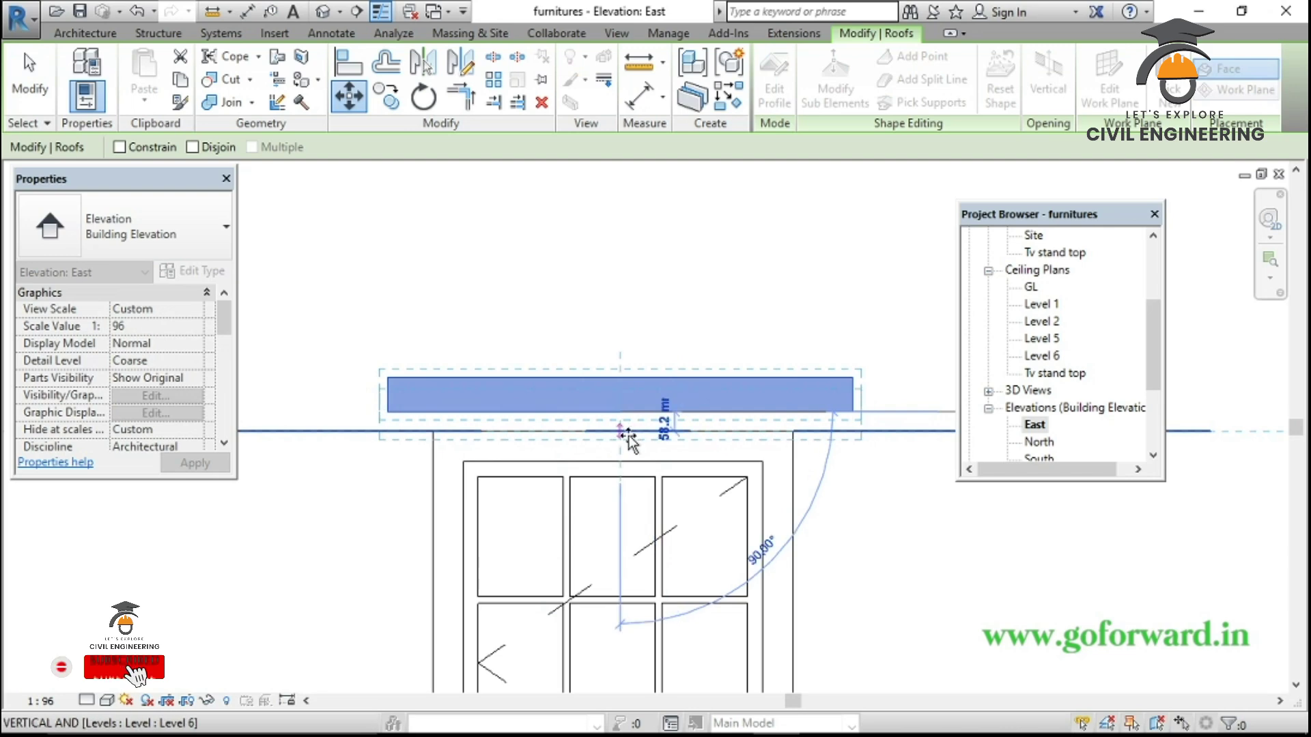
{"action": "left_click", "coordinate": [623, 433]}
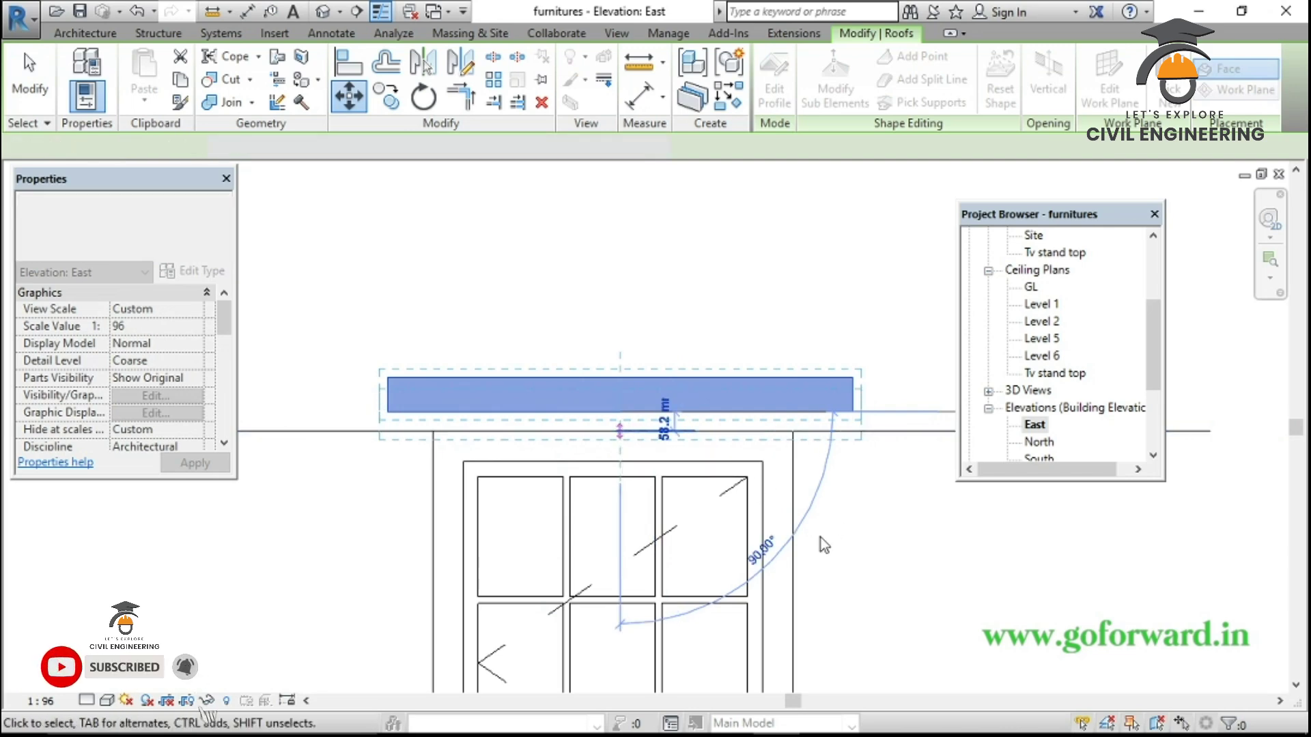
{"action": "left_click", "coordinate": [930, 587]}
{"action": "scroll", "coordinate": [860, 567], "scroll_direction": "down", "scroll_amount": 2}
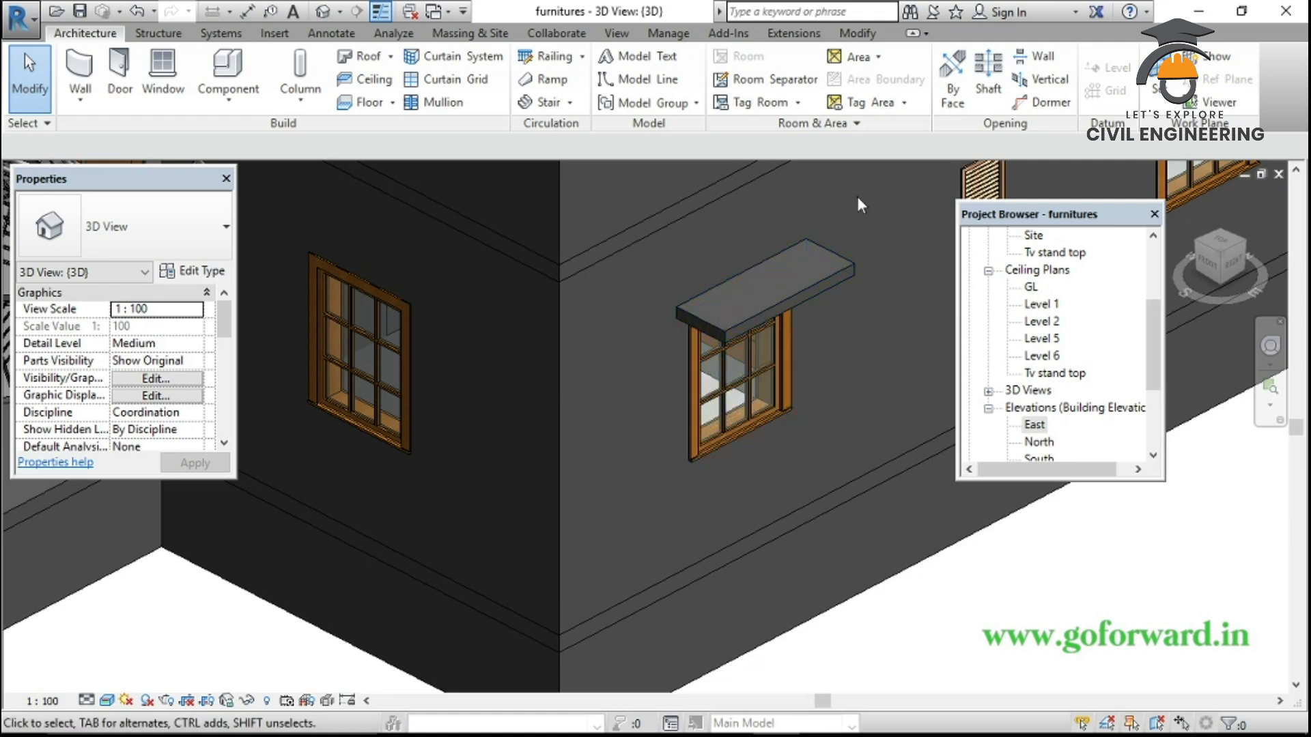
Start a new wall and duplicate its 150mm type under the name 50mm
{"action": "left_click", "coordinate": [85, 68]}
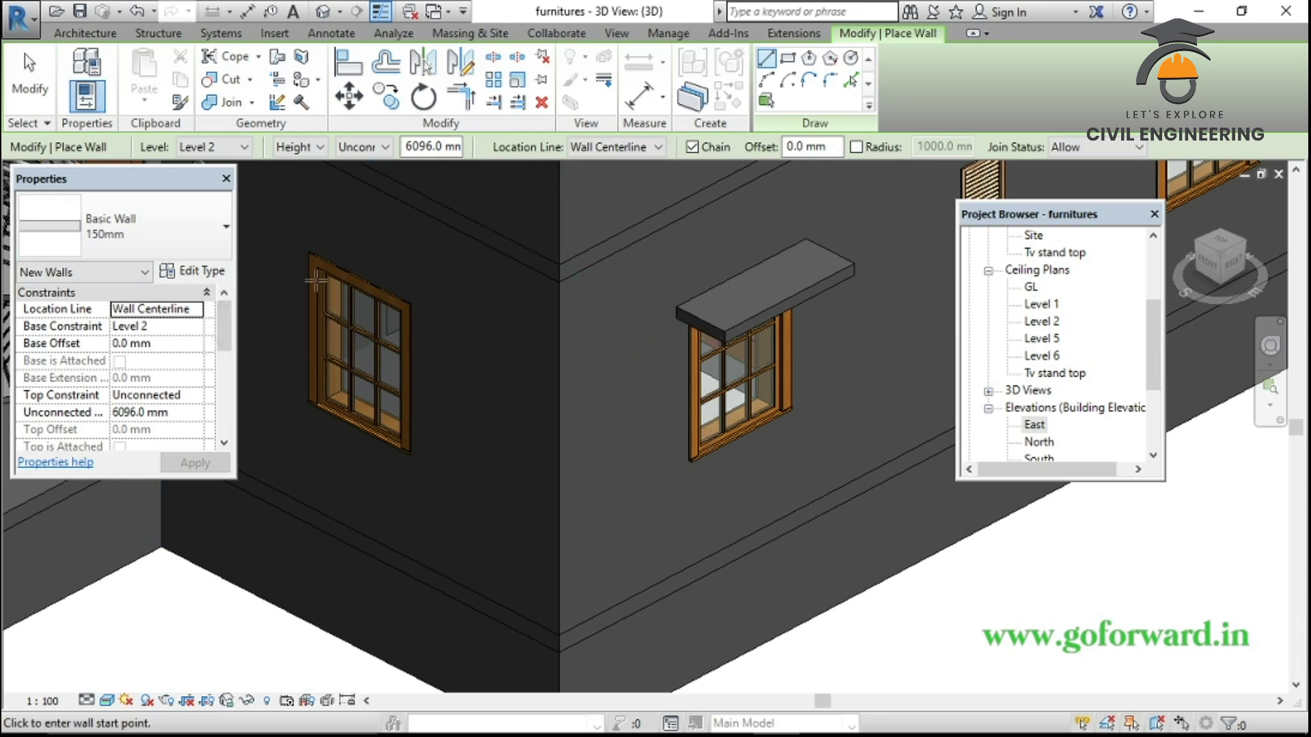
{"action": "left_click", "coordinate": [200, 270]}
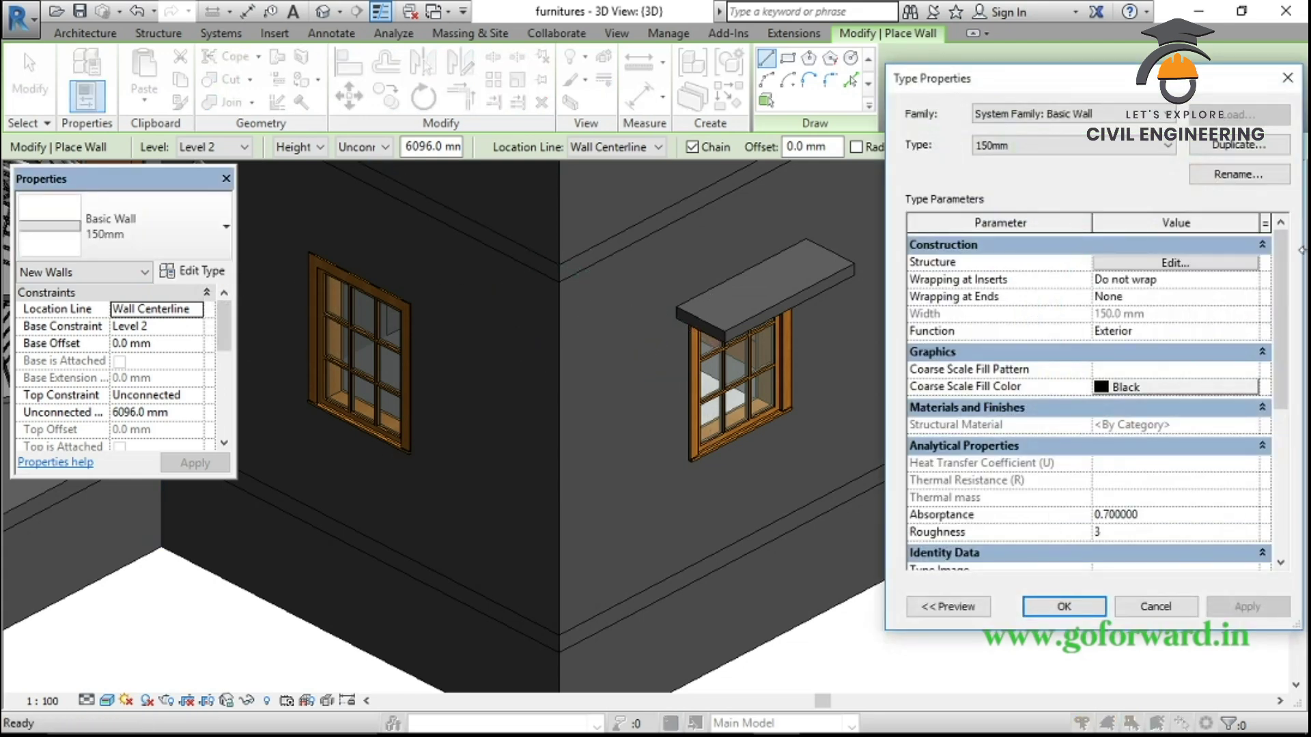
{"action": "left_click", "coordinate": [1239, 146]}
{"action": "type", "text": "1"}
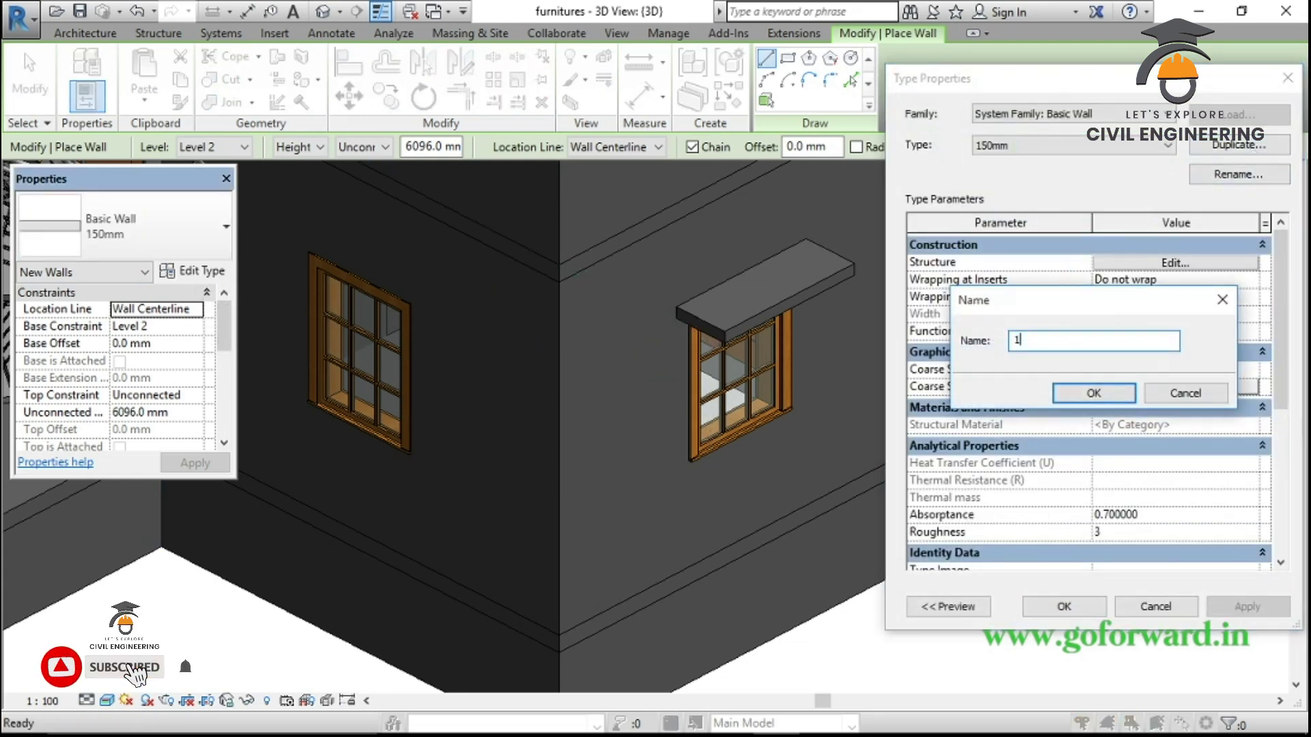
{"action": "key", "text": "BackSpace"}
{"action": "type", "text": "50mm"}
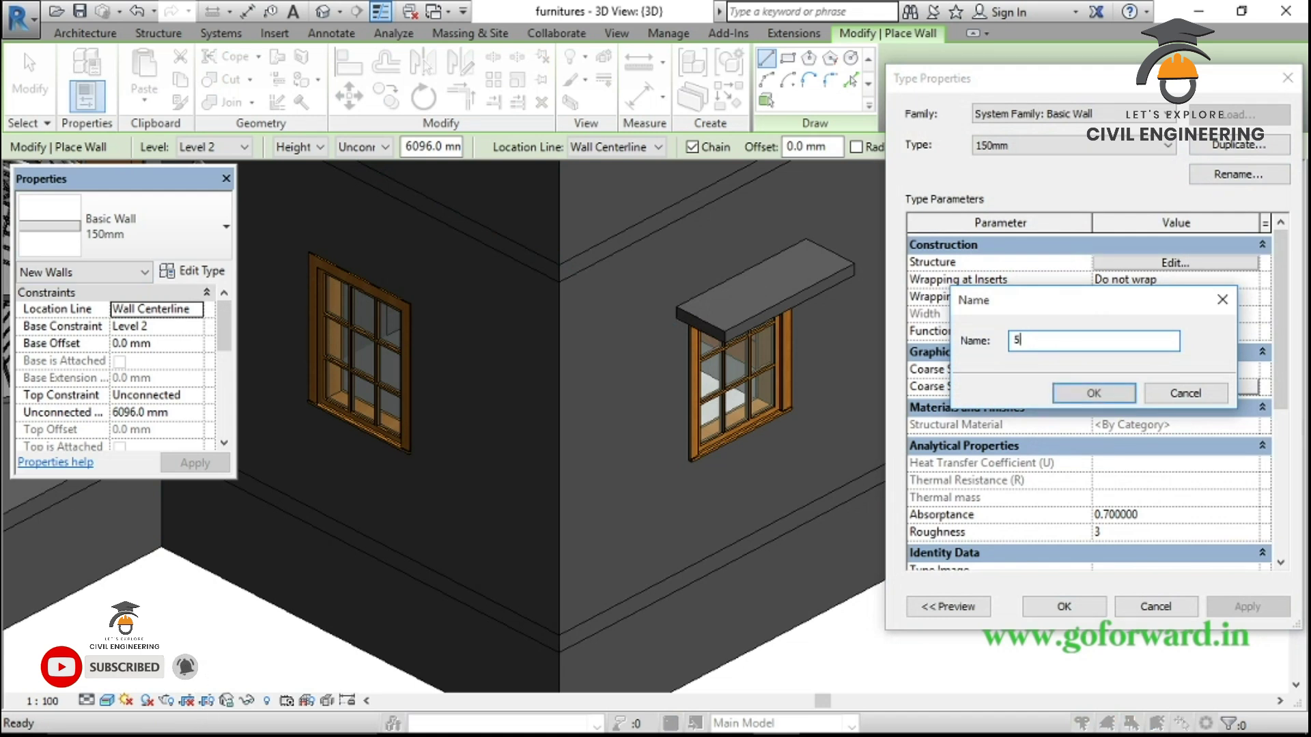
{"action": "left_click", "coordinate": [1101, 396]}
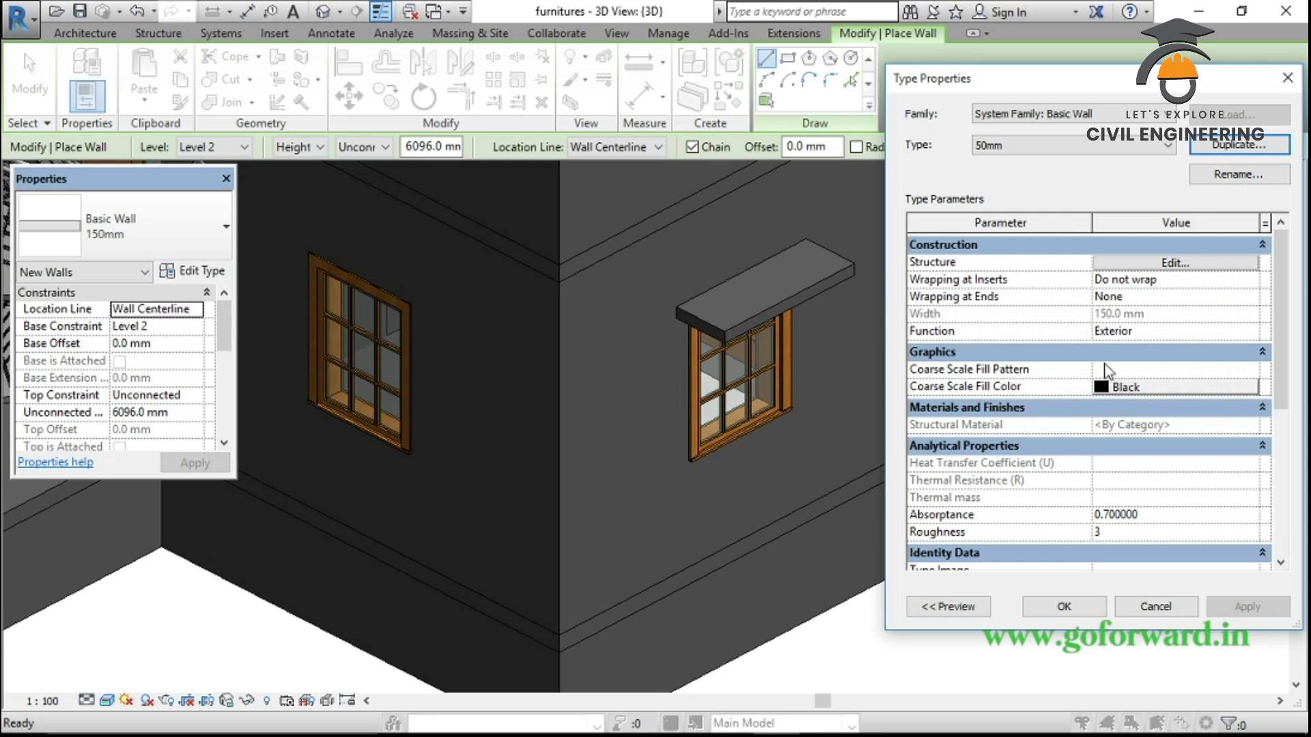
Set the structure layer thickness of the 50mm wall type to 50 mm and apply the type changes
{"action": "left_click", "coordinate": [1174, 263]}
{"action": "left_click", "coordinate": [1159, 273]}
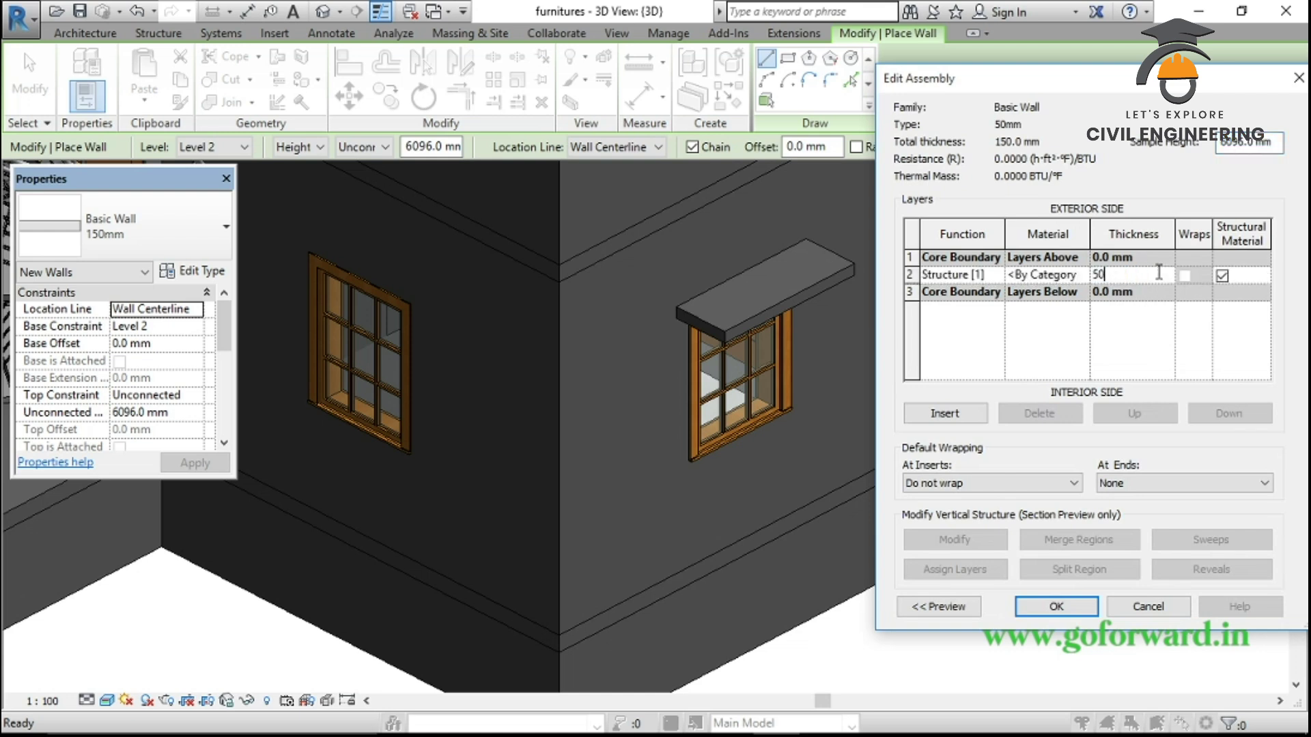
{"action": "left_click", "coordinate": [1145, 333]}
{"action": "left_click", "coordinate": [1056, 606]}
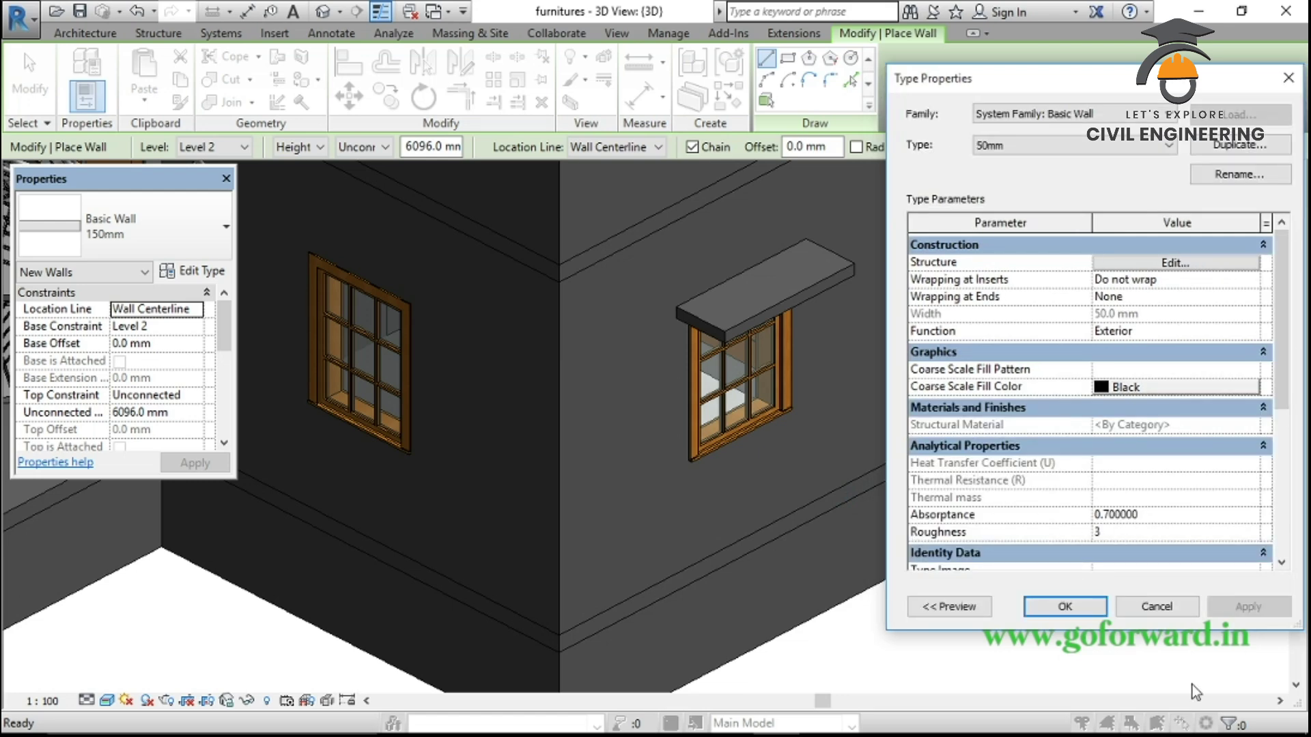
{"action": "left_click", "coordinate": [1064, 607]}
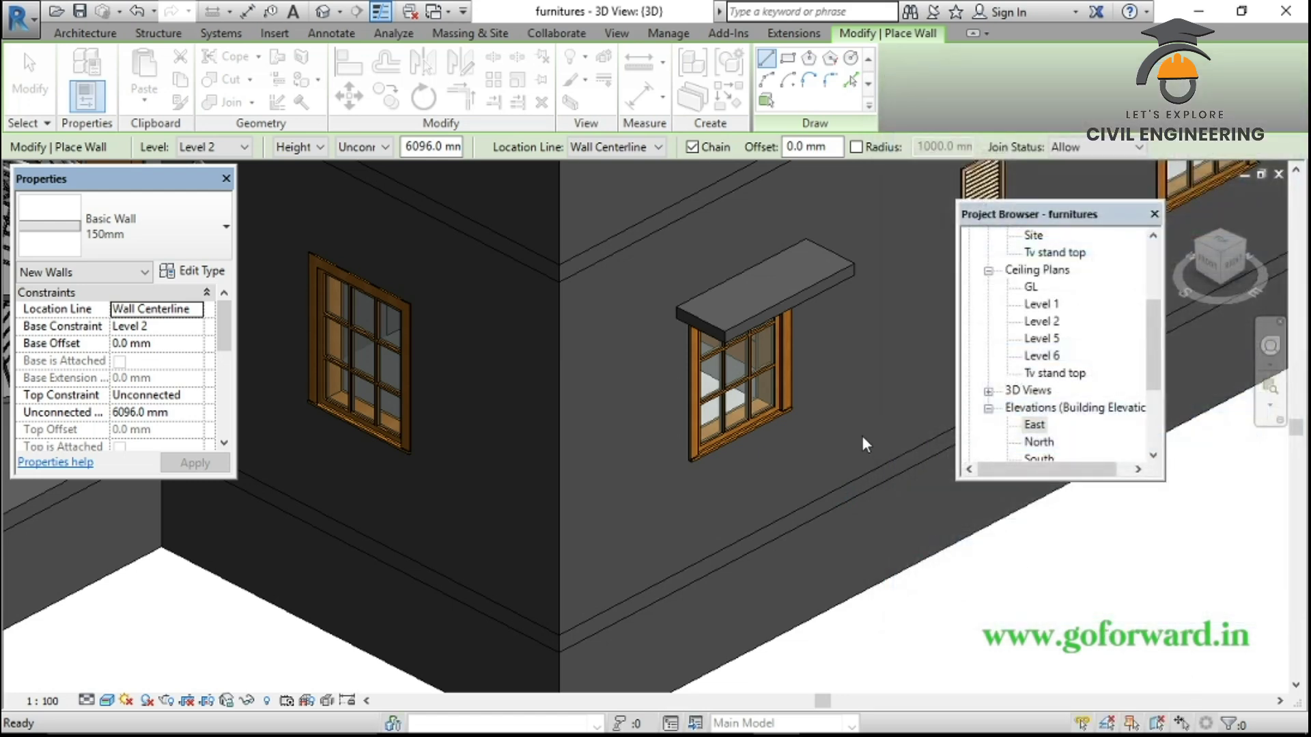
Open the Level 5 floor plan at the exterior wall beside the window with the sunshade
{"action": "left_click", "coordinate": [1040, 304]}
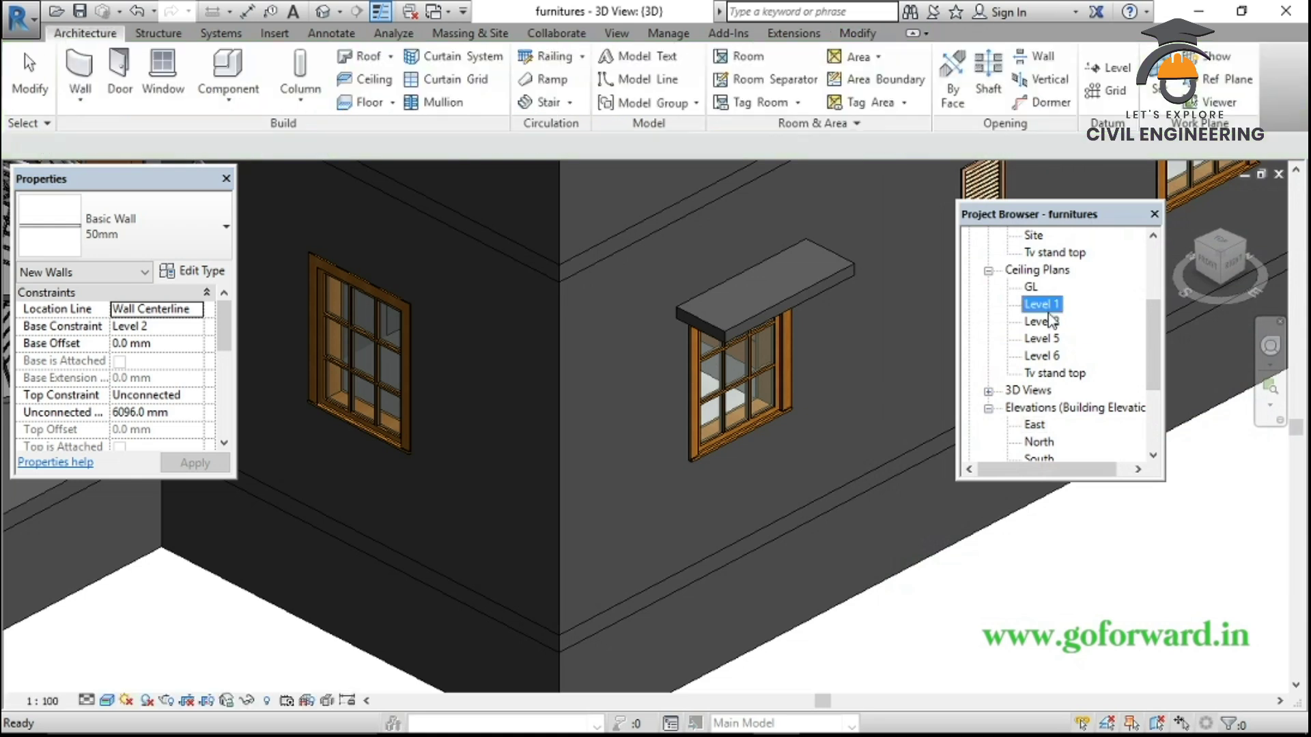
{"action": "left_click", "coordinate": [1045, 339]}
{"action": "double_click", "coordinate": [1045, 340]}
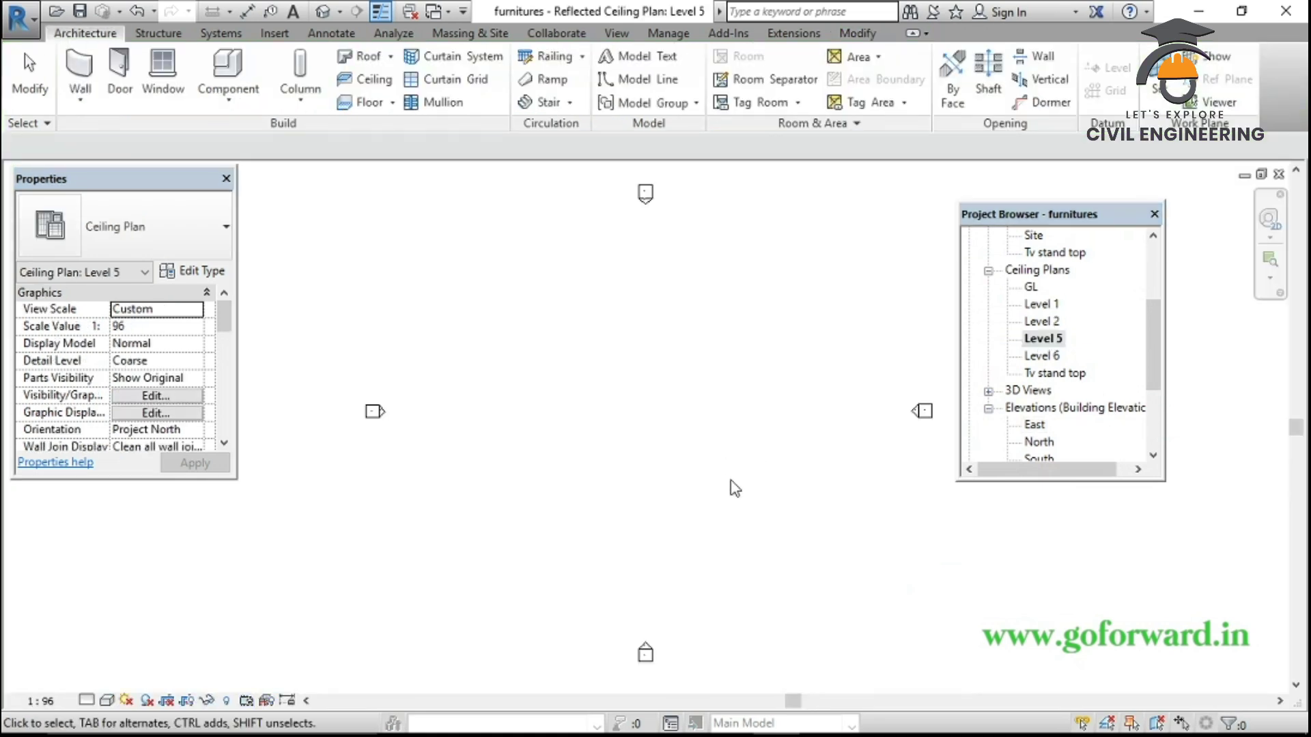
{"action": "scroll", "coordinate": [1164, 334], "scroll_direction": "up", "scroll_amount": 3}
{"action": "double_click", "coordinate": [1043, 322]}
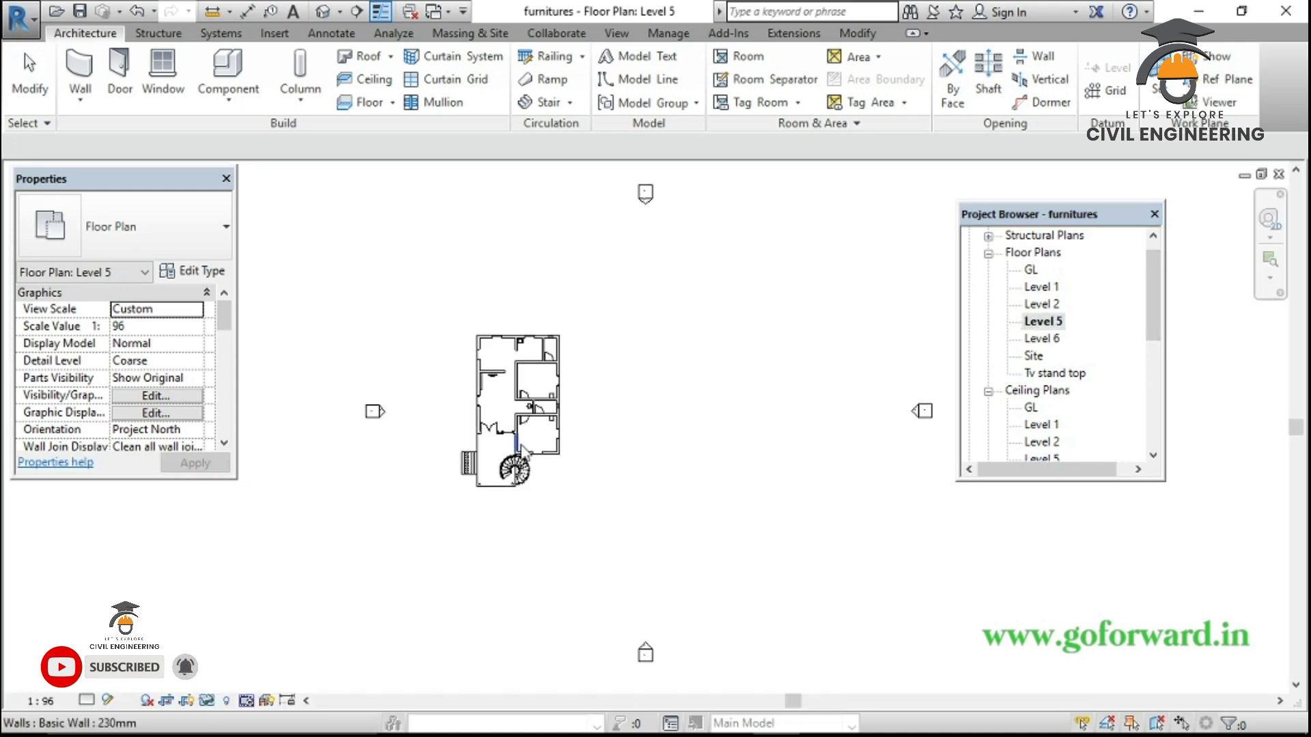
{"action": "scroll", "coordinate": [522, 451], "scroll_direction": "up", "scroll_amount": 5}
{"action": "scroll", "coordinate": [686, 429], "scroll_direction": "up", "scroll_amount": 2}
{"action": "scroll", "coordinate": [669, 427], "scroll_direction": "up", "scroll_amount": 2}
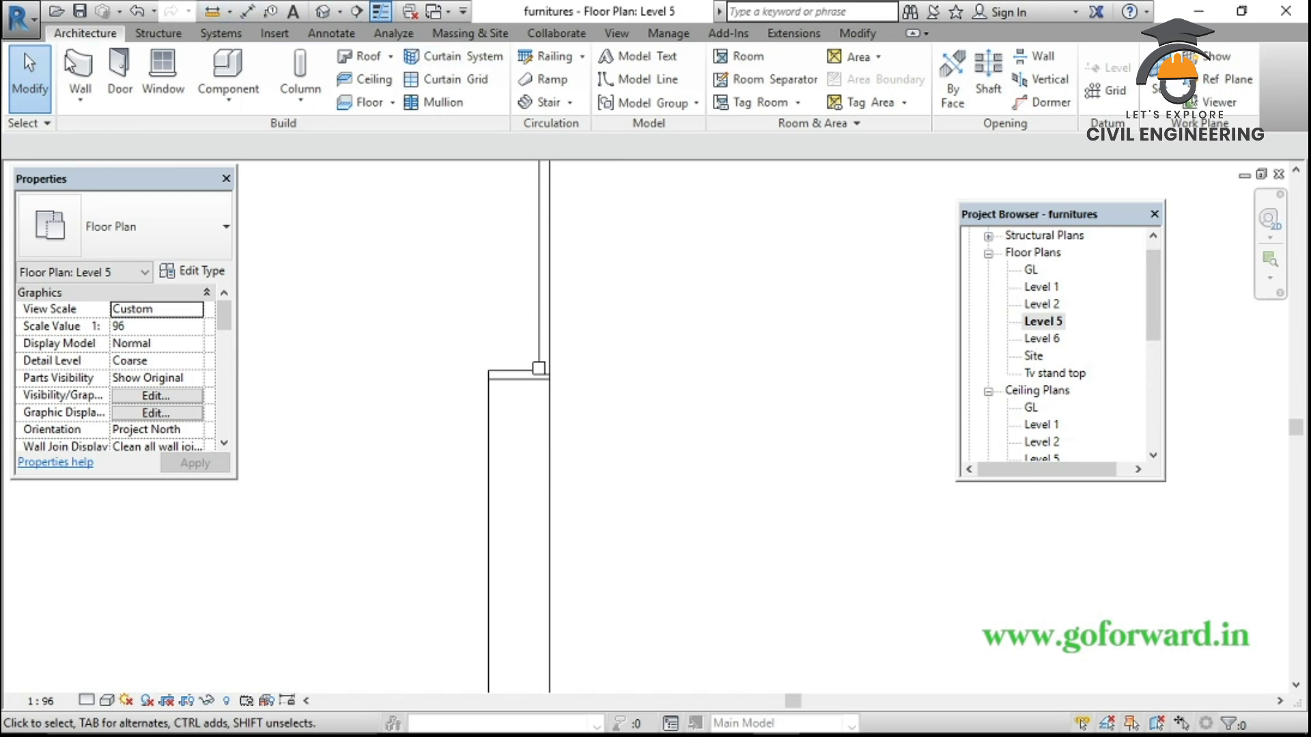
Draw a 50mm type wall 500 mm long, perpendicular outward from the exterior wall face near the window corner
{"action": "left_click", "coordinate": [80, 71]}
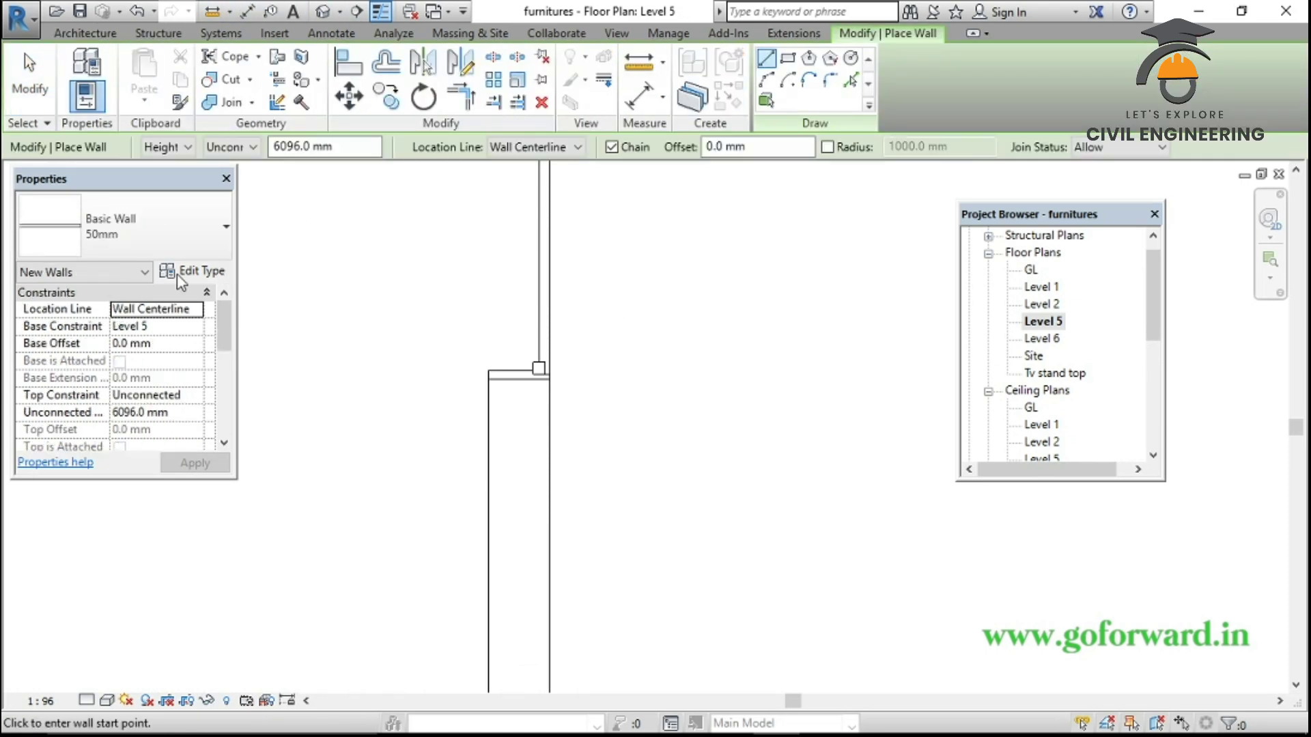
{"action": "scroll", "coordinate": [567, 396], "scroll_direction": "up", "scroll_amount": 2}
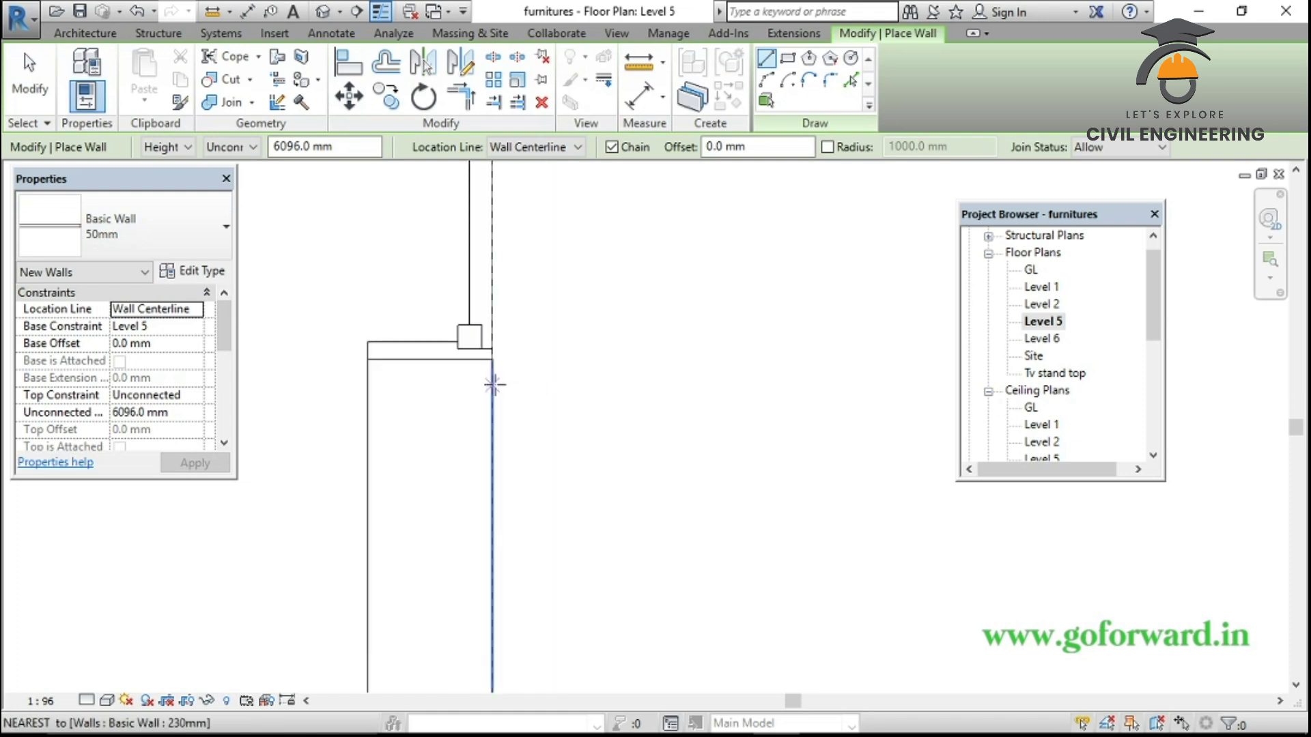
{"action": "left_click", "coordinate": [494, 385]}
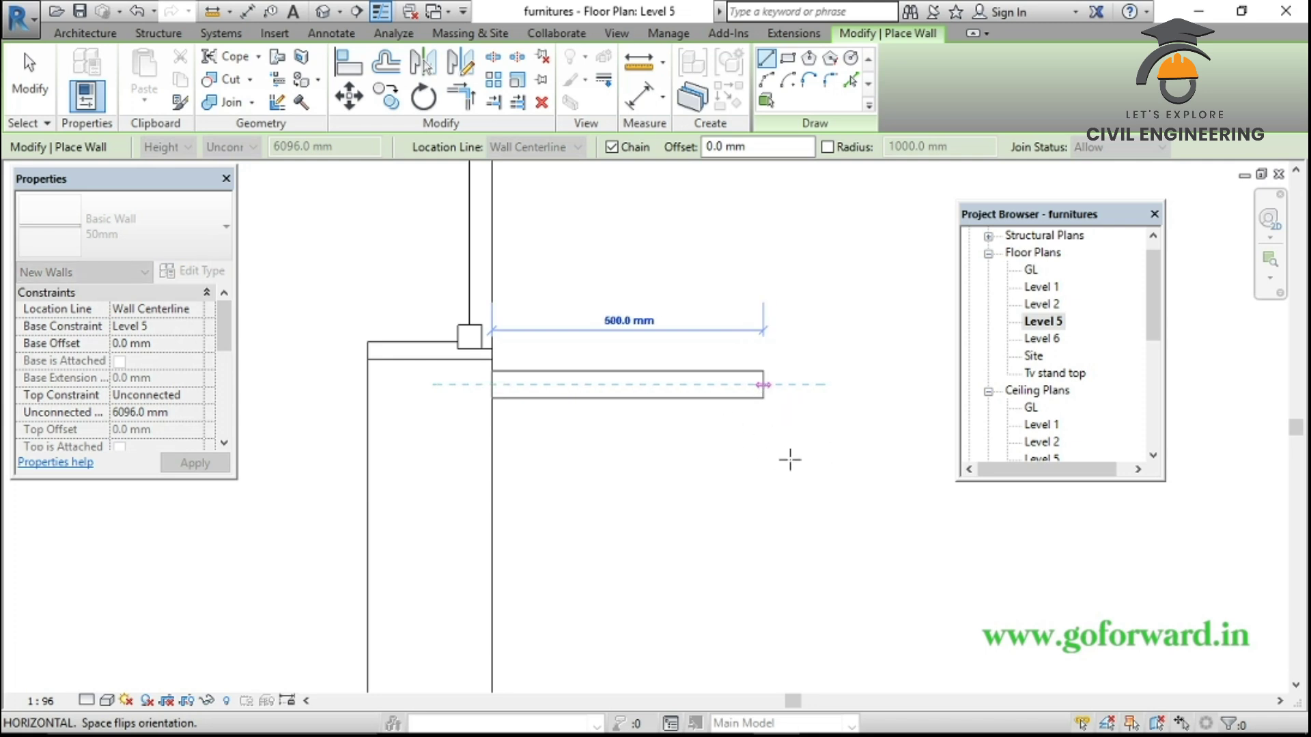
{"action": "key", "text": "Escape"}
{"action": "key", "text": "Escape"}
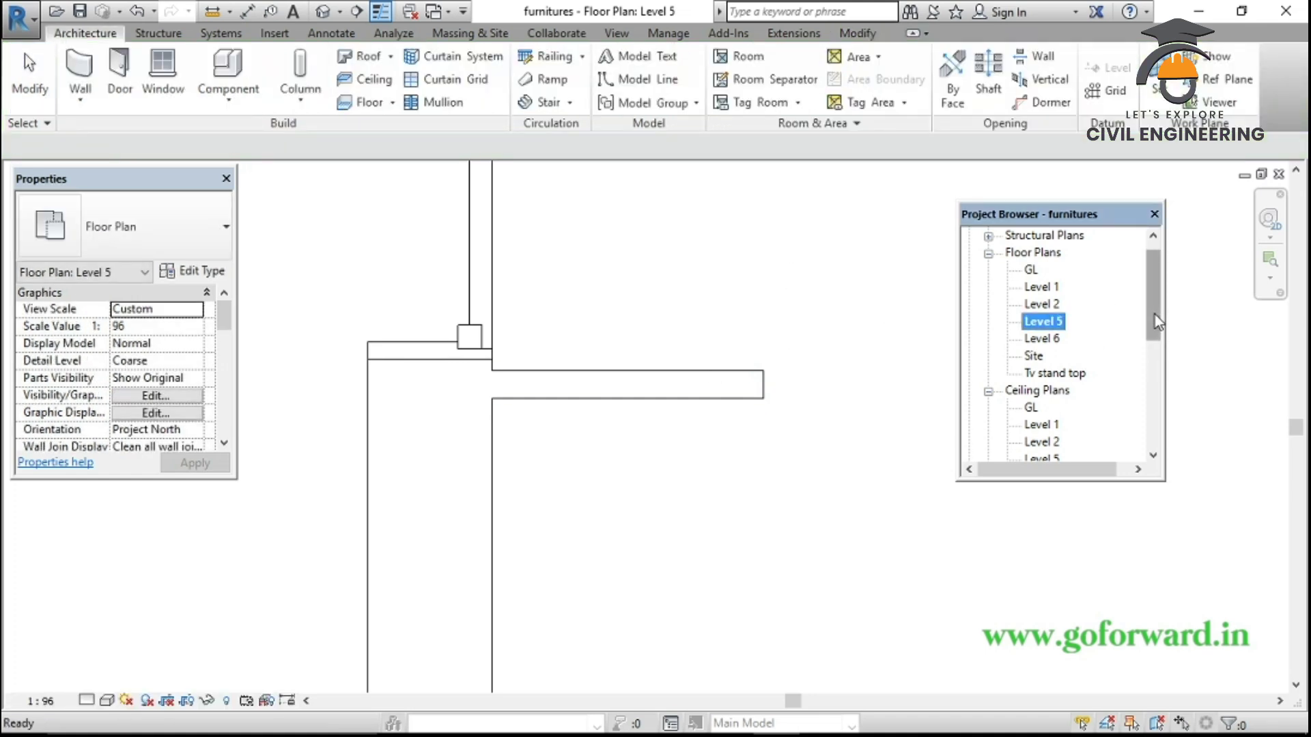
In the East elevation, set the new 50mm wall's Top Constraint to Up to level: Level 6 and apply it
{"action": "left_click_drag", "start_coordinate": [1154, 311], "coordinate": [1155, 399]}
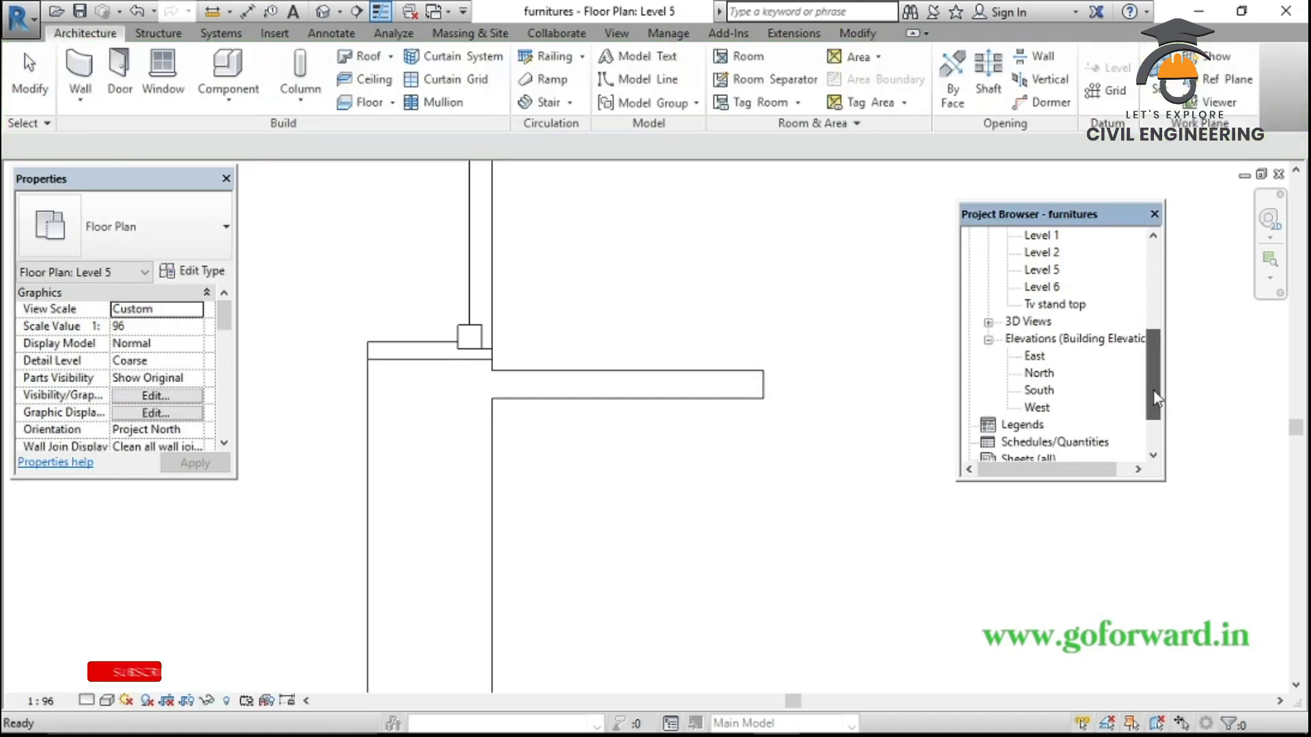
{"action": "left_click", "coordinate": [1025, 357]}
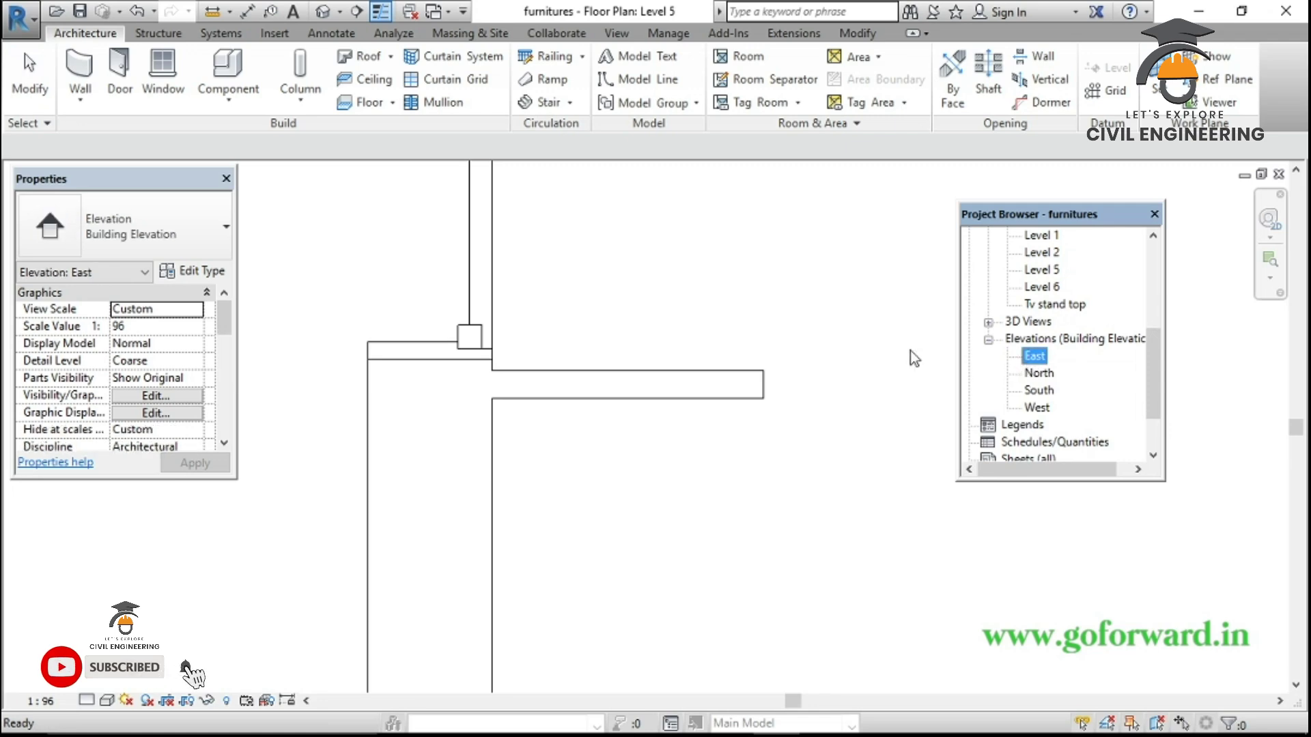
{"action": "double_click", "coordinate": [1035, 356]}
{"action": "scroll", "coordinate": [620, 536], "scroll_direction": "up", "scroll_amount": 2}
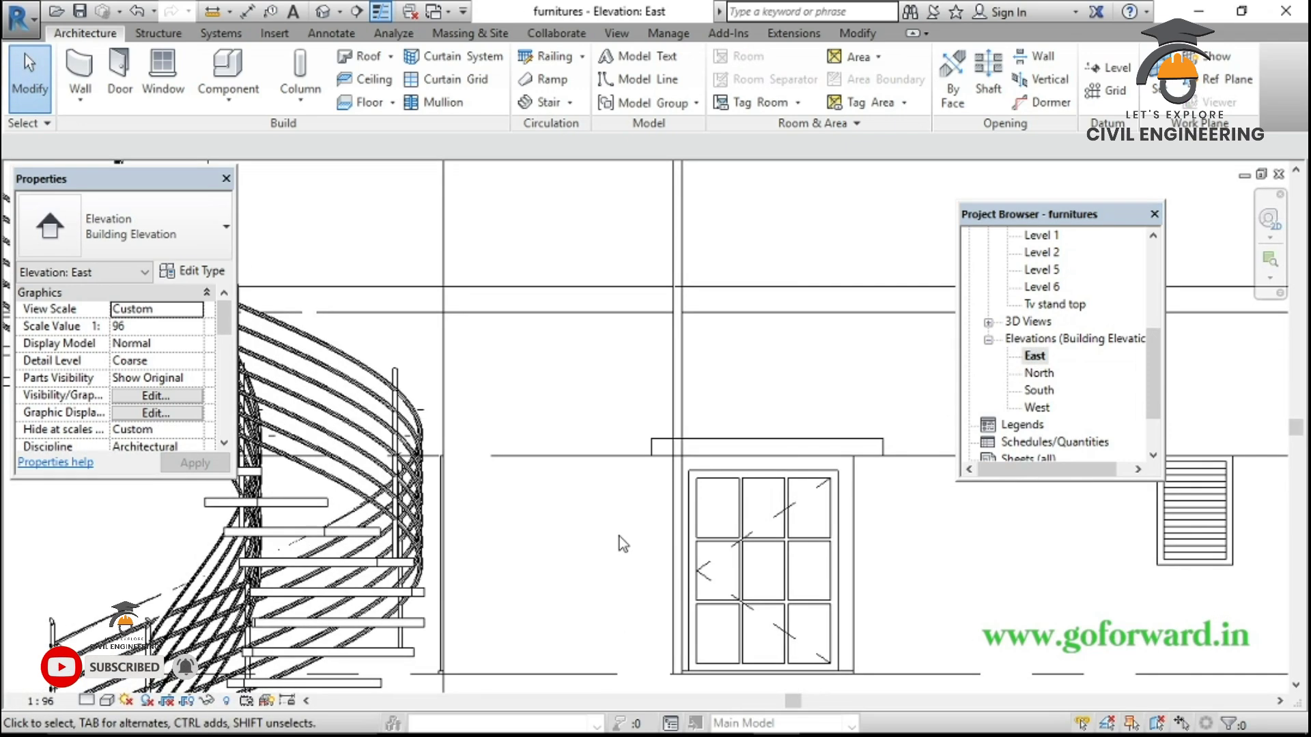
{"action": "scroll", "coordinate": [685, 360], "scroll_direction": "down", "scroll_amount": 3}
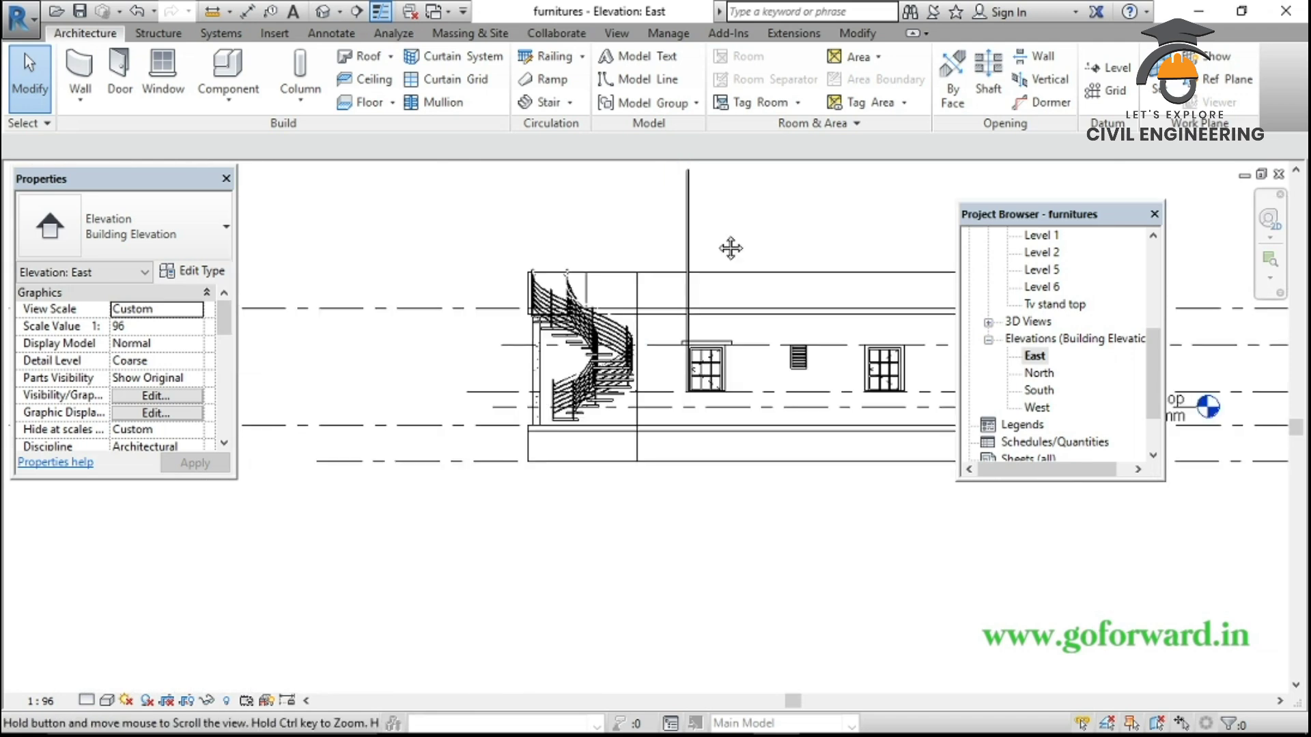
{"action": "middle_click_drag", "start_coordinate": [728, 245], "coordinate": [688, 402]}
{"action": "scroll", "coordinate": [700, 364], "scroll_direction": "up", "scroll_amount": 2}
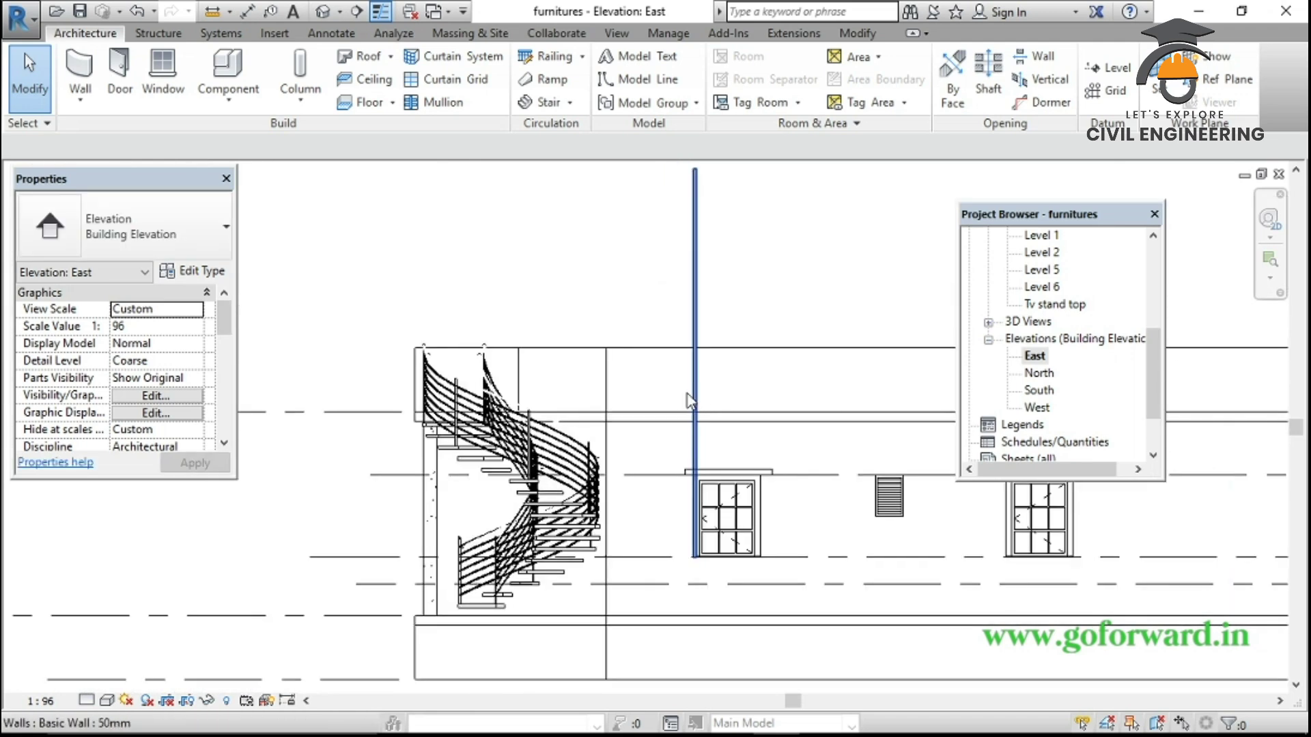
{"action": "left_click", "coordinate": [695, 406]}
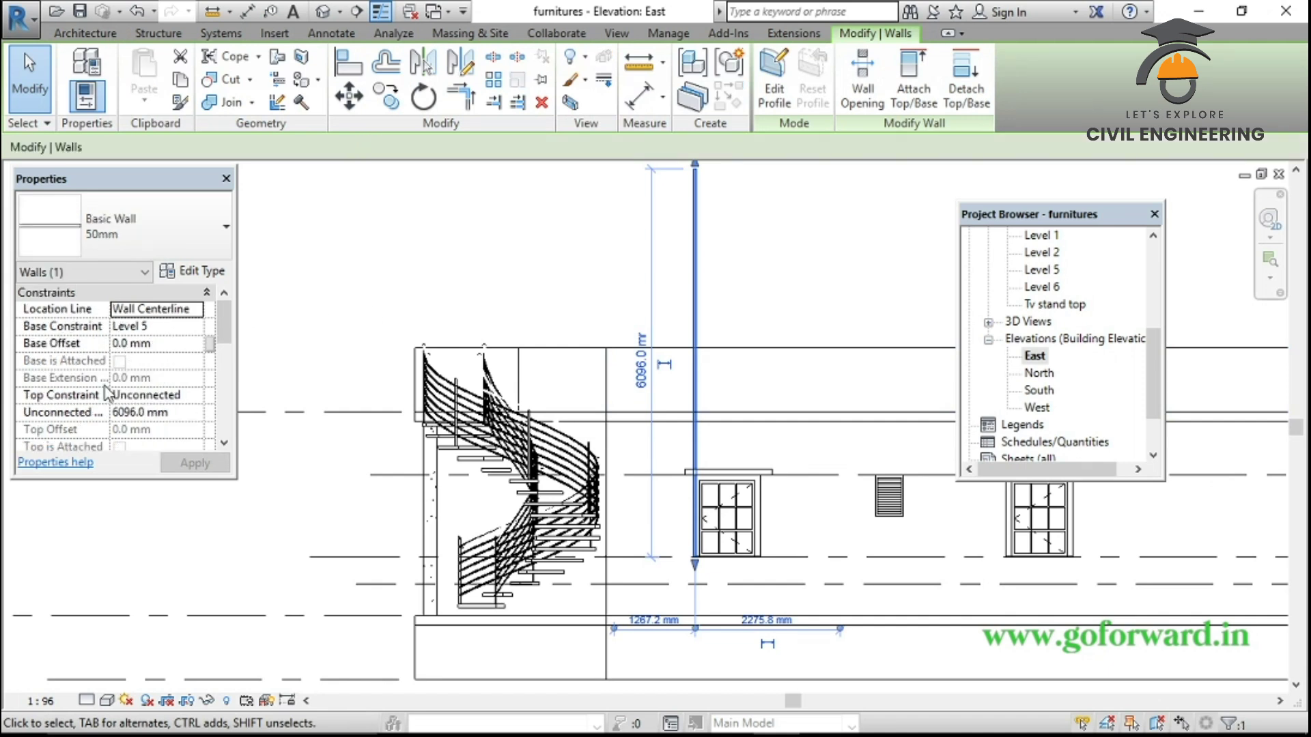
{"action": "left_click", "coordinate": [199, 399]}
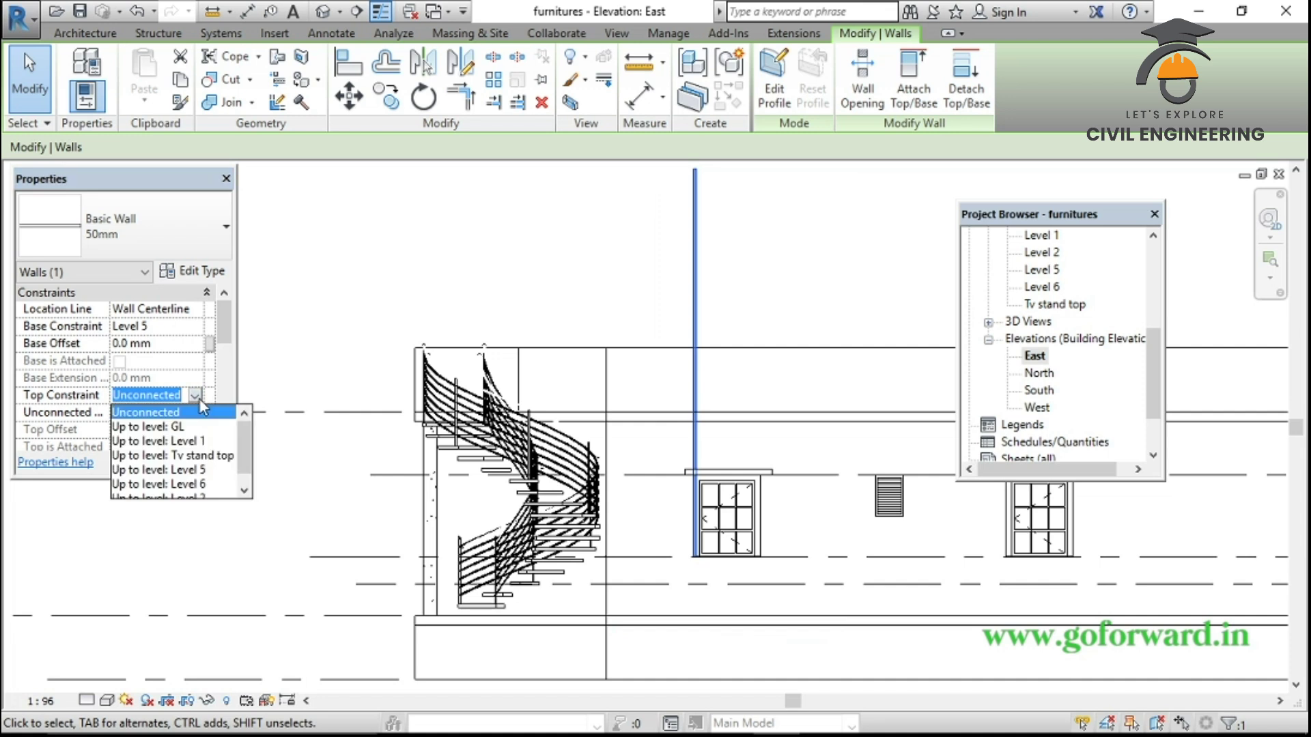
{"action": "left_click", "coordinate": [179, 484]}
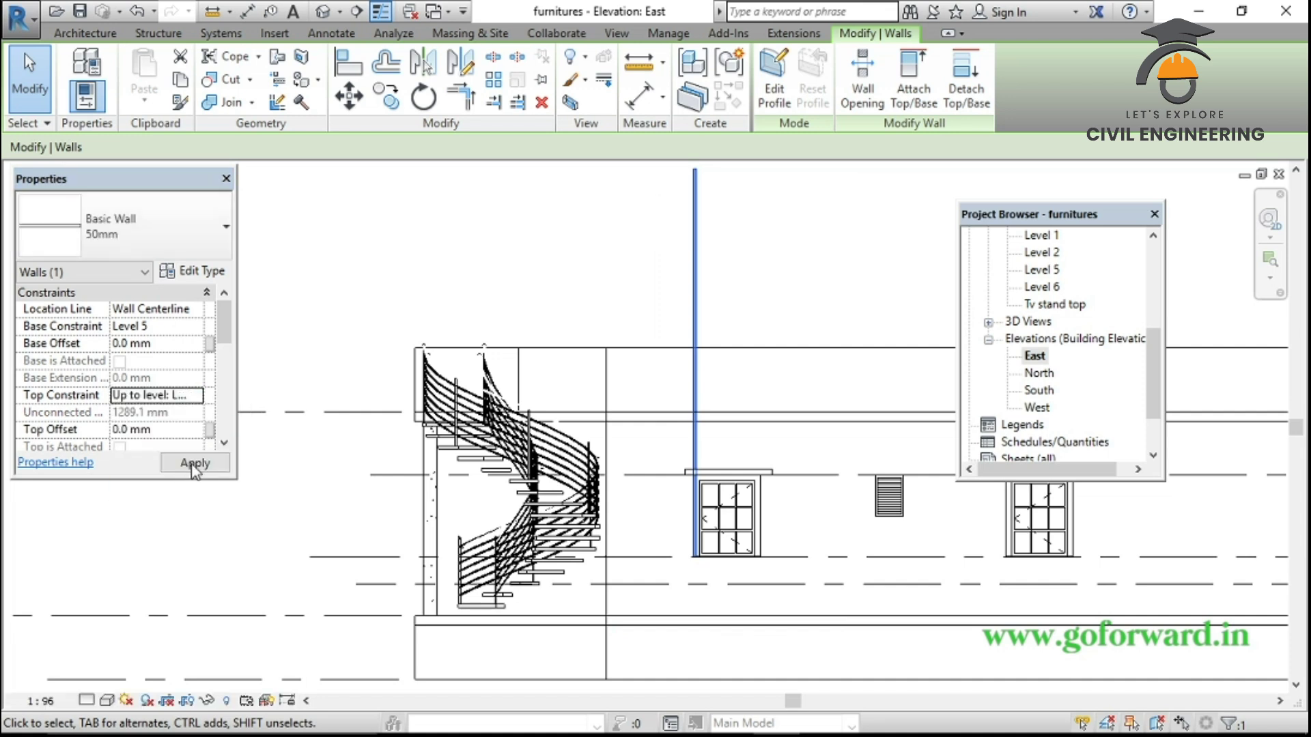
{"action": "left_click", "coordinate": [195, 463]}
{"action": "left_click", "coordinate": [429, 252]}
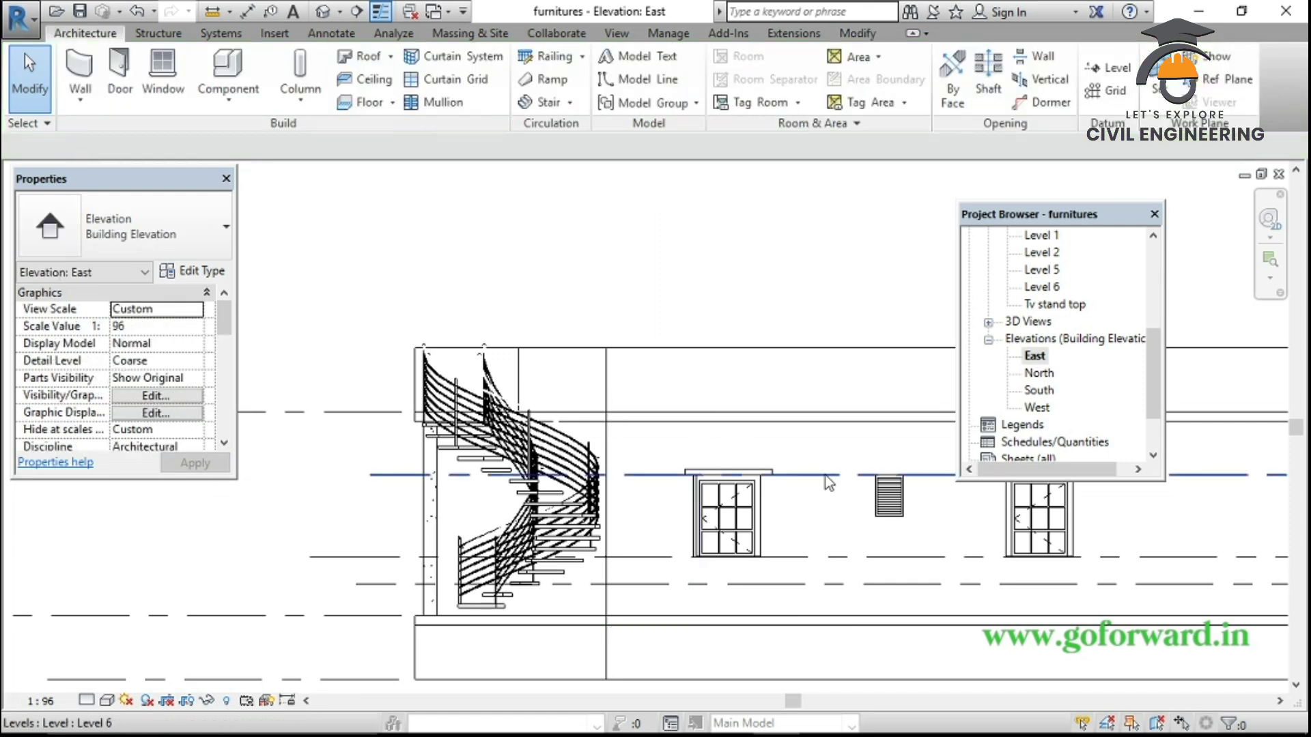
Nudge the 50mm wall sideways off the window frame toward the left end of the sunshade slab
{"action": "scroll", "coordinate": [734, 563], "scroll_direction": "up", "scroll_amount": 5}
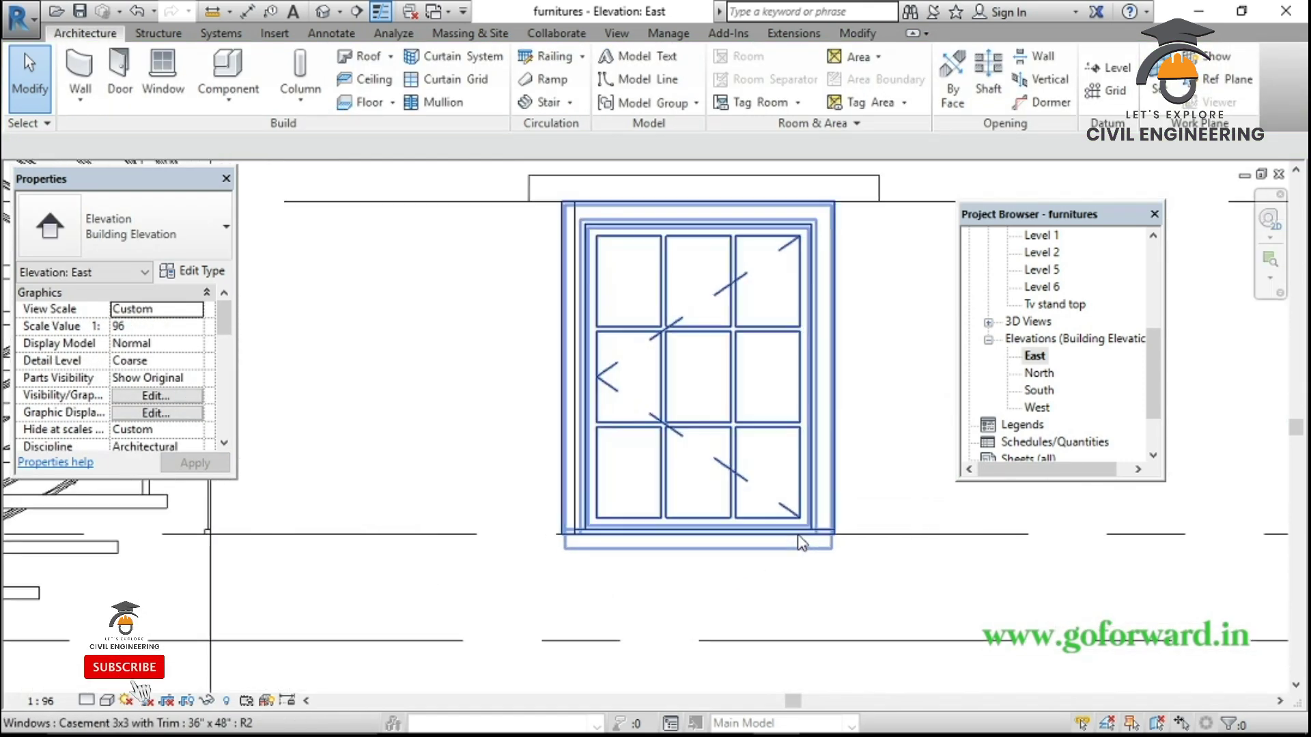
{"action": "left_click", "coordinate": [567, 272]}
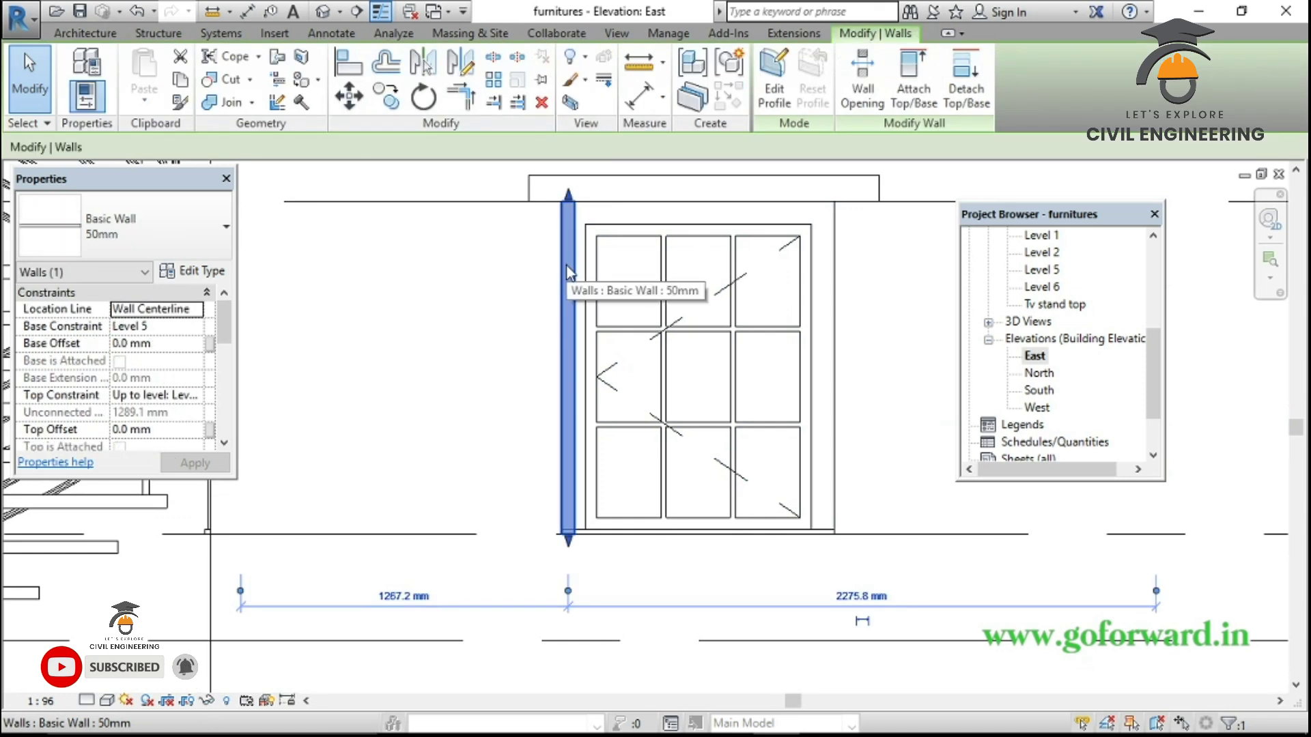
{"action": "key", "text": "Left"}
{"action": "key", "text": "Left"}
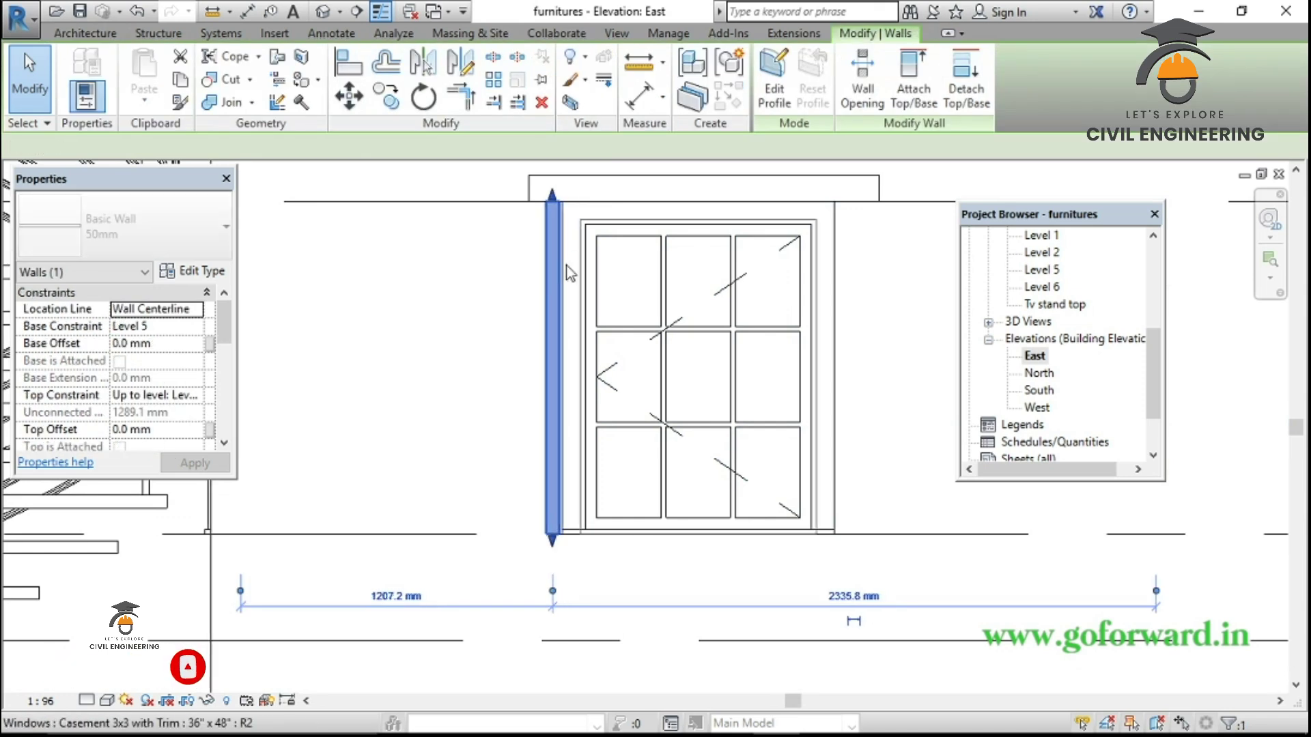
{"action": "key", "text": "Left"}
{"action": "key", "text": "Left"}
{"action": "key", "text": "Left"}
Move the 50mm wall from its upper outer corner to the slab's lower left corner so their outer edges align
{"action": "scroll", "coordinate": [551, 201], "scroll_direction": "up", "scroll_amount": 3}
{"action": "scroll", "coordinate": [480, 193], "scroll_direction": "up", "scroll_amount": 3}
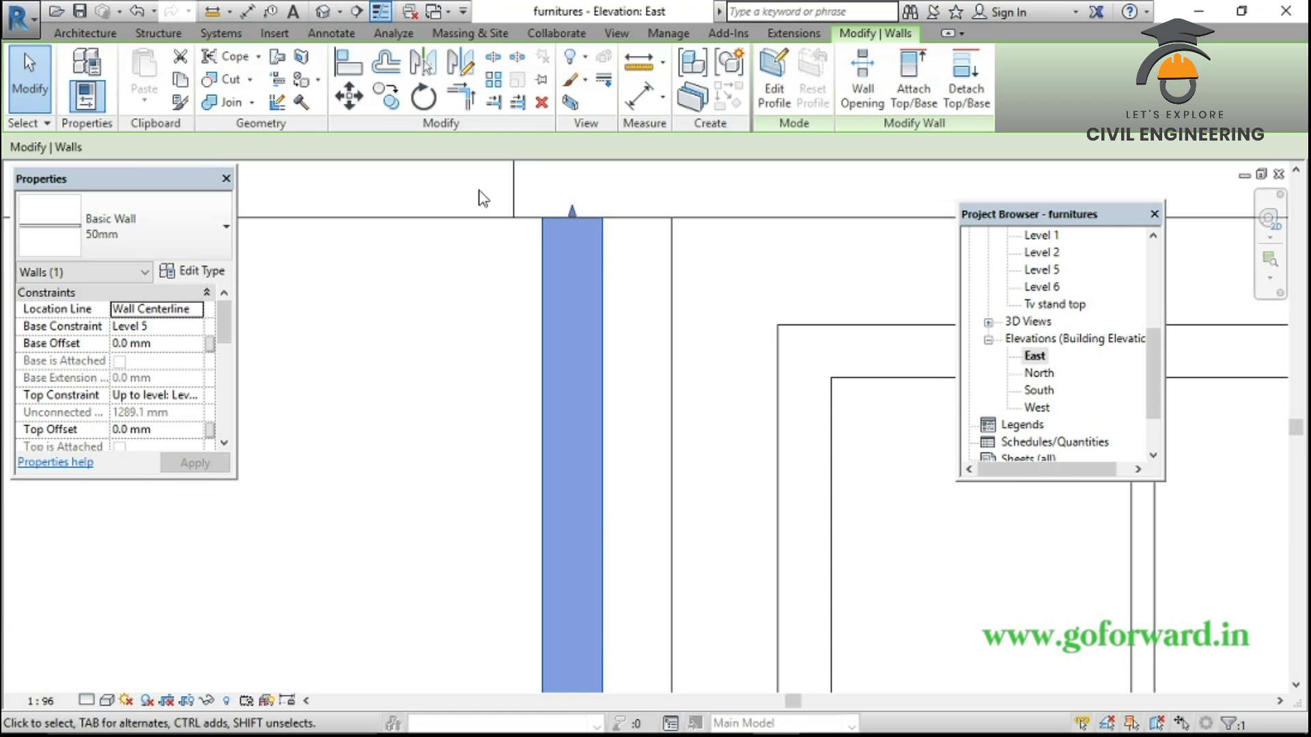
{"action": "scroll", "coordinate": [547, 215], "scroll_direction": "up", "scroll_amount": 2}
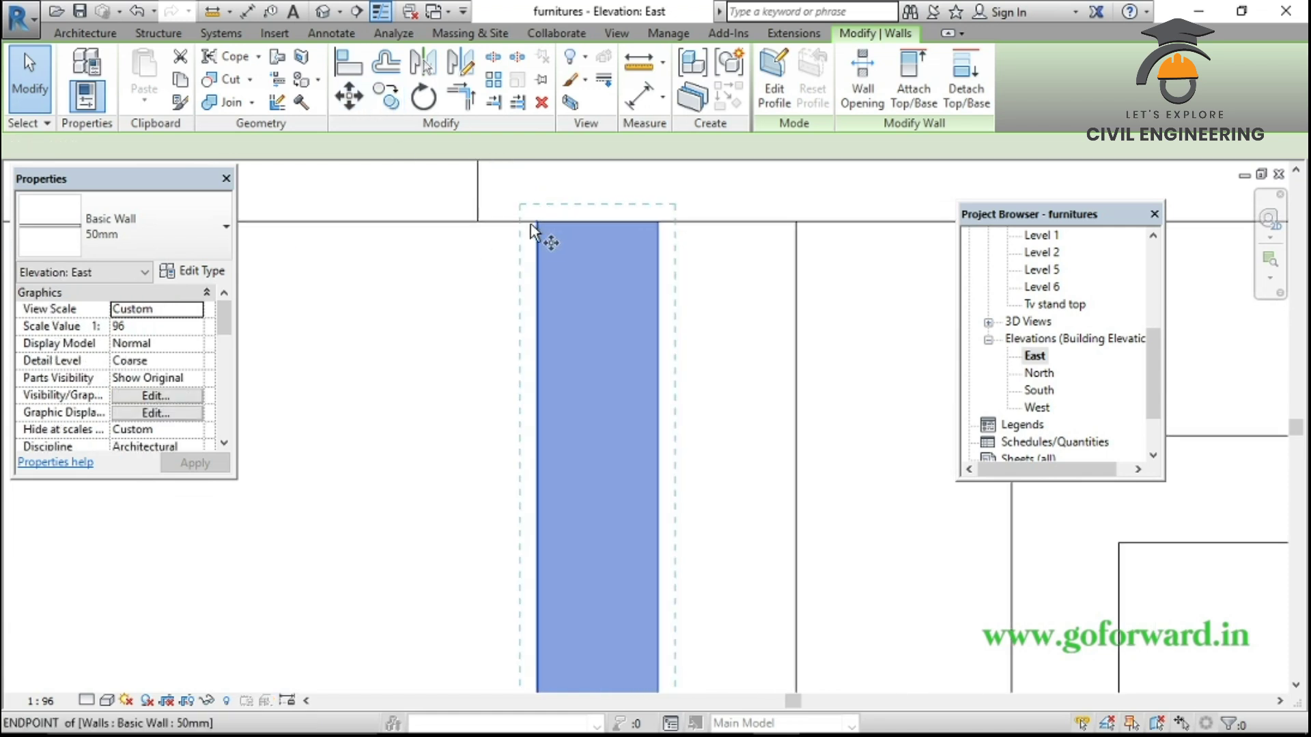
{"action": "left_click", "coordinate": [537, 221]}
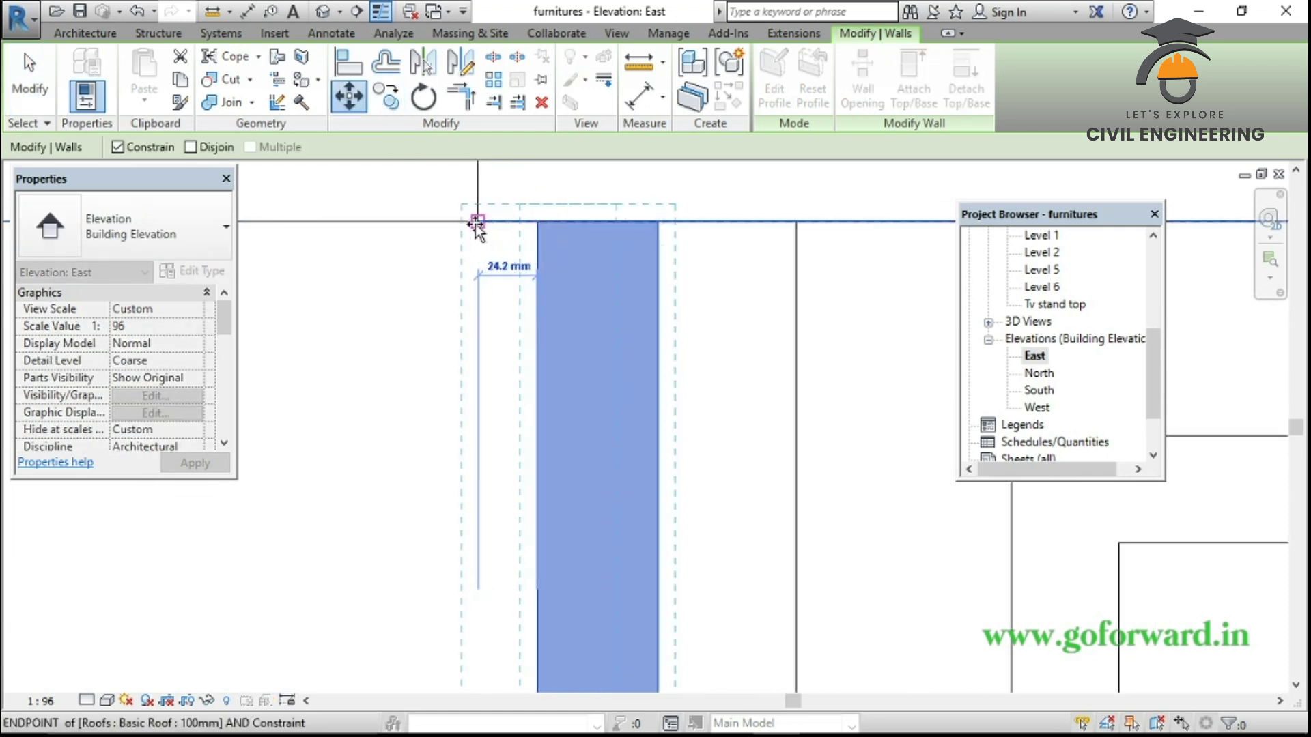
{"action": "left_click", "coordinate": [475, 223]}
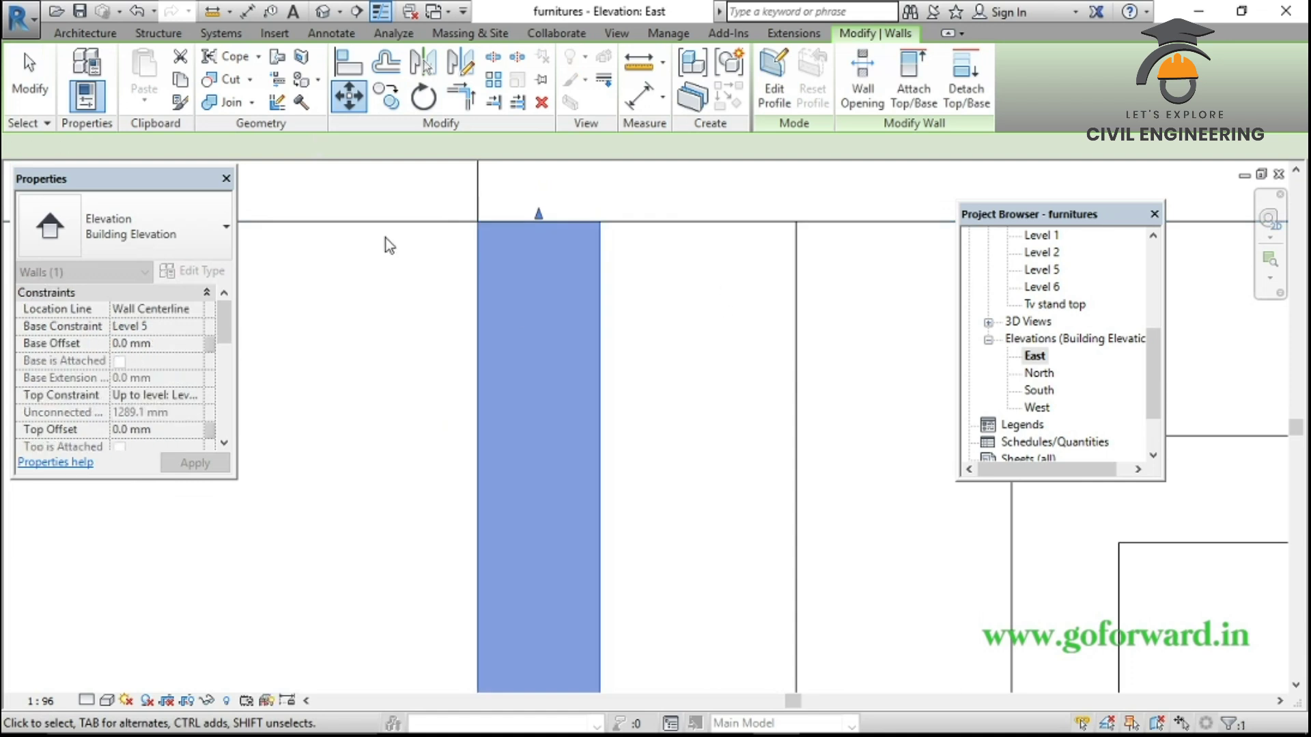
{"action": "key", "text": "Escape"}
Mirror a copy of the 50mm wall to the window's other side about a vertical axis through the middle of the window
{"action": "scroll", "coordinate": [380, 388], "scroll_direction": "down", "scroll_amount": 5}
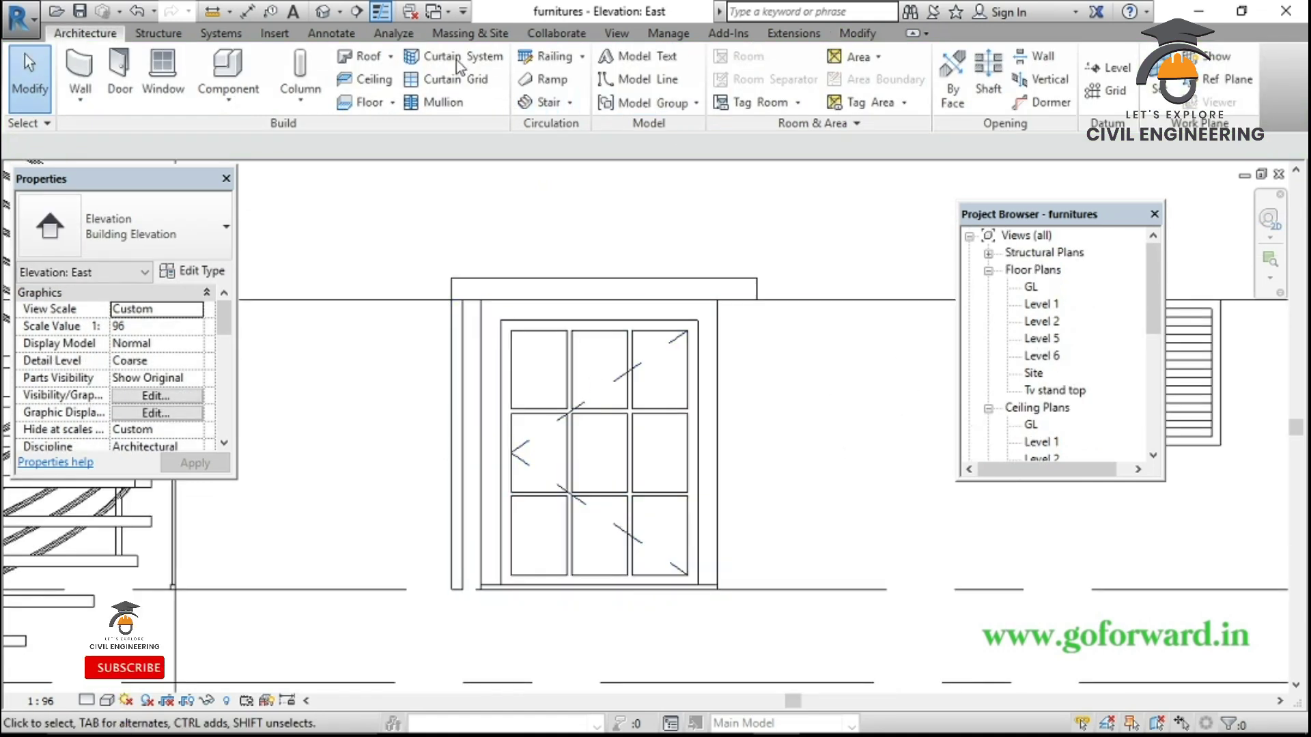
{"action": "left_click", "coordinate": [458, 349]}
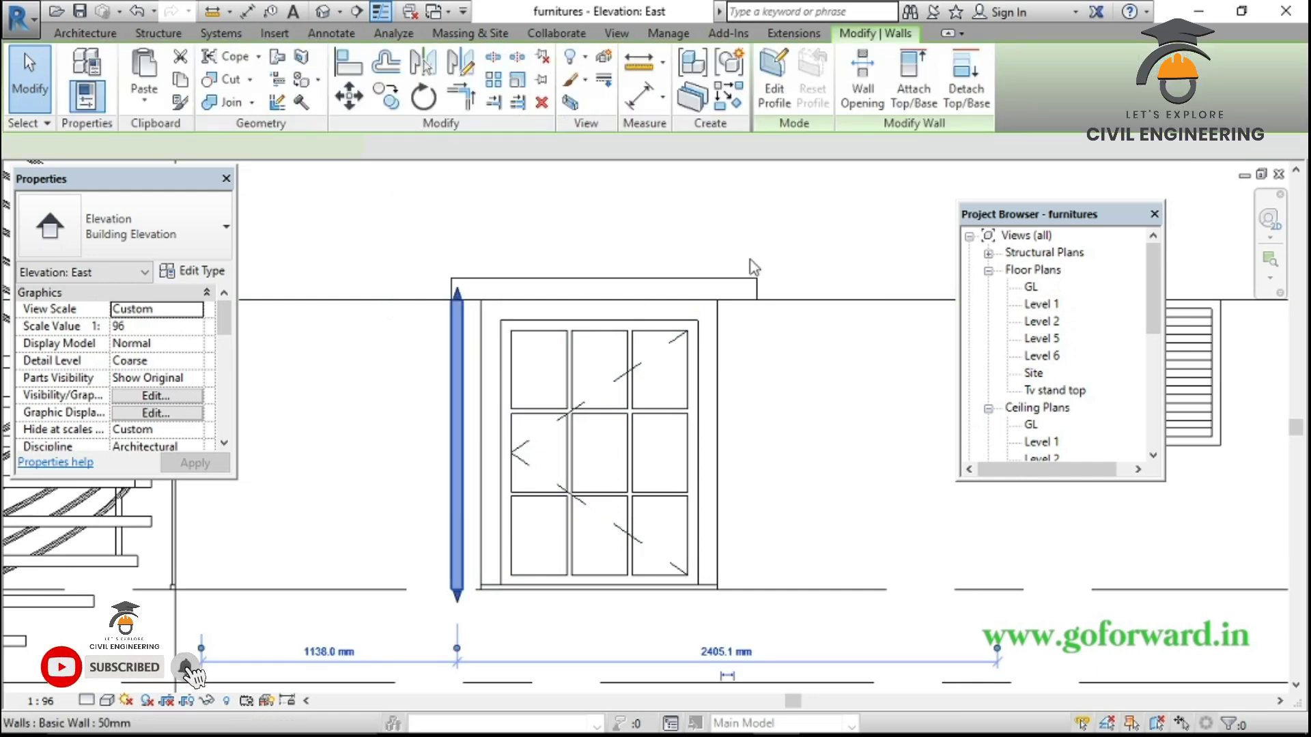
{"action": "left_click", "coordinate": [461, 65]}
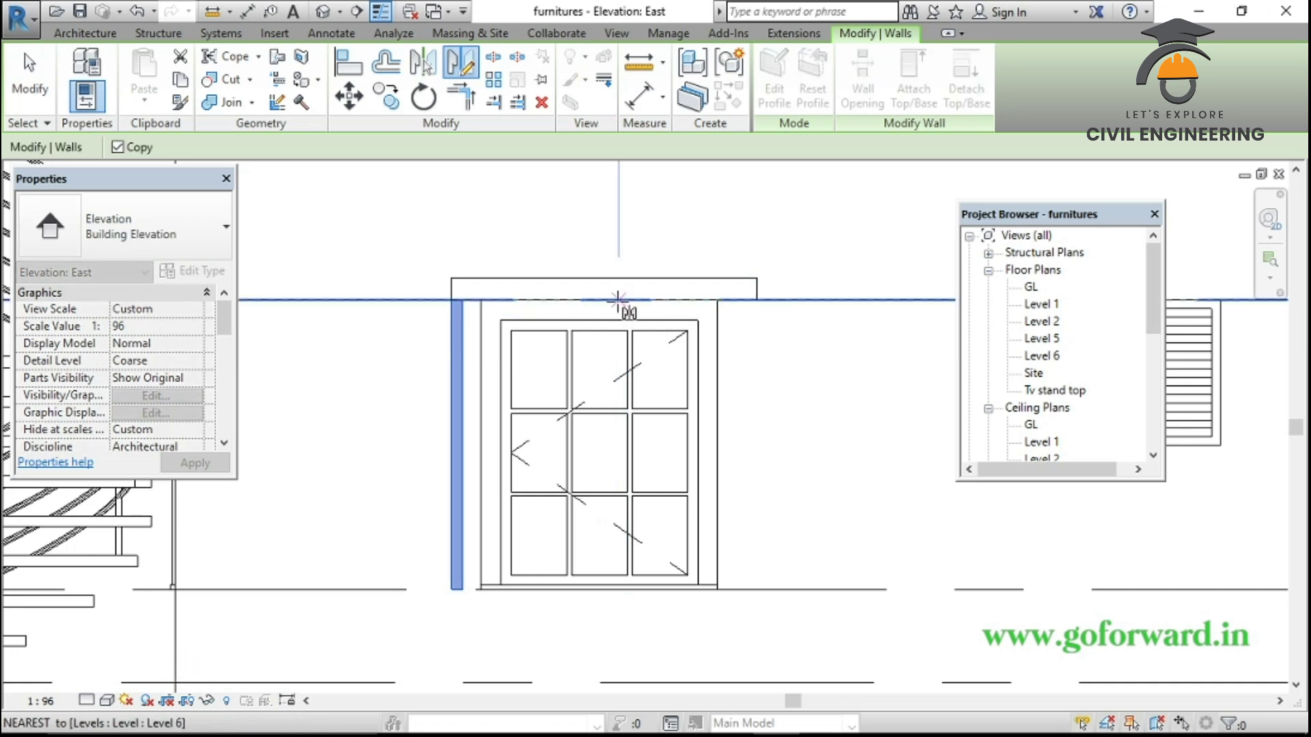
{"action": "left_click", "coordinate": [601, 299]}
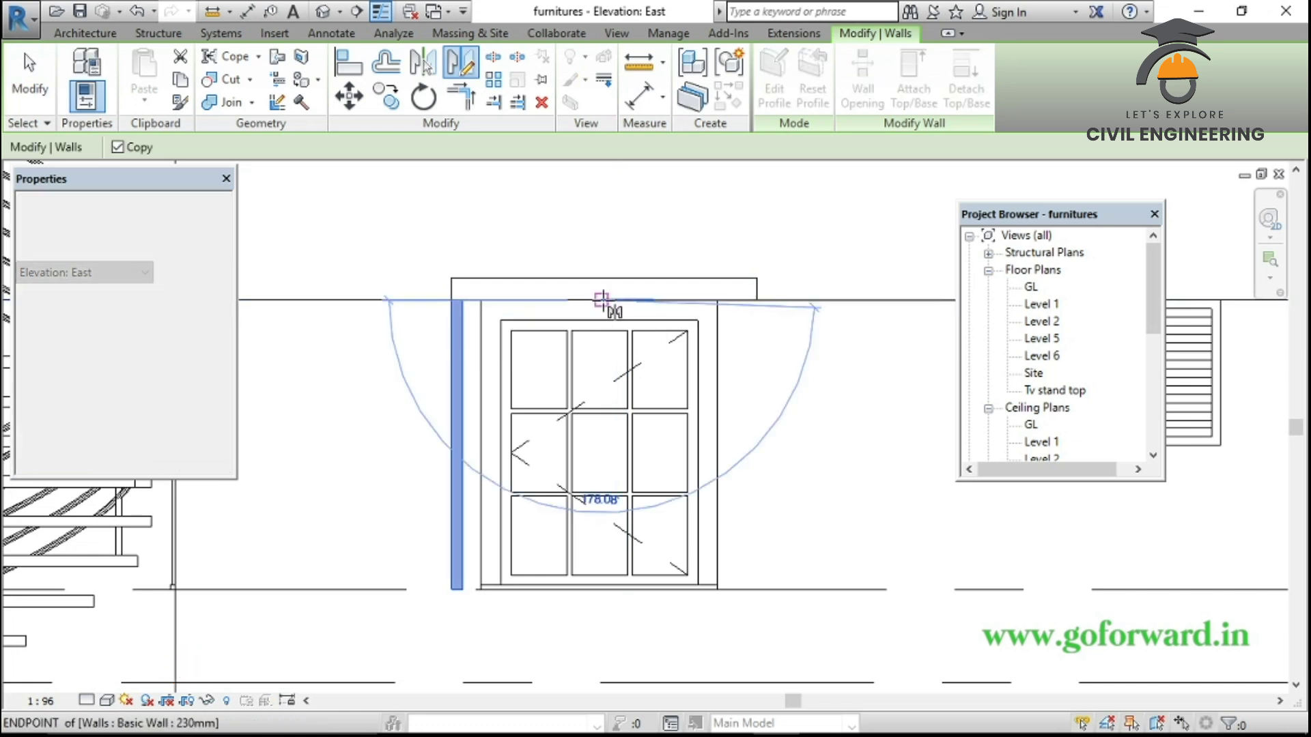
{"action": "left_click", "coordinate": [645, 343]}
{"action": "left_click", "coordinate": [834, 342]}
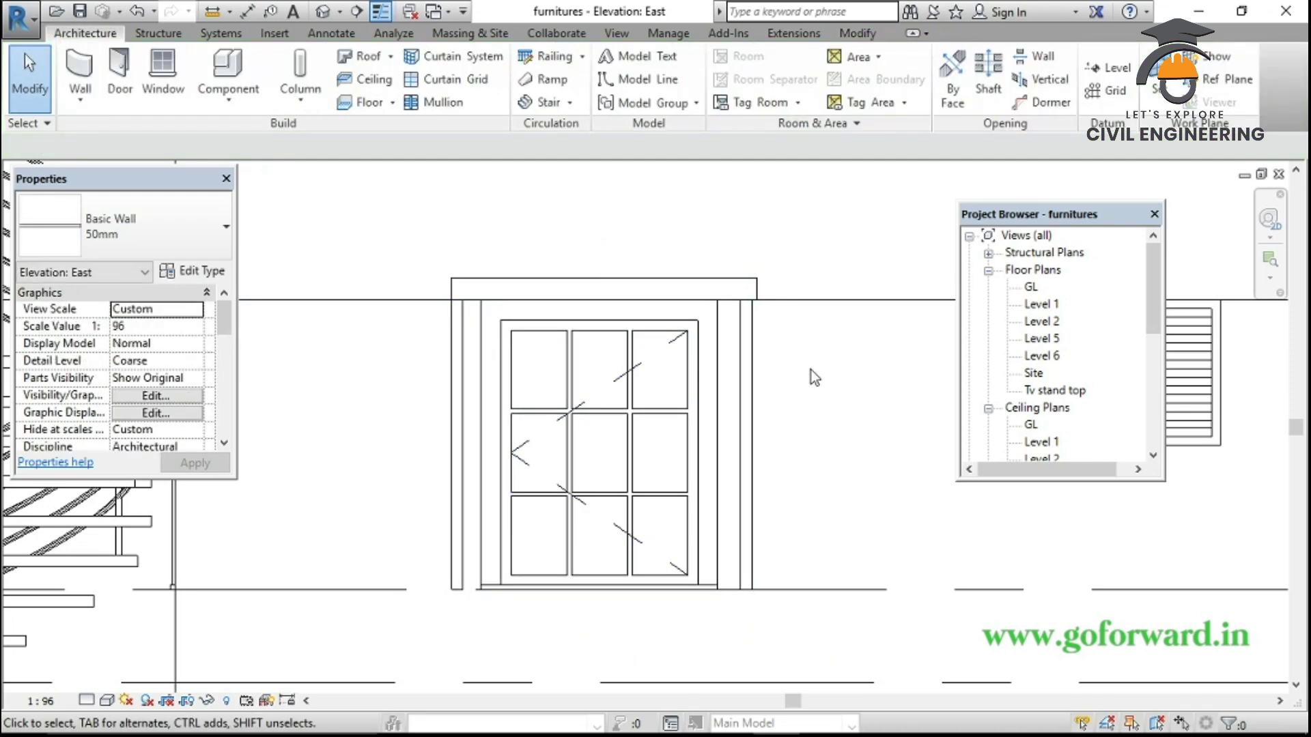
Move the mirrored 50mm wall from its upper outer corner to the slab's lower right corner so their outer edges align
{"action": "scroll", "coordinate": [810, 370], "scroll_direction": "up", "scroll_amount": 2}
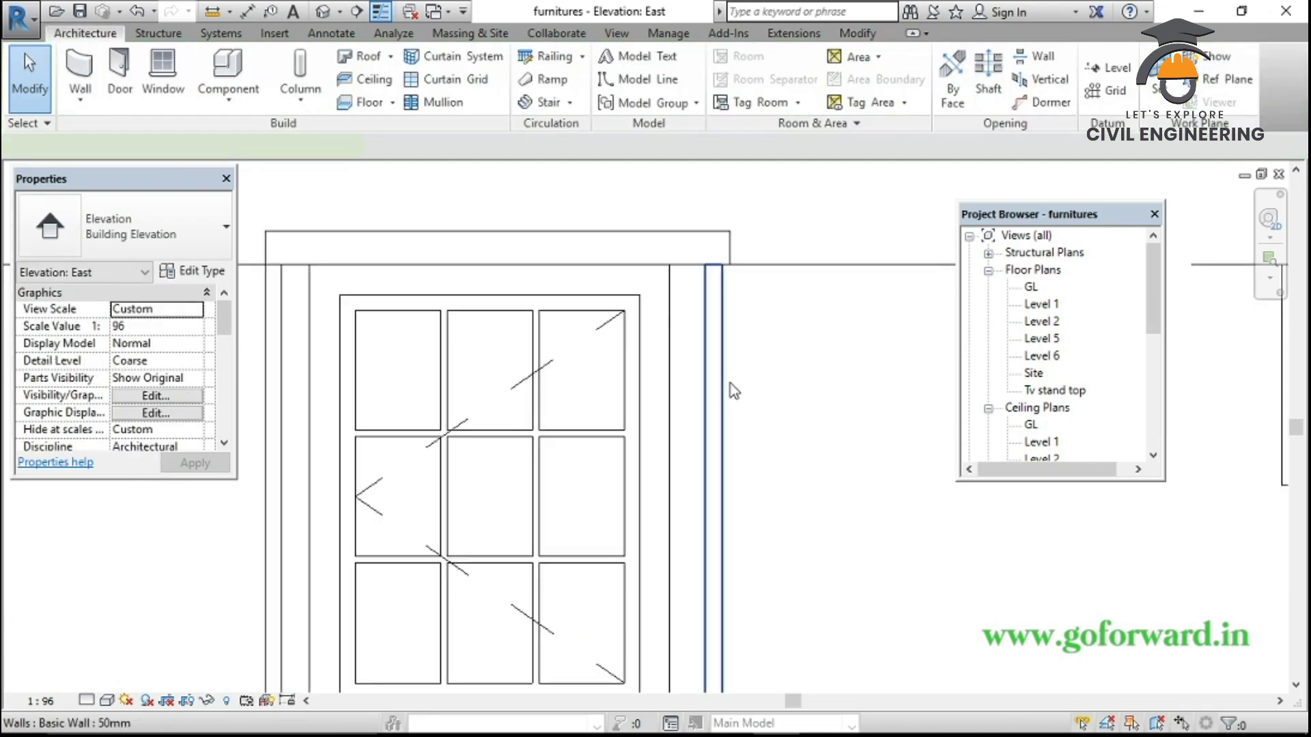
{"action": "left_click", "coordinate": [714, 382]}
{"action": "left_click", "coordinate": [358, 100]}
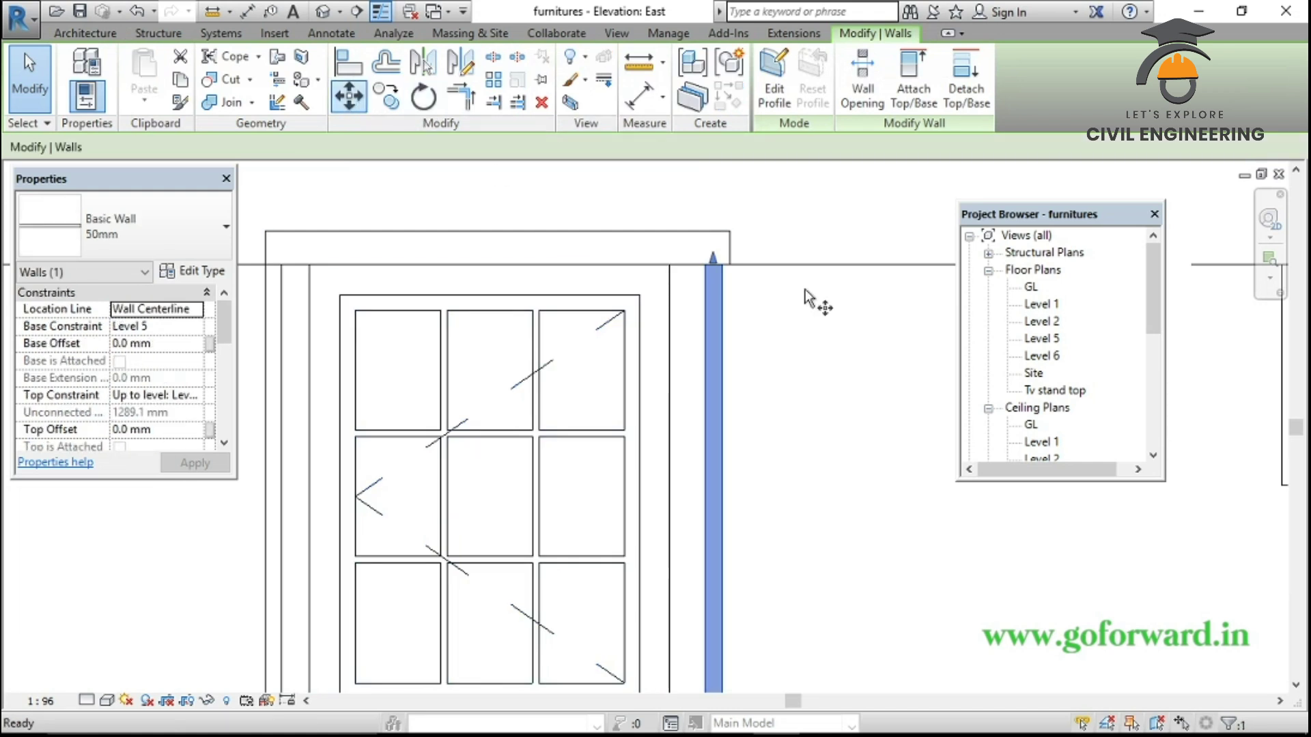
{"action": "scroll", "coordinate": [734, 273], "scroll_direction": "up", "scroll_amount": 4}
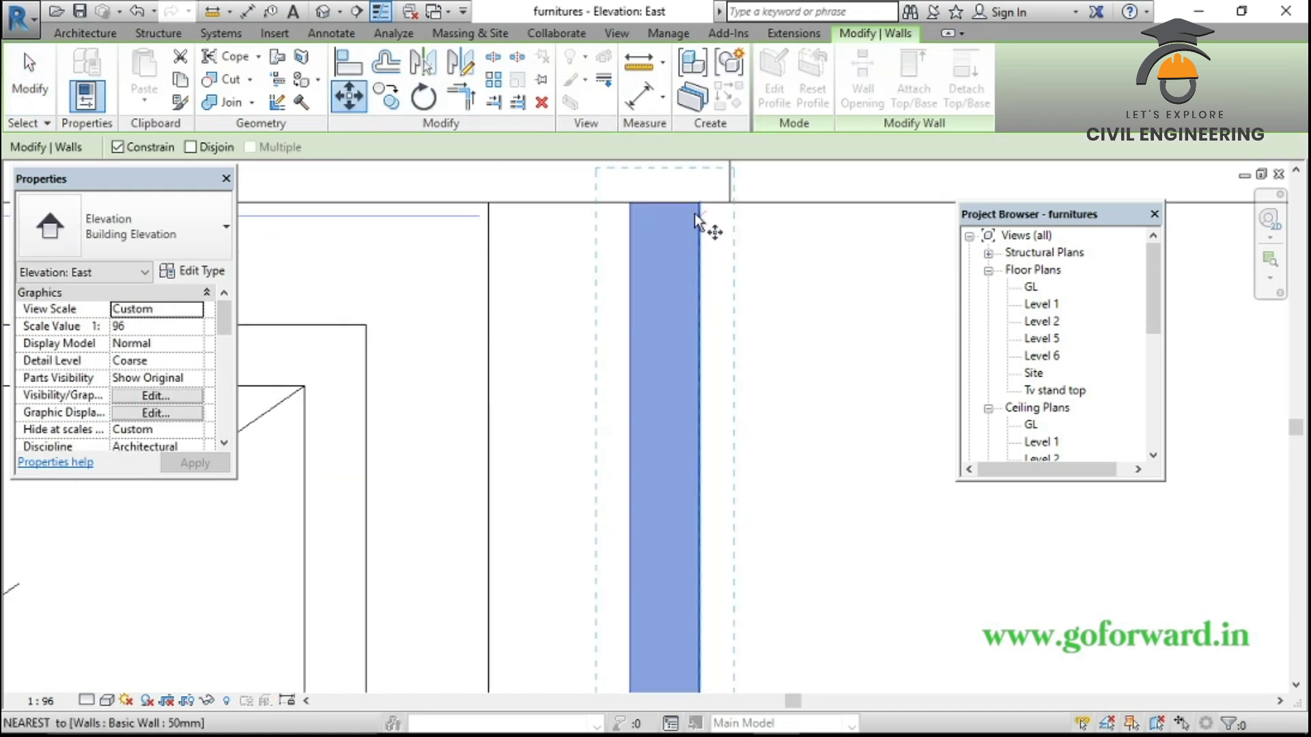
{"action": "left_click", "coordinate": [697, 204]}
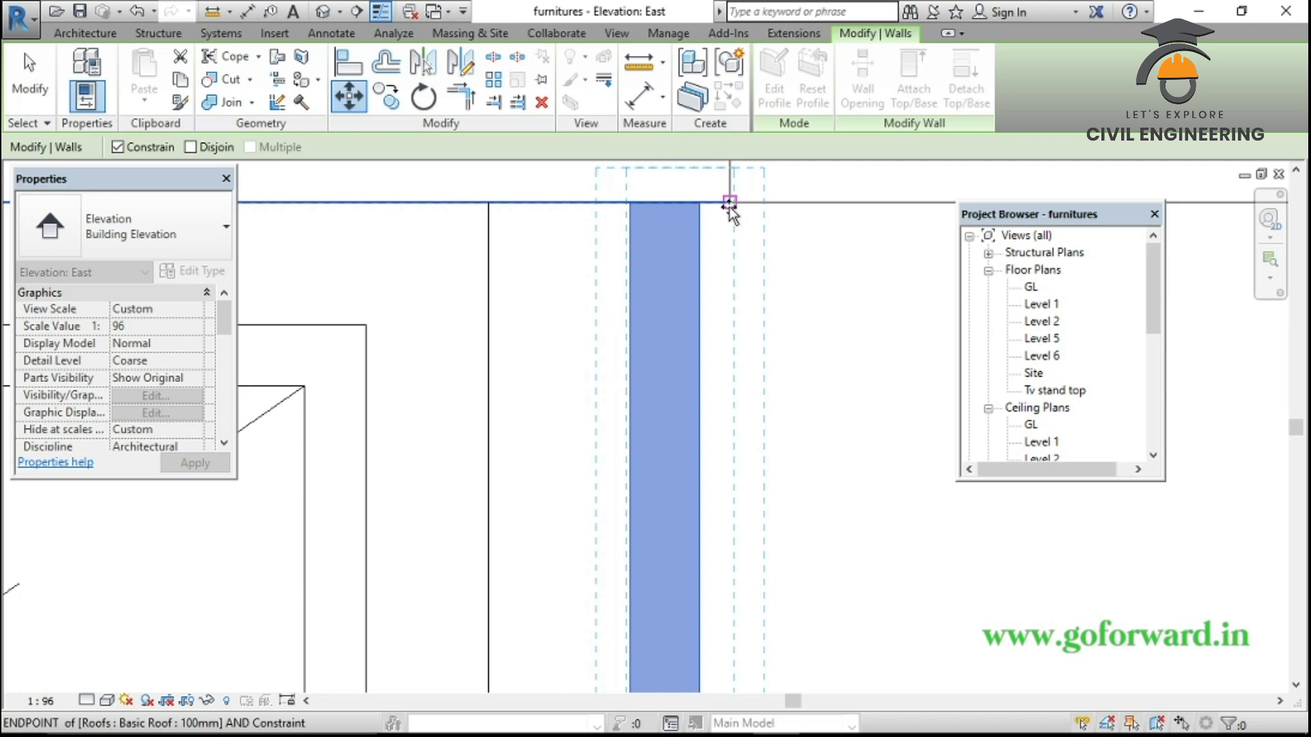
{"action": "left_click", "coordinate": [730, 203]}
{"action": "left_click", "coordinate": [854, 350]}
{"action": "scroll", "coordinate": [859, 350], "scroll_direction": "down", "scroll_amount": 3}
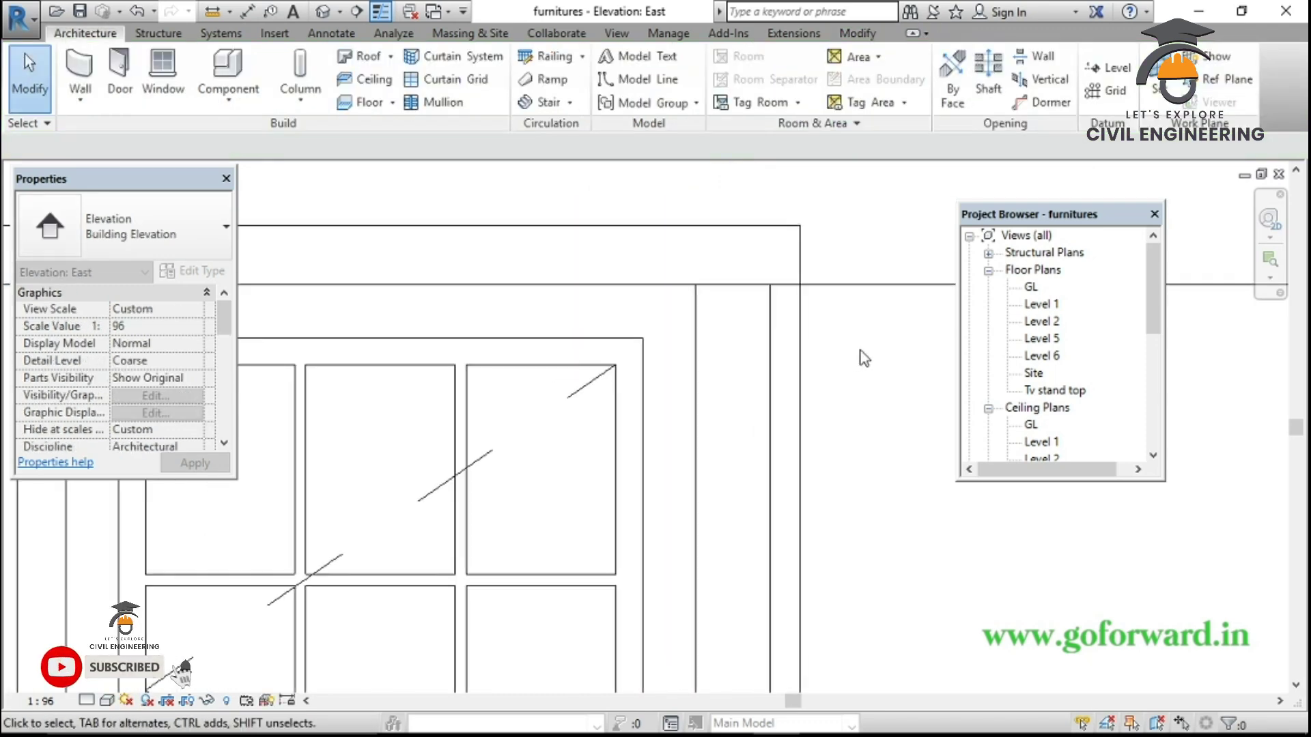
Mirror a copy of the 100mm roof slab below the window about a horizontal axis at the side wall's mid-height
{"action": "scroll", "coordinate": [864, 359], "scroll_direction": "down", "scroll_amount": 2}
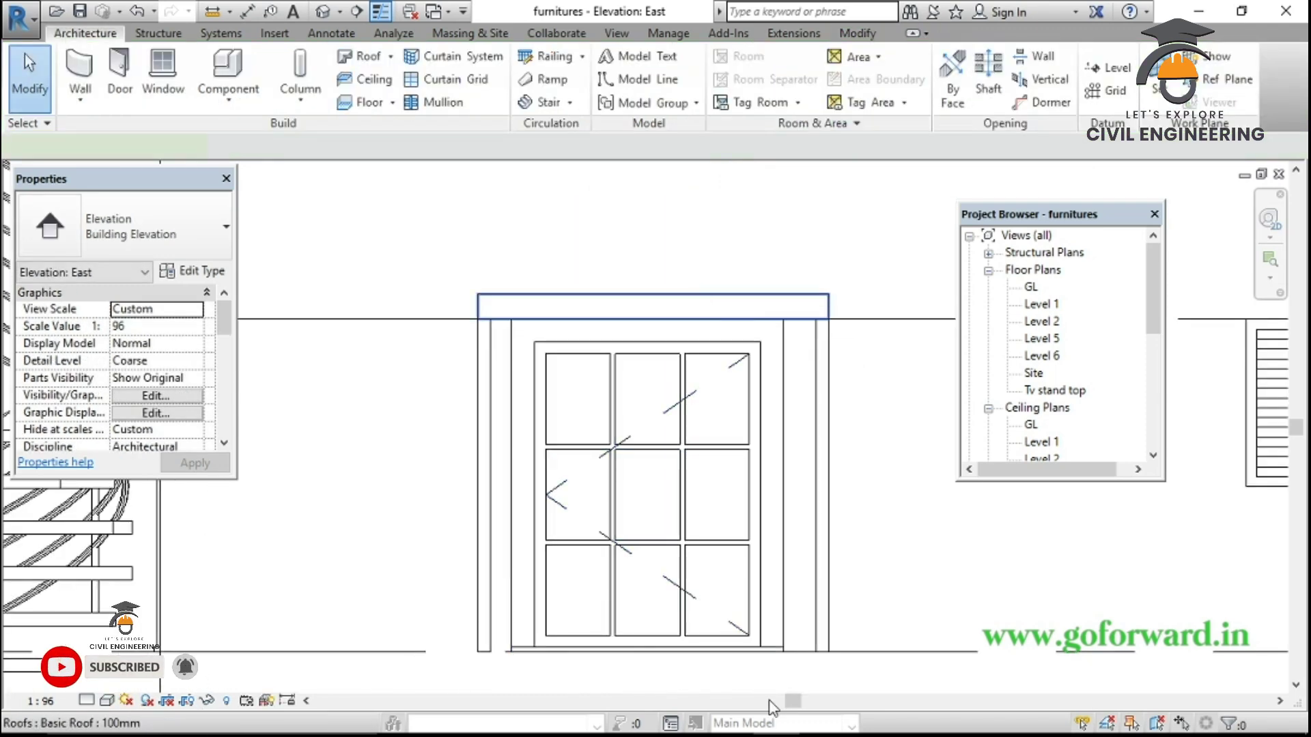
{"action": "left_click", "coordinate": [700, 301]}
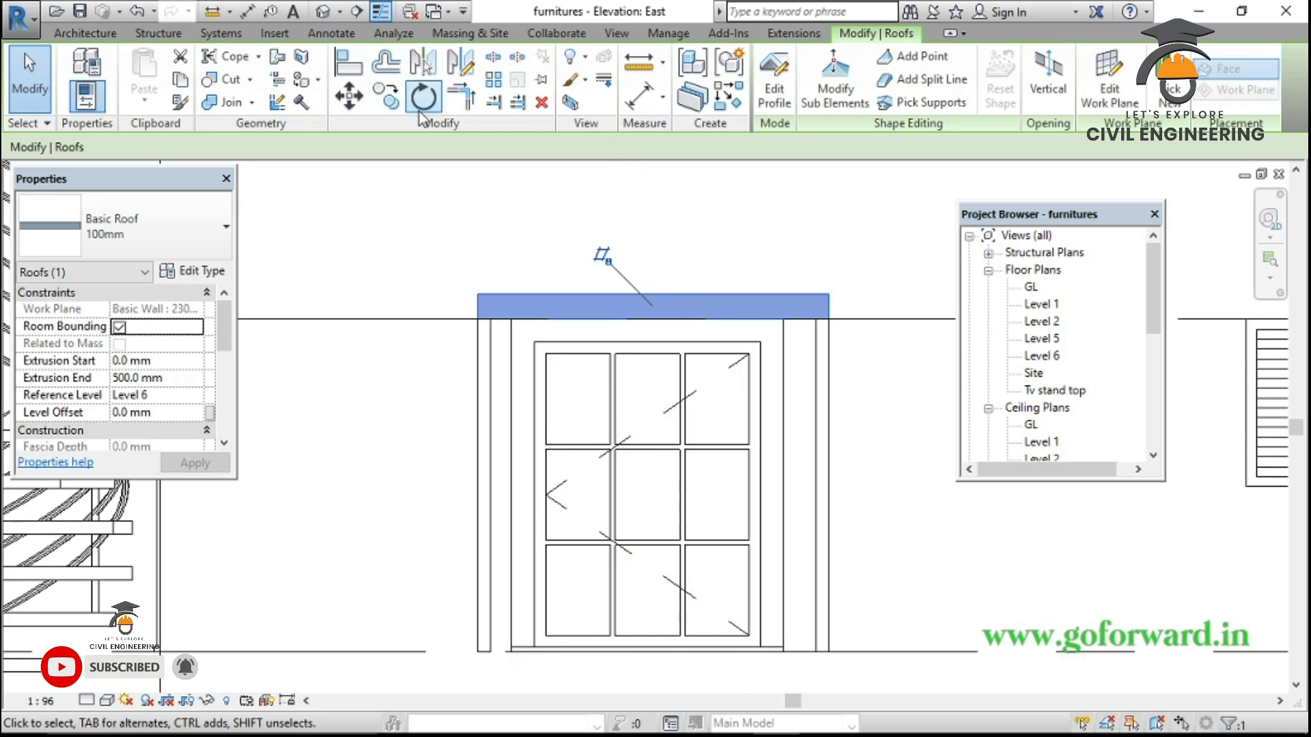
{"action": "left_click", "coordinate": [460, 61]}
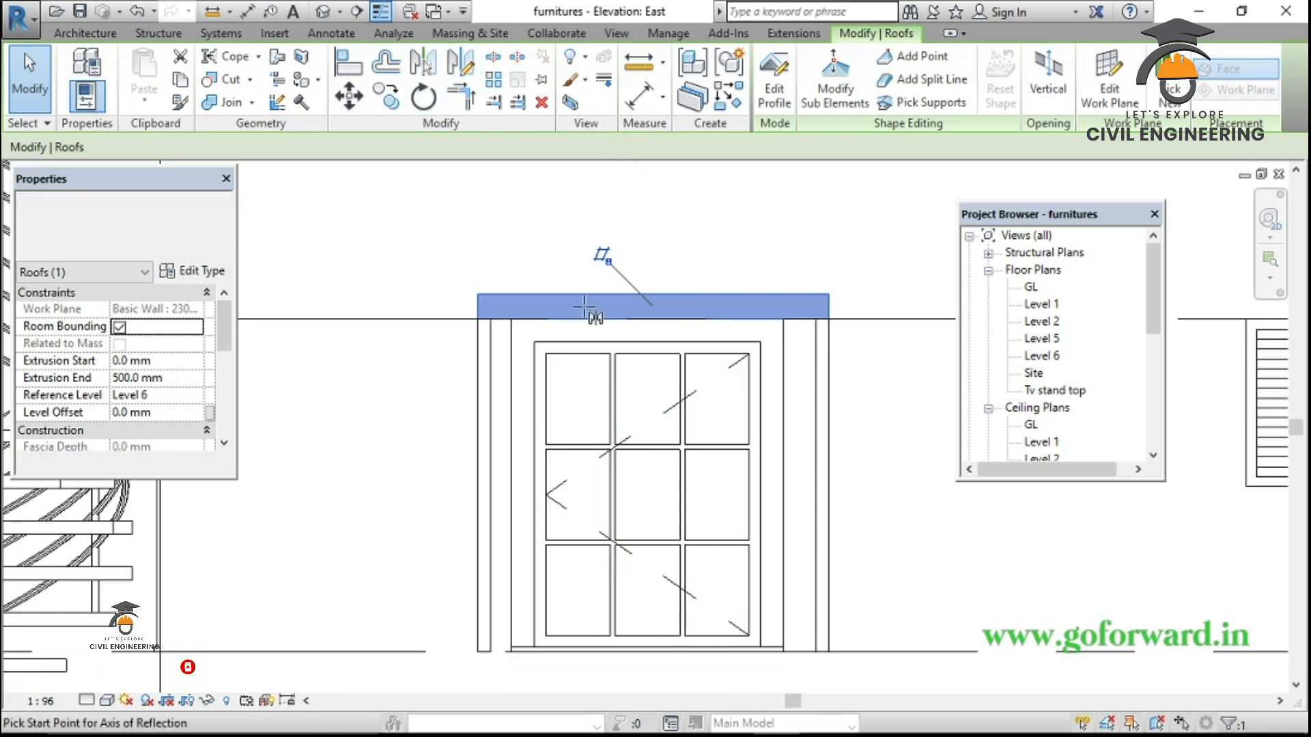
{"action": "left_click", "coordinate": [823, 486]}
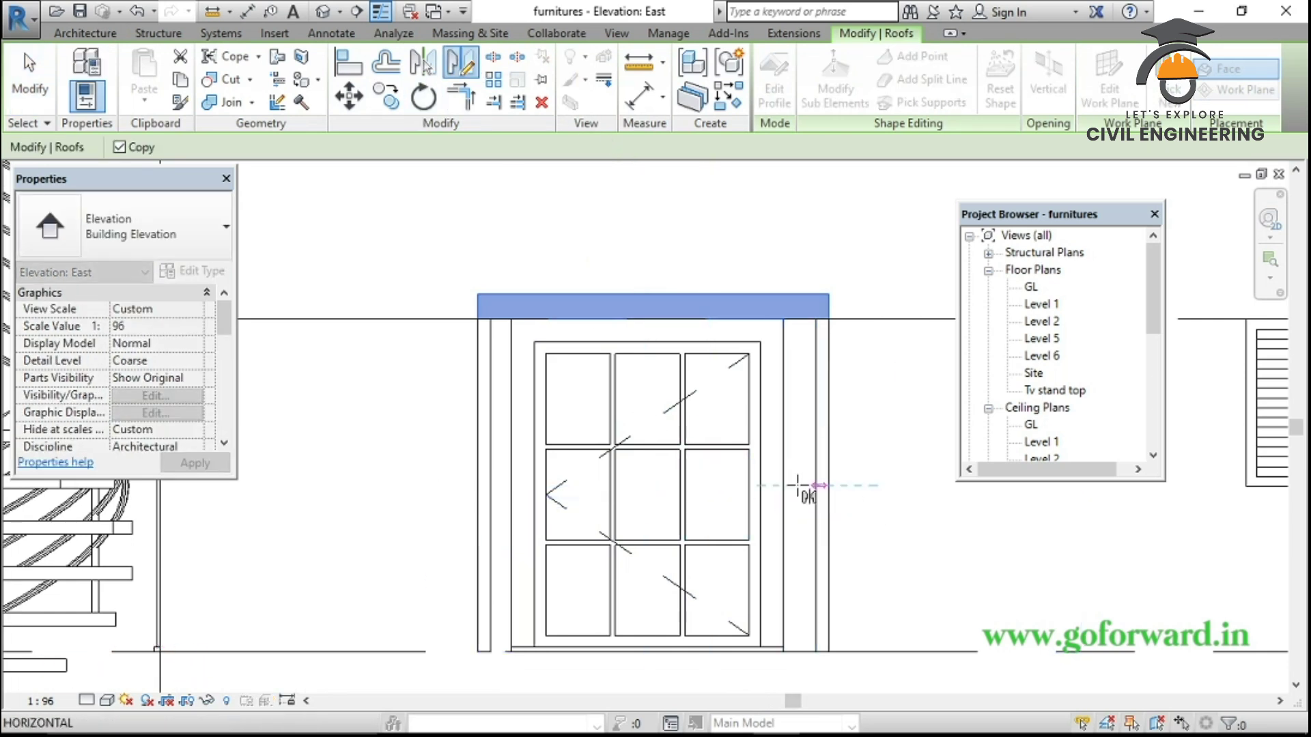
{"action": "left_click", "coordinate": [709, 486]}
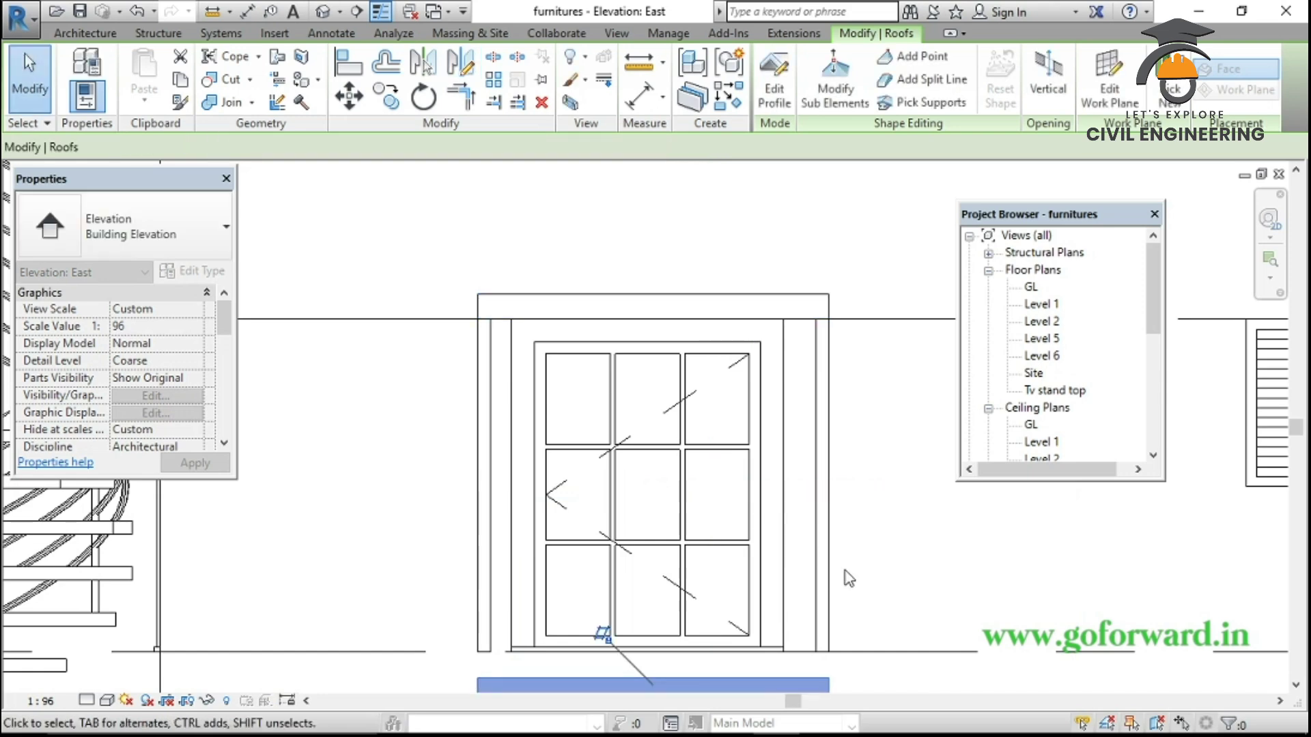
Move the copied slab up from its upper left corner to the bottom outer corner of the left side wall
{"action": "scroll", "coordinate": [846, 571], "scroll_direction": "down", "scroll_amount": 1}
{"action": "scroll", "coordinate": [801, 657], "scroll_direction": "up", "scroll_amount": 2}
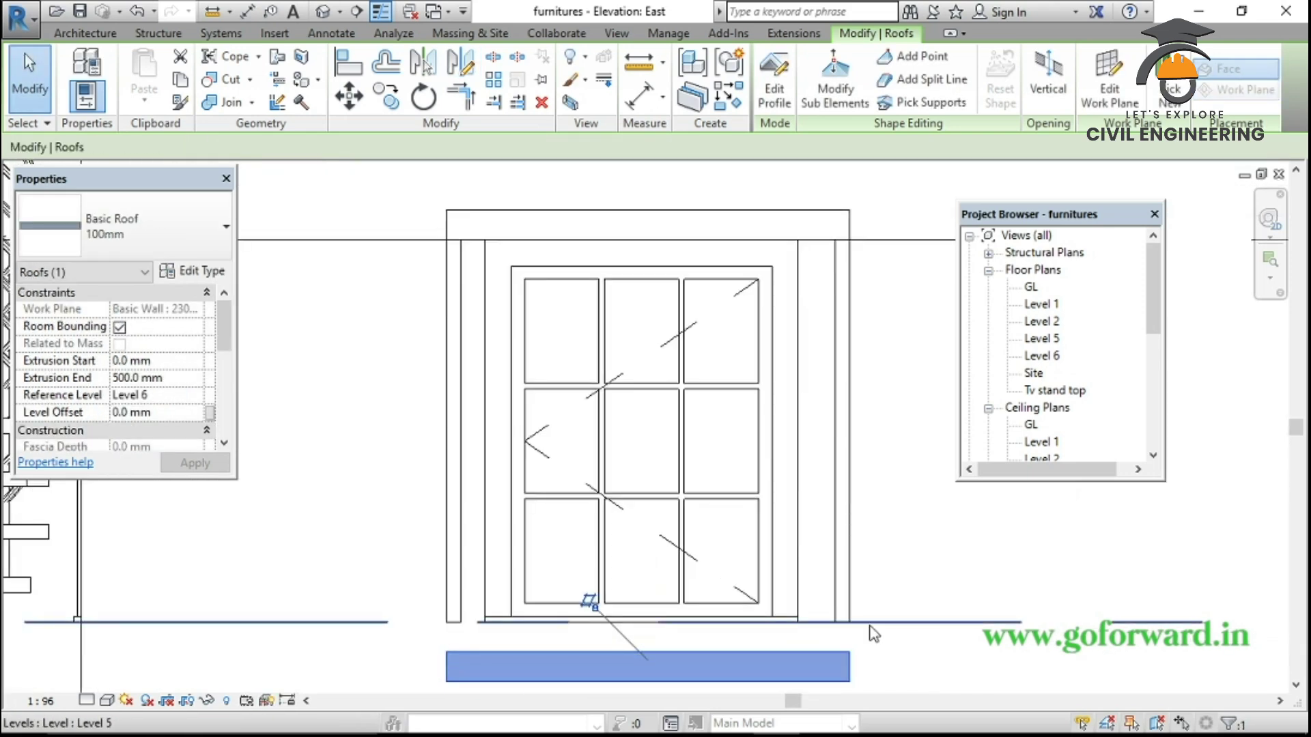
{"action": "middle_click_drag", "start_coordinate": [873, 631], "coordinate": [877, 509]}
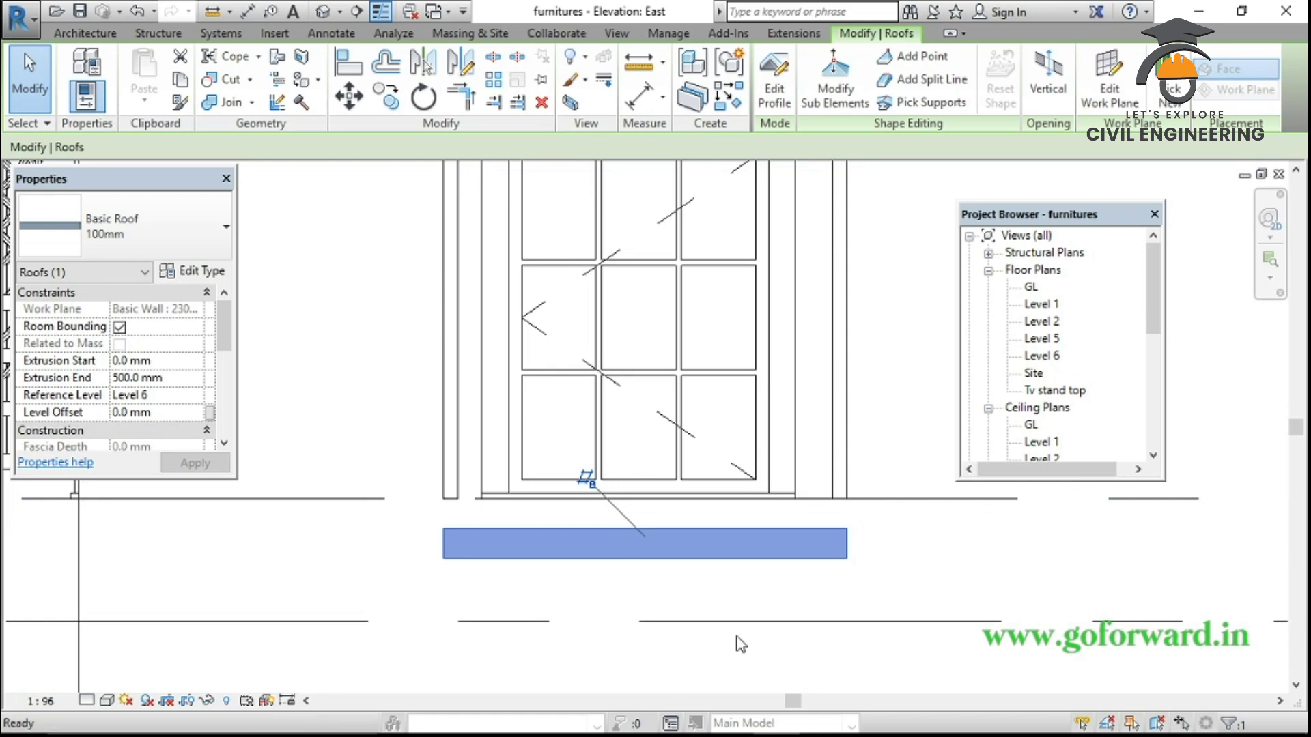
{"action": "left_click", "coordinate": [736, 636]}
{"action": "left_click", "coordinate": [729, 560]}
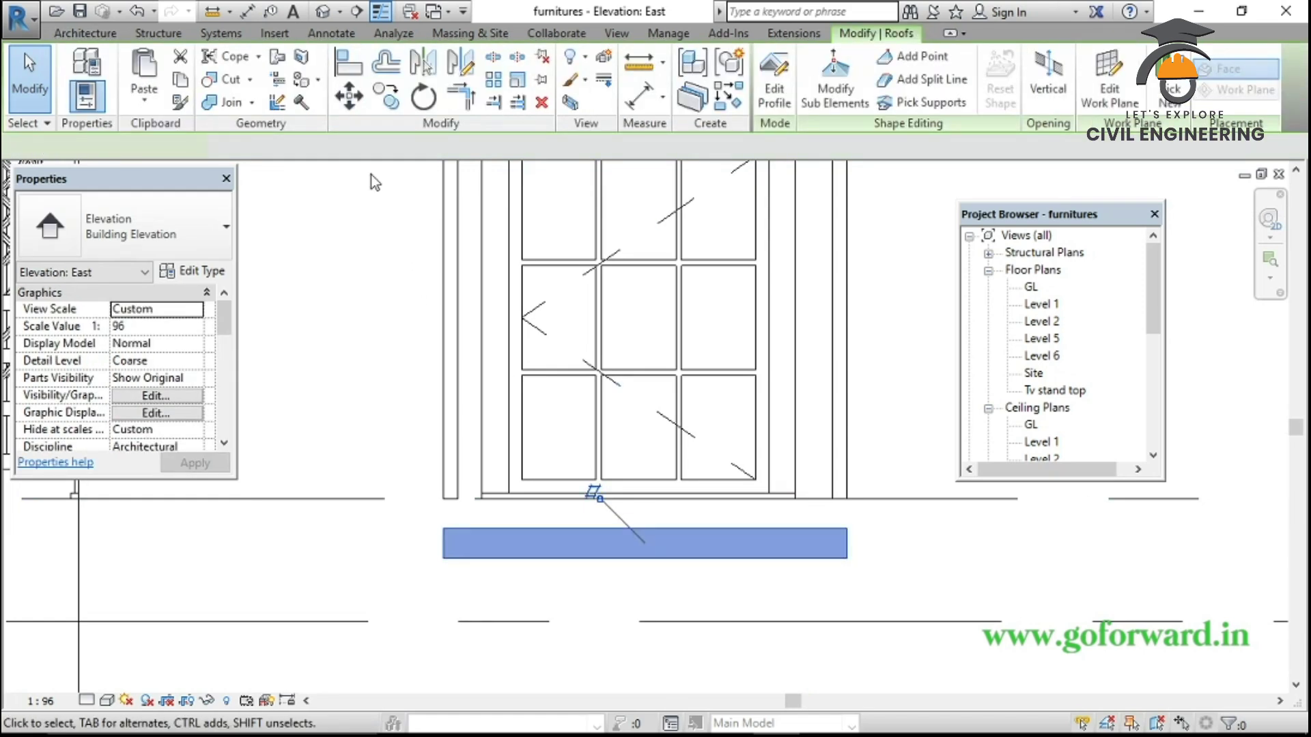
{"action": "key", "text": "m"}
{"action": "key", "text": "v"}
{"action": "scroll", "coordinate": [440, 562], "scroll_direction": "up", "scroll_amount": 1}
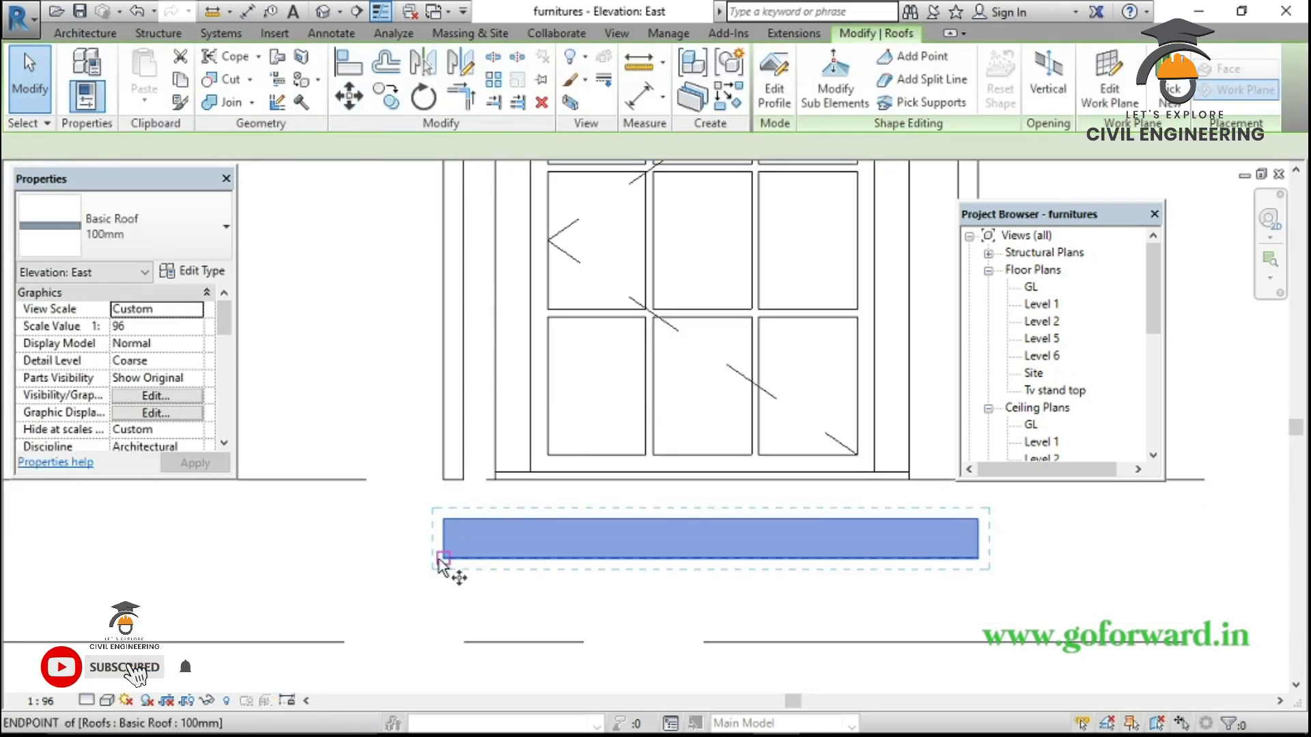
{"action": "scroll", "coordinate": [440, 561], "scroll_direction": "up", "scroll_amount": 1}
{"action": "left_click", "coordinate": [443, 519]}
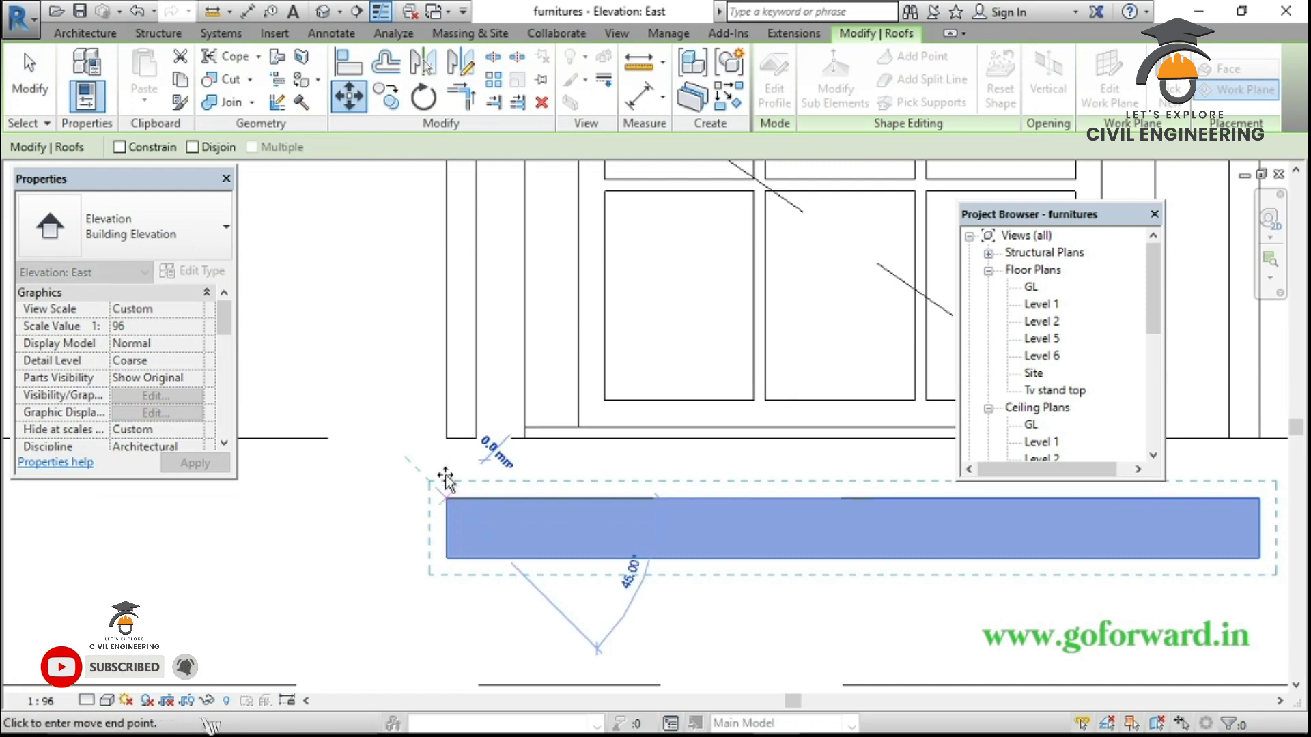
{"action": "left_click", "coordinate": [448, 440]}
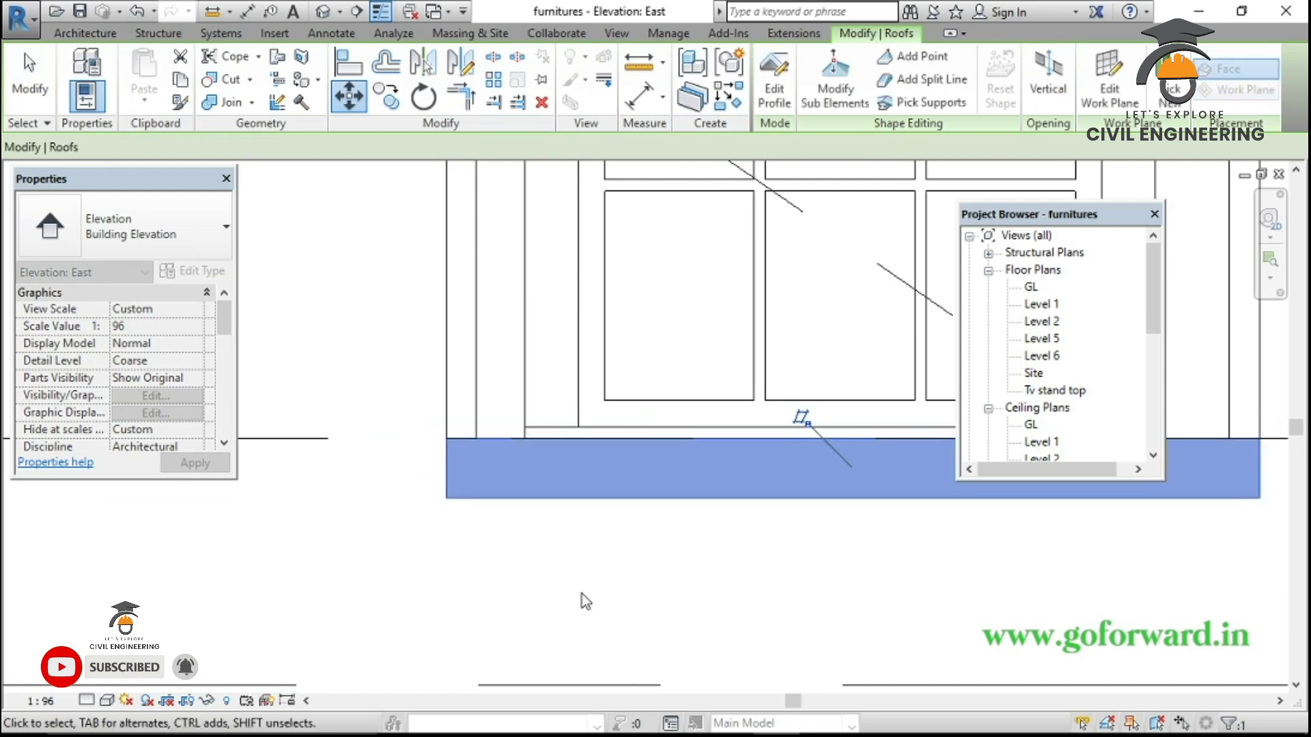
{"action": "left_click", "coordinate": [585, 598]}
Open the 3D view and select the left 50mm side wall of the sunshade to inspect it
{"action": "scroll", "coordinate": [718, 569], "scroll_direction": "down", "scroll_amount": 7}
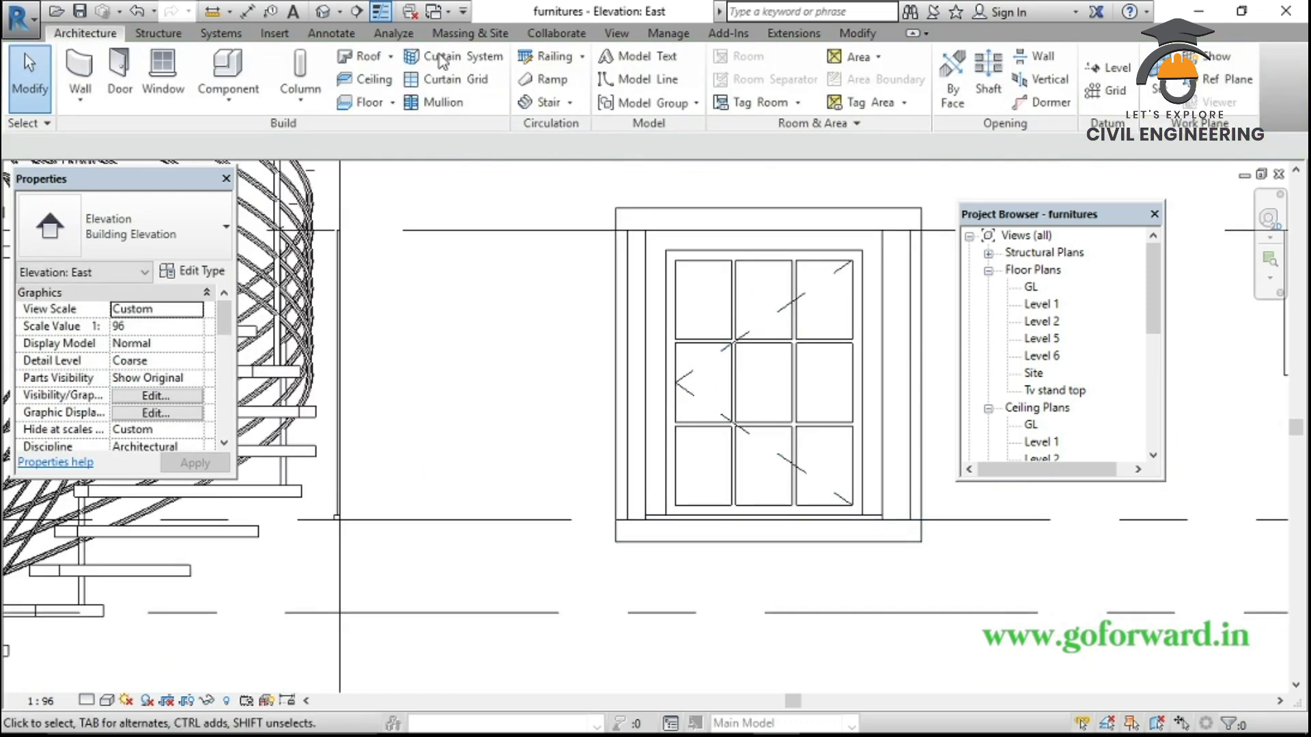
{"action": "left_click", "coordinate": [334, 11]}
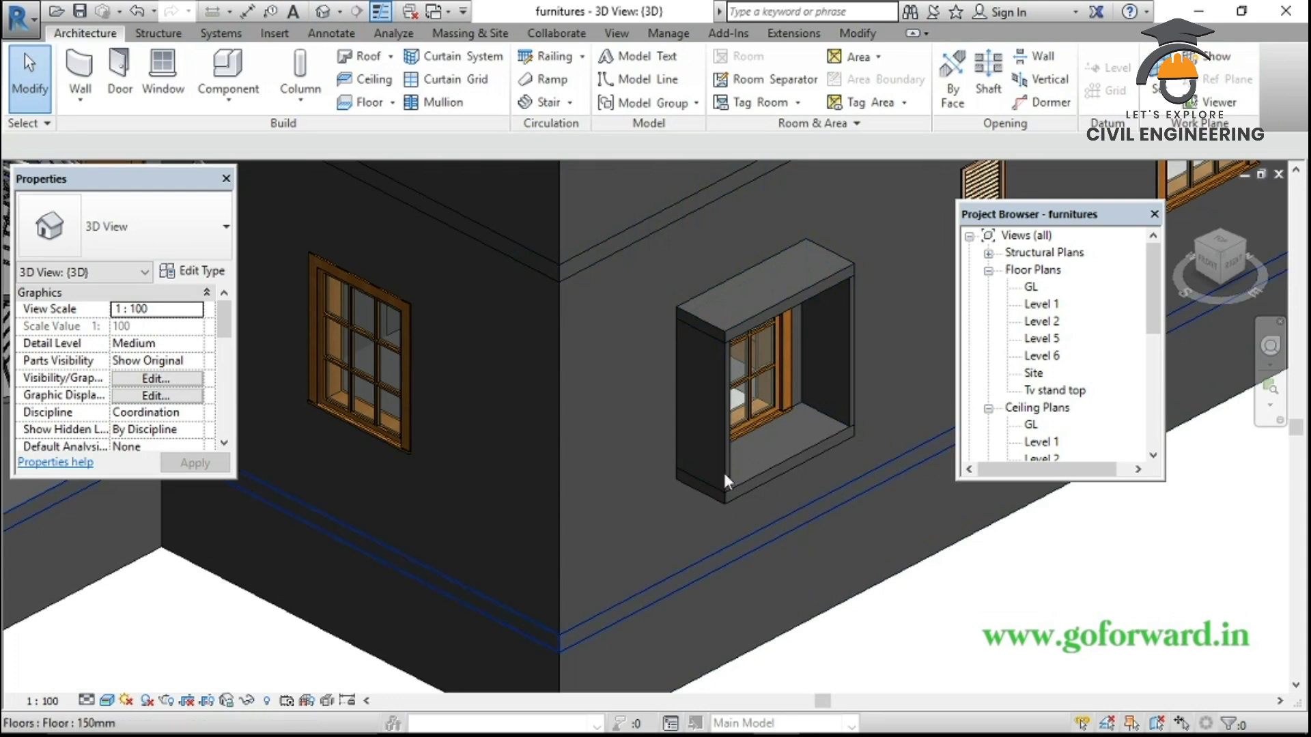
{"action": "left_click", "coordinate": [721, 449]}
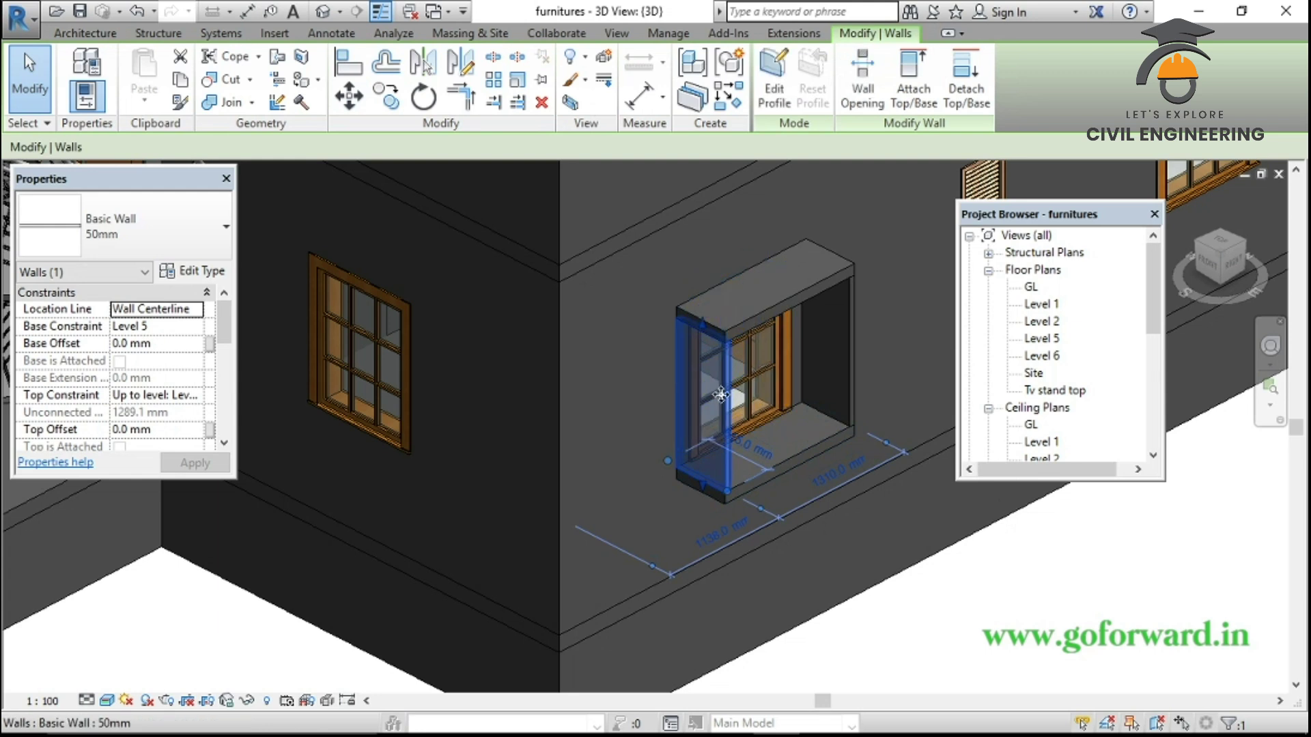
Open the South elevation and start editing the profile of the 50mm side wall
{"action": "left_click_drag", "start_coordinate": [1157, 331], "coordinate": [1163, 381]}
{"action": "left_click", "coordinate": [1035, 457]}
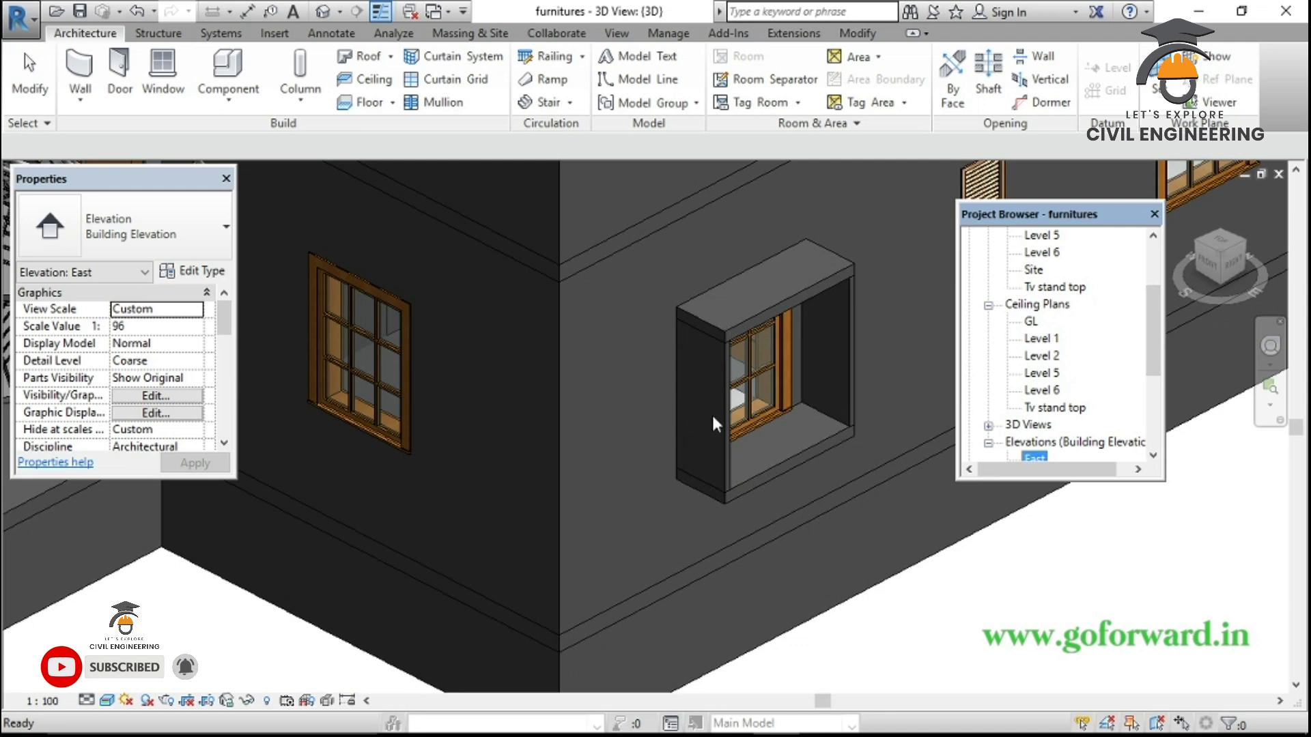
{"action": "left_click_drag", "start_coordinate": [1158, 350], "coordinate": [1160, 390]}
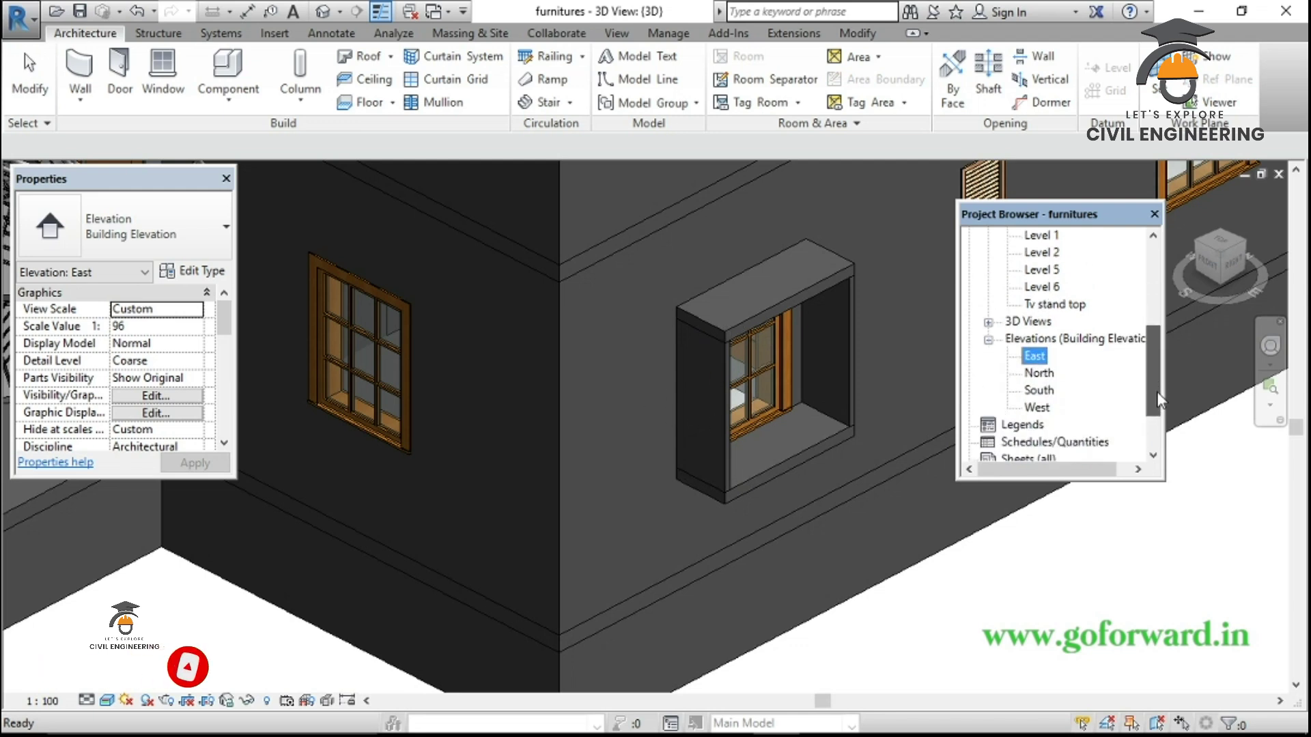
{"action": "double_click", "coordinate": [1039, 390]}
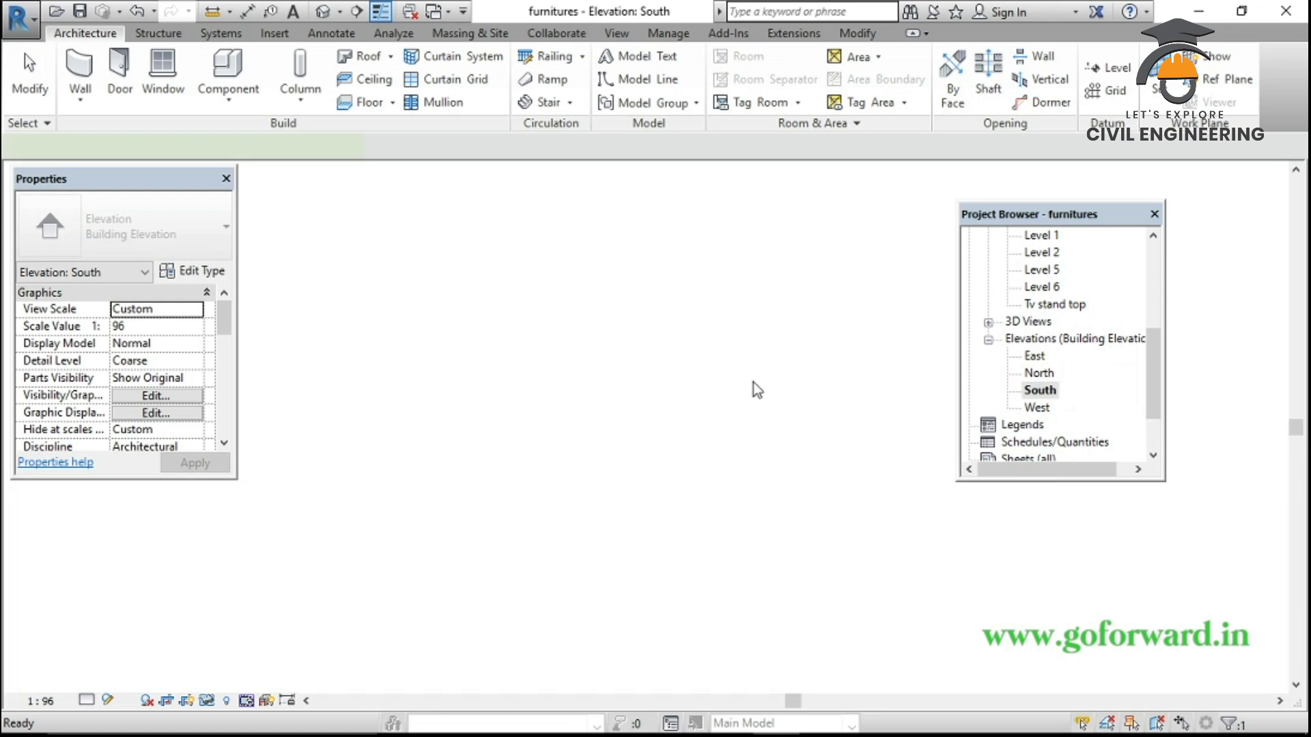
{"action": "scroll", "coordinate": [419, 355], "scroll_direction": "up", "scroll_amount": 8}
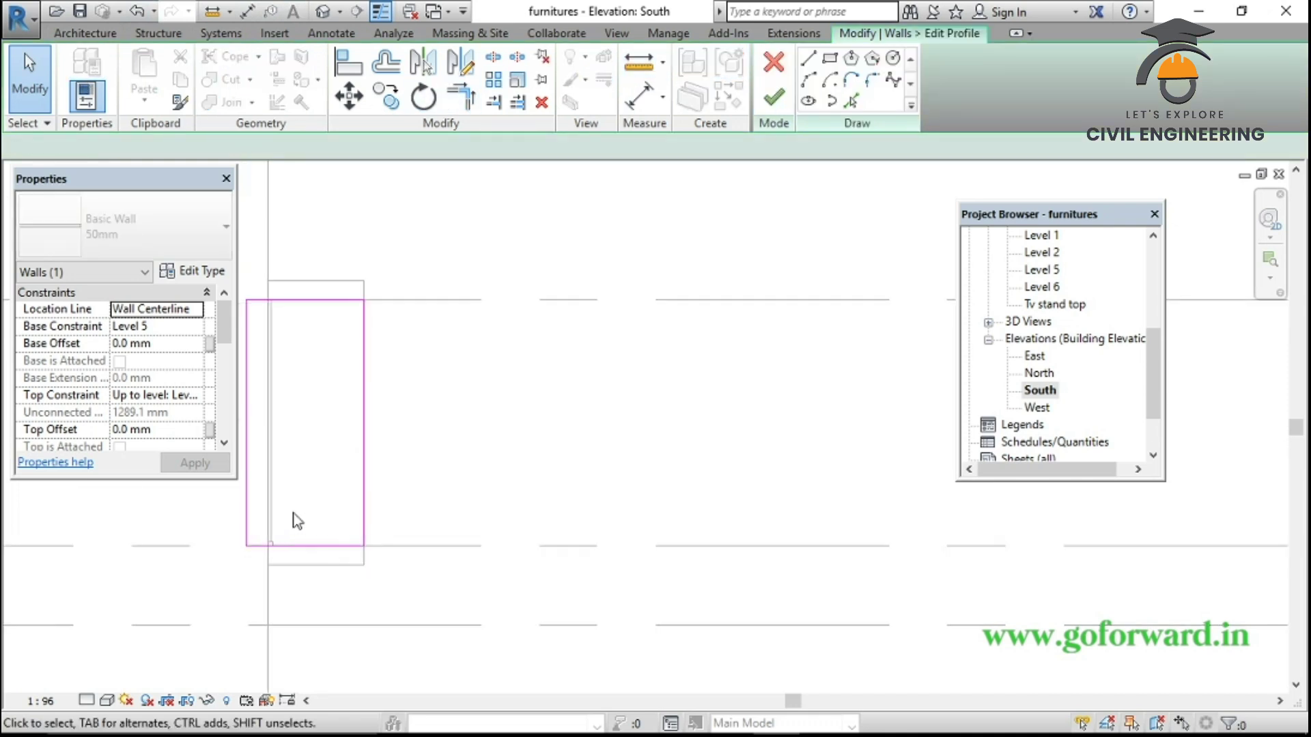
Delete the bottom and outer vertical lines of the side wall's profile sketch
{"action": "left_click", "coordinate": [315, 546]}
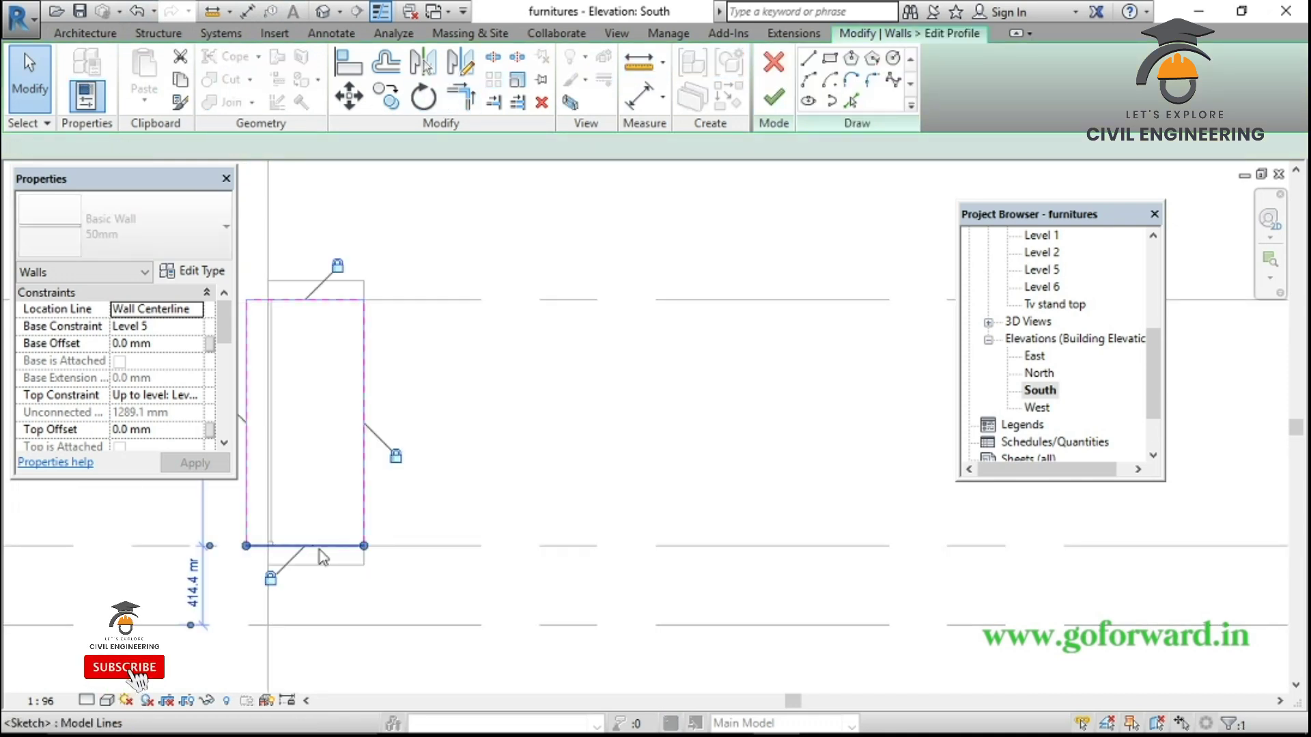
{"action": "left_click", "coordinate": [364, 453]}
{"action": "key", "text": "Delete"}
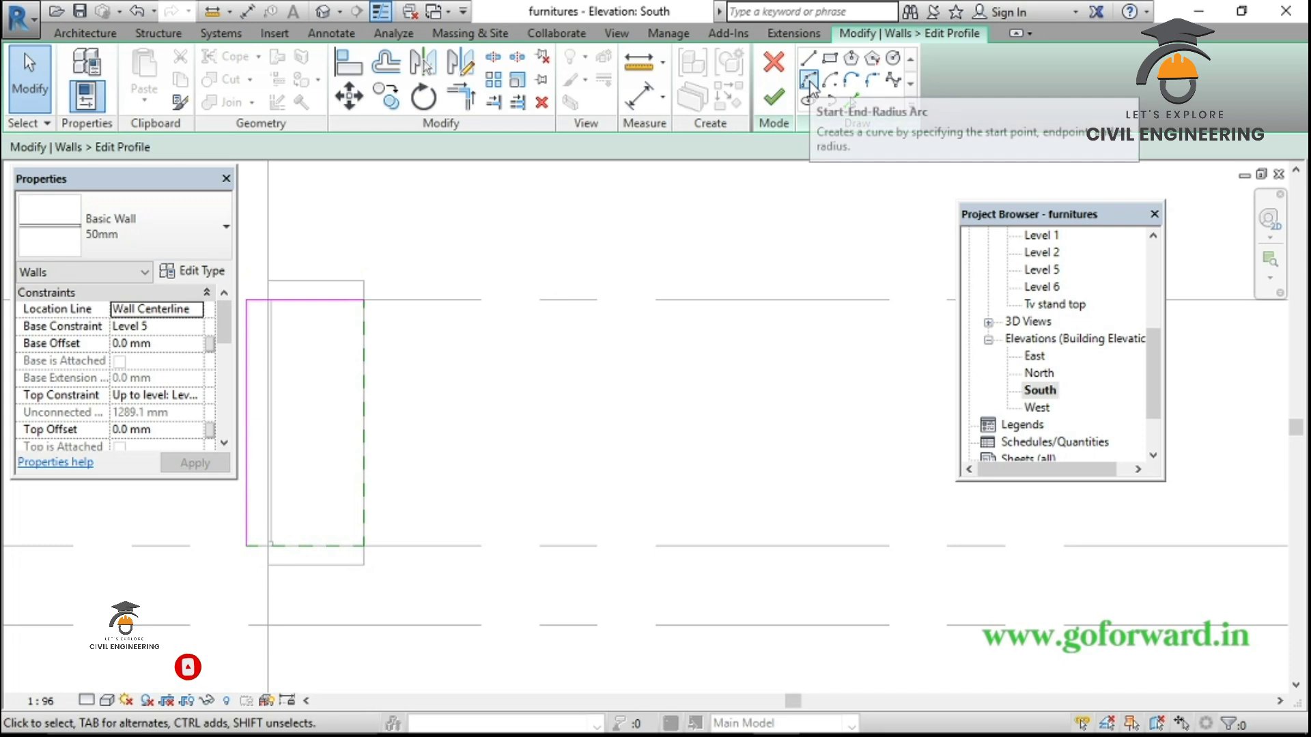
Close the profile with an outward-bulging Start-End-Radius arc from the upper outer corner to the lower inner corner, and finish the profile edit
{"action": "left_click", "coordinate": [809, 81]}
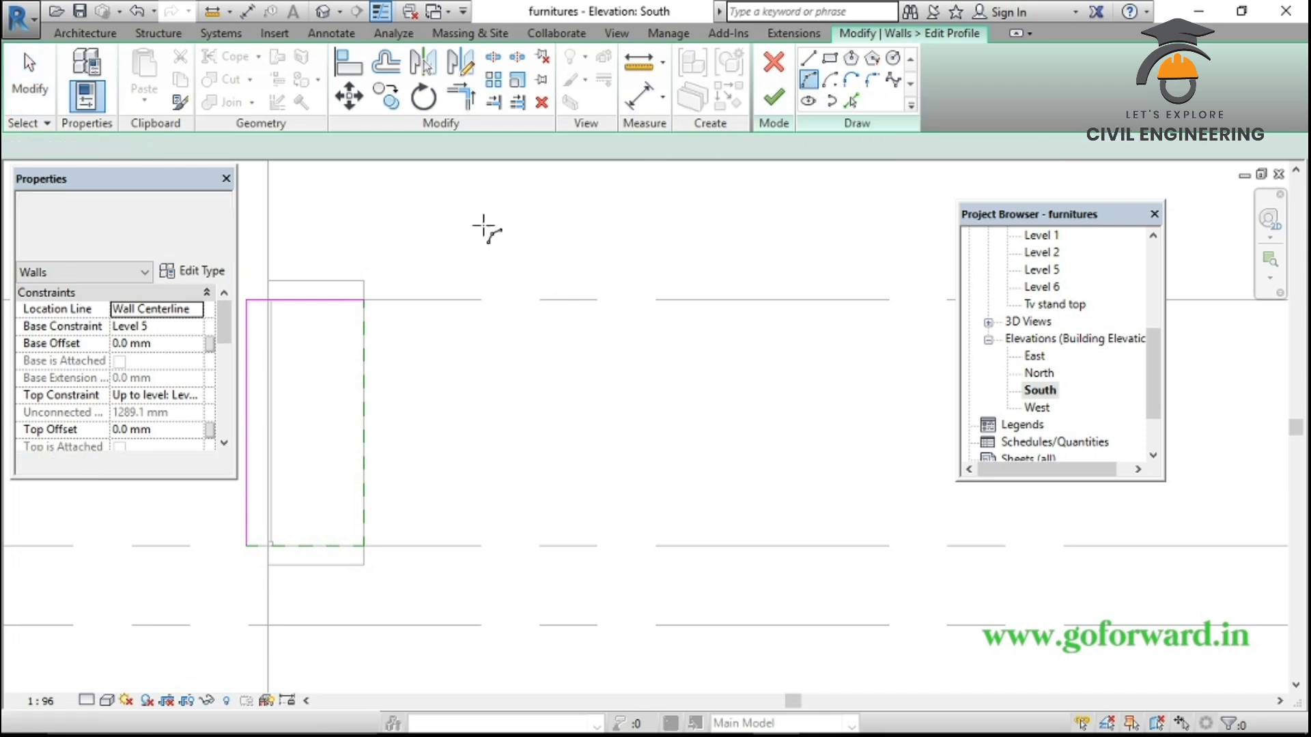
{"action": "left_click", "coordinate": [364, 300]}
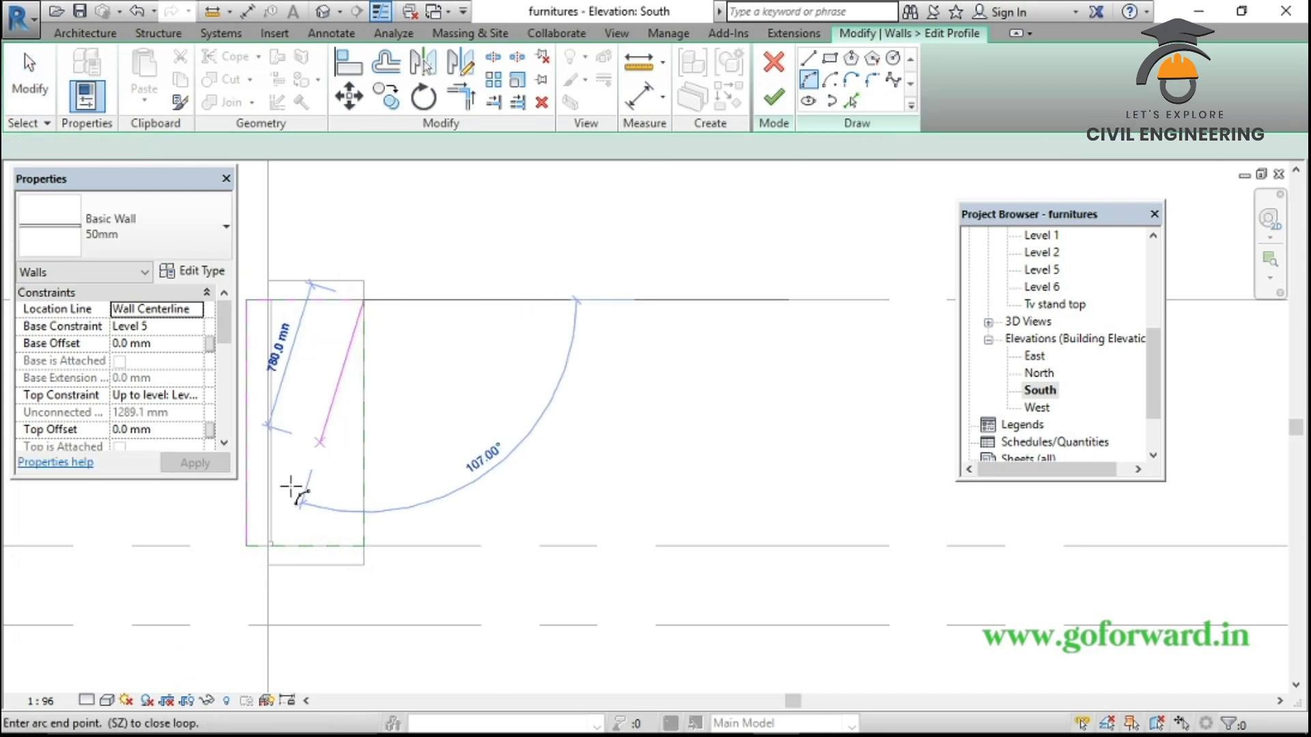
{"action": "left_click", "coordinate": [247, 546]}
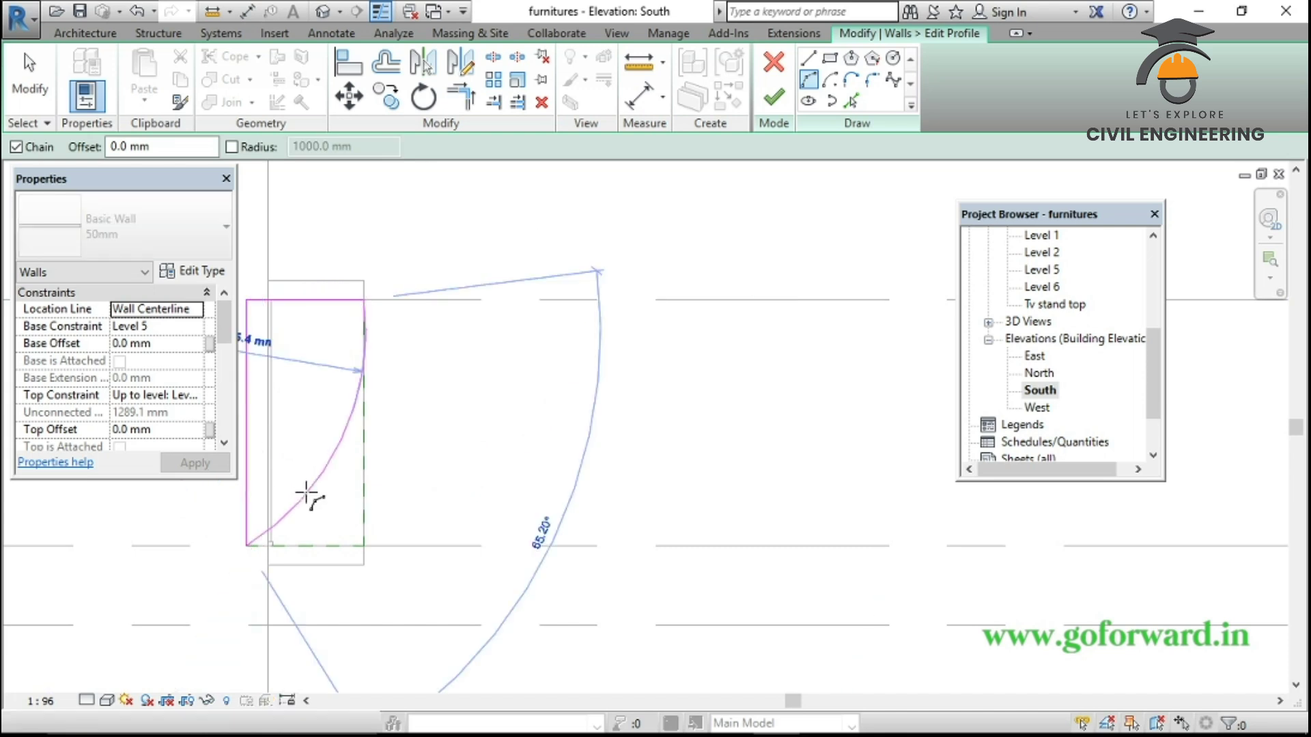
{"action": "left_click", "coordinate": [325, 415]}
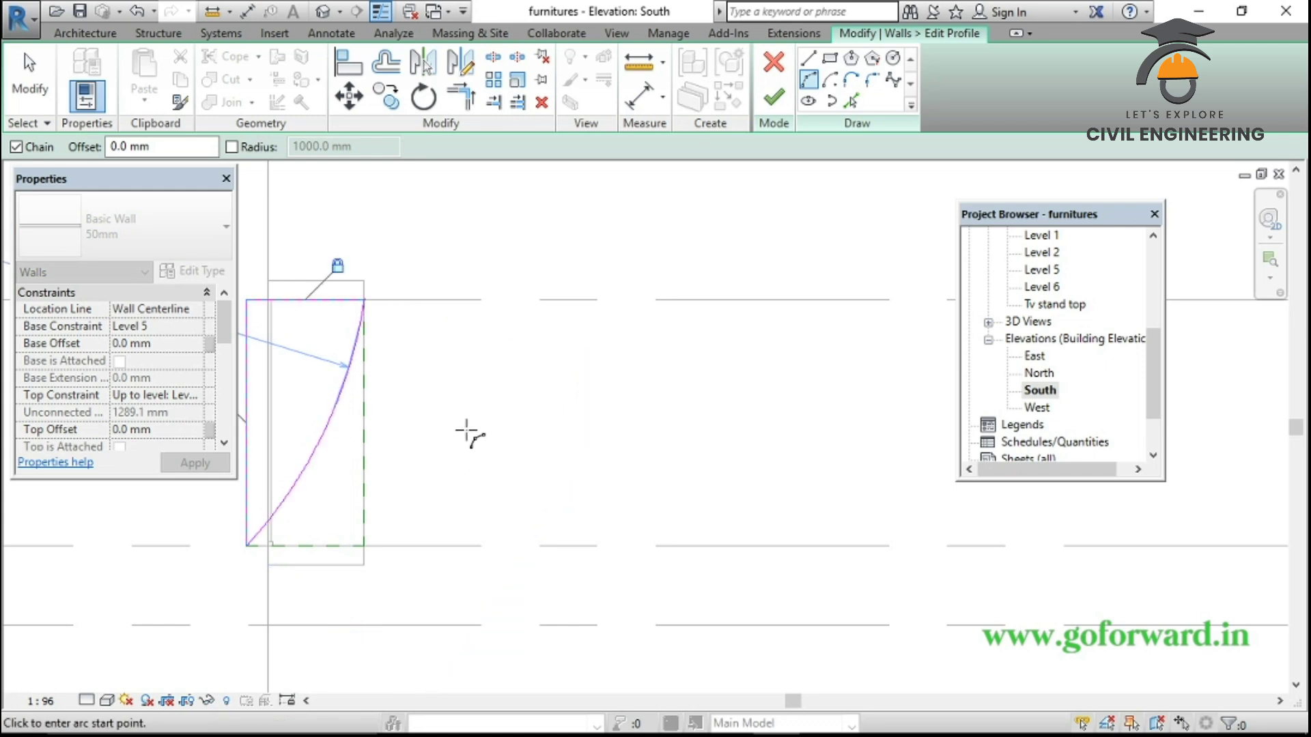
{"action": "left_click", "coordinate": [774, 97]}
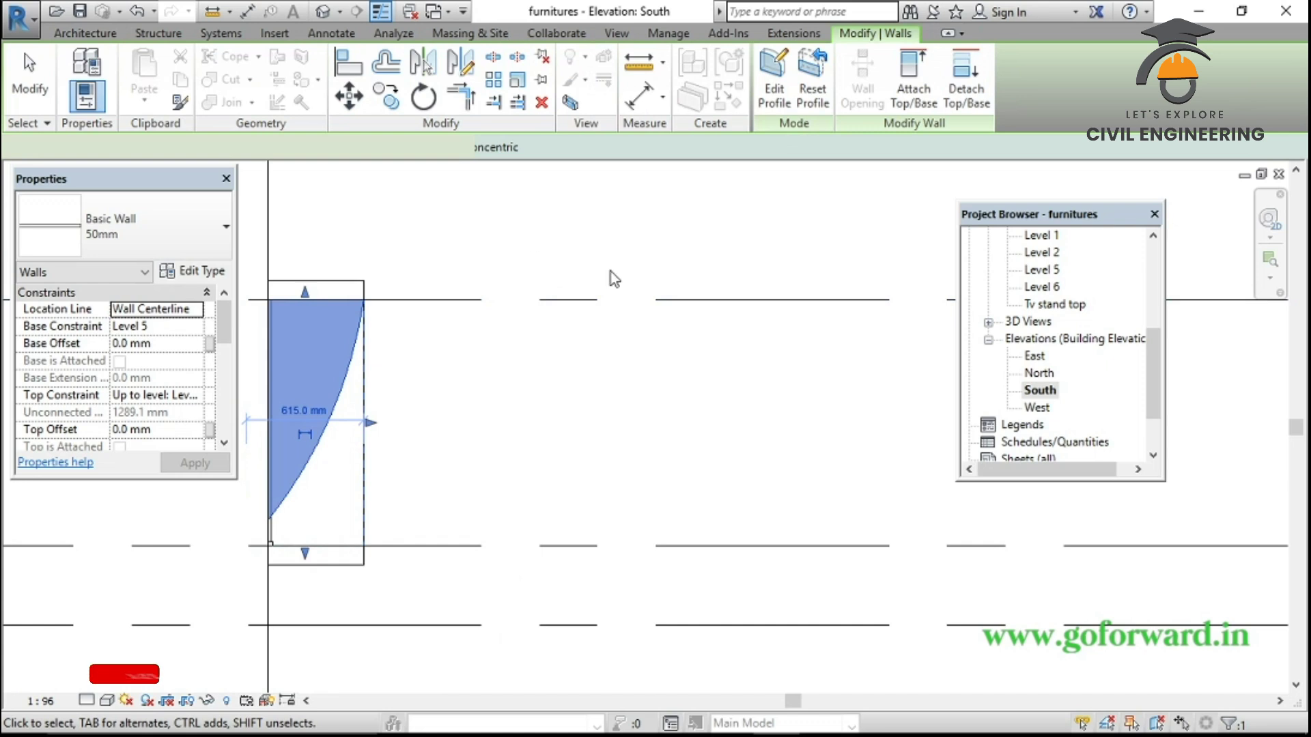
Open the 3D view and examine the window sunshade's slabs and side walls from several angles
{"action": "scroll", "coordinate": [230, 555], "scroll_direction": "up", "scroll_amount": 3}
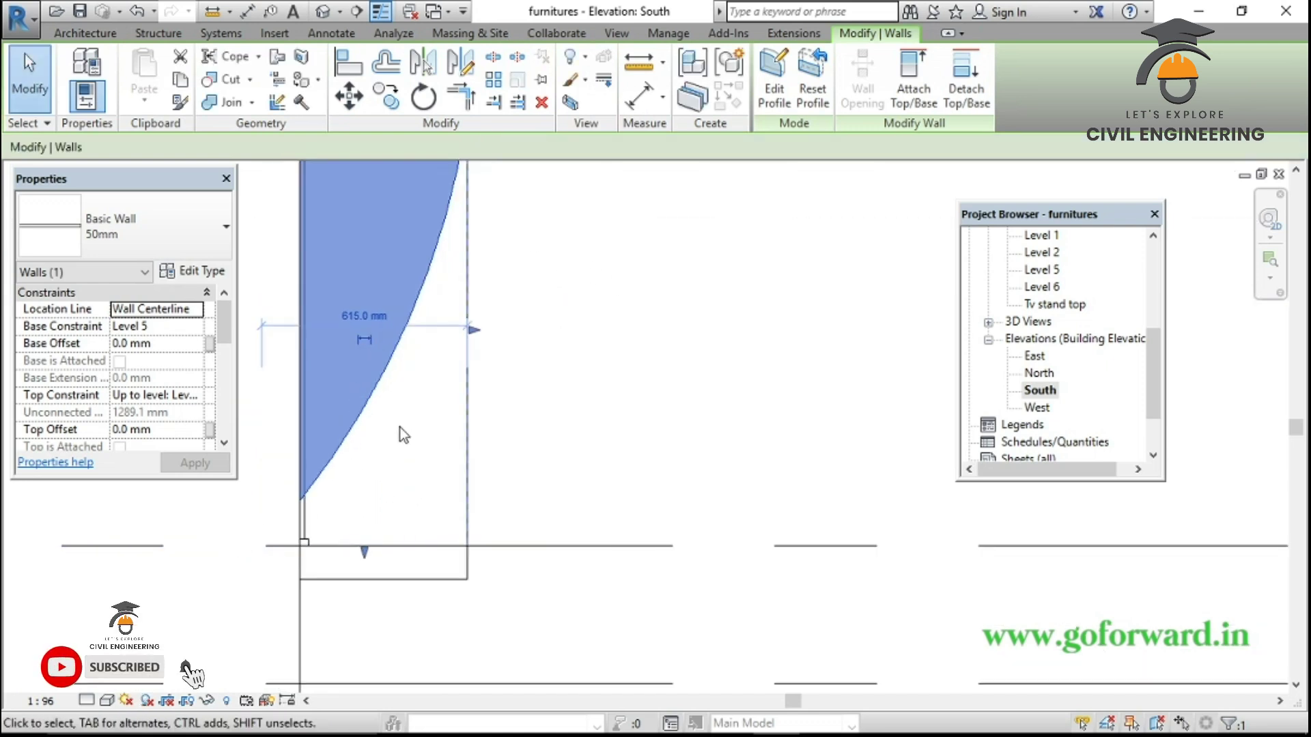
{"action": "scroll", "coordinate": [400, 427], "scroll_direction": "down", "scroll_amount": 2}
{"action": "left_click", "coordinate": [323, 12]}
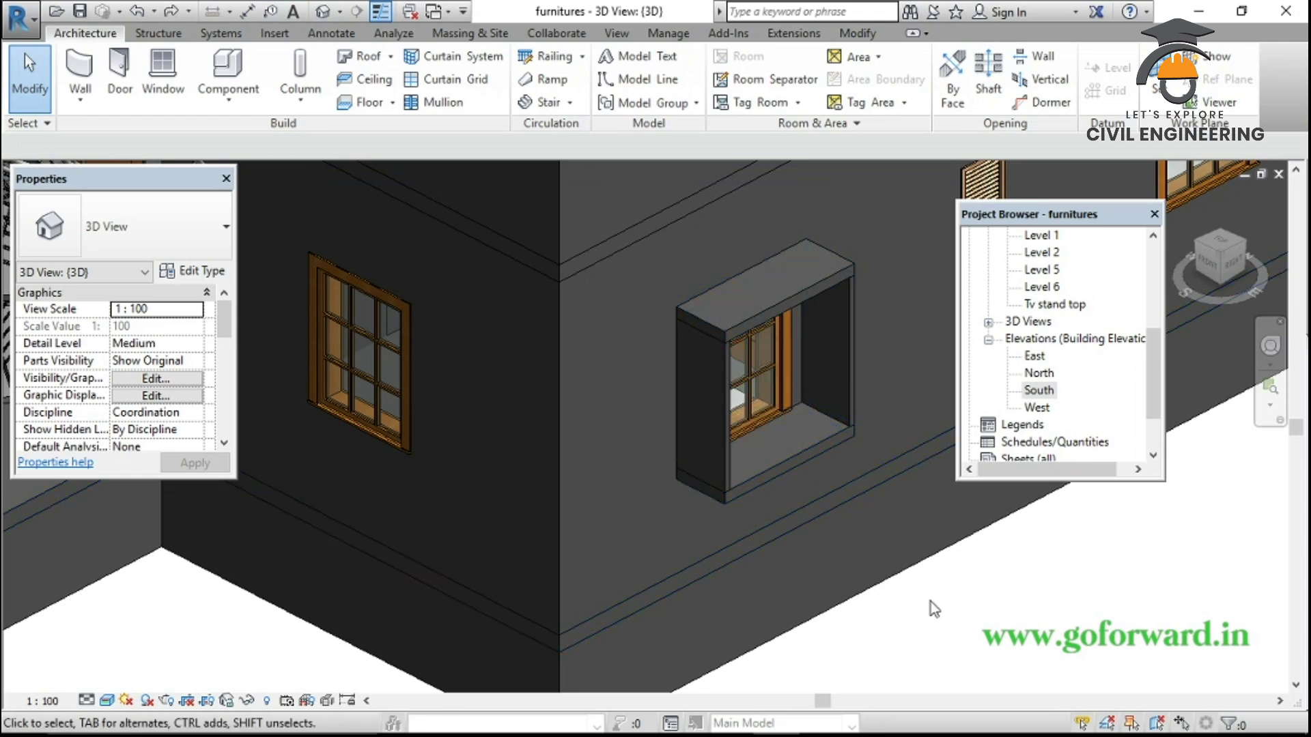
{"action": "scroll", "coordinate": [949, 599], "scroll_direction": "down", "scroll_amount": 3}
{"action": "middle_click_drag", "start_coordinate": [957, 597], "coordinate": [819, 620], "text": "shift"}
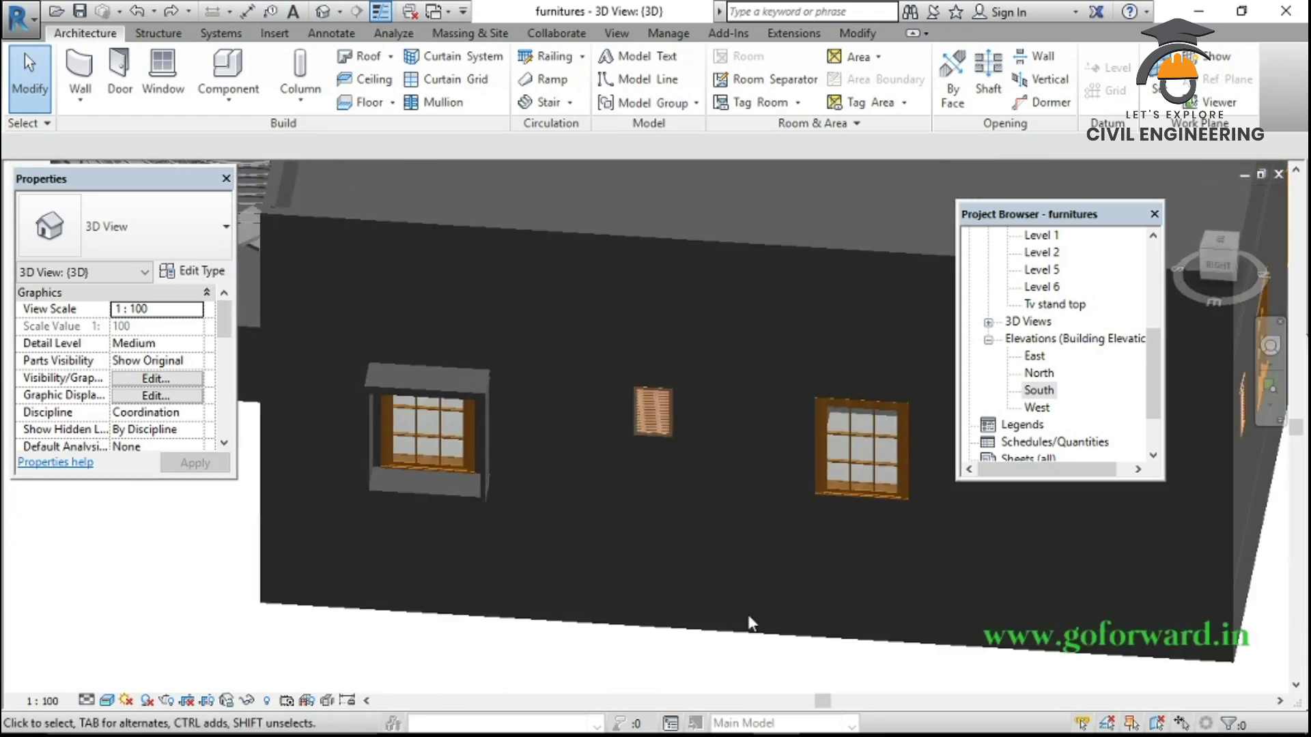
{"action": "middle_click_drag", "start_coordinate": [675, 633], "coordinate": [919, 707], "text": "shift"}
{"action": "middle_click_drag", "start_coordinate": [1014, 646], "coordinate": [785, 641], "text": "shift"}
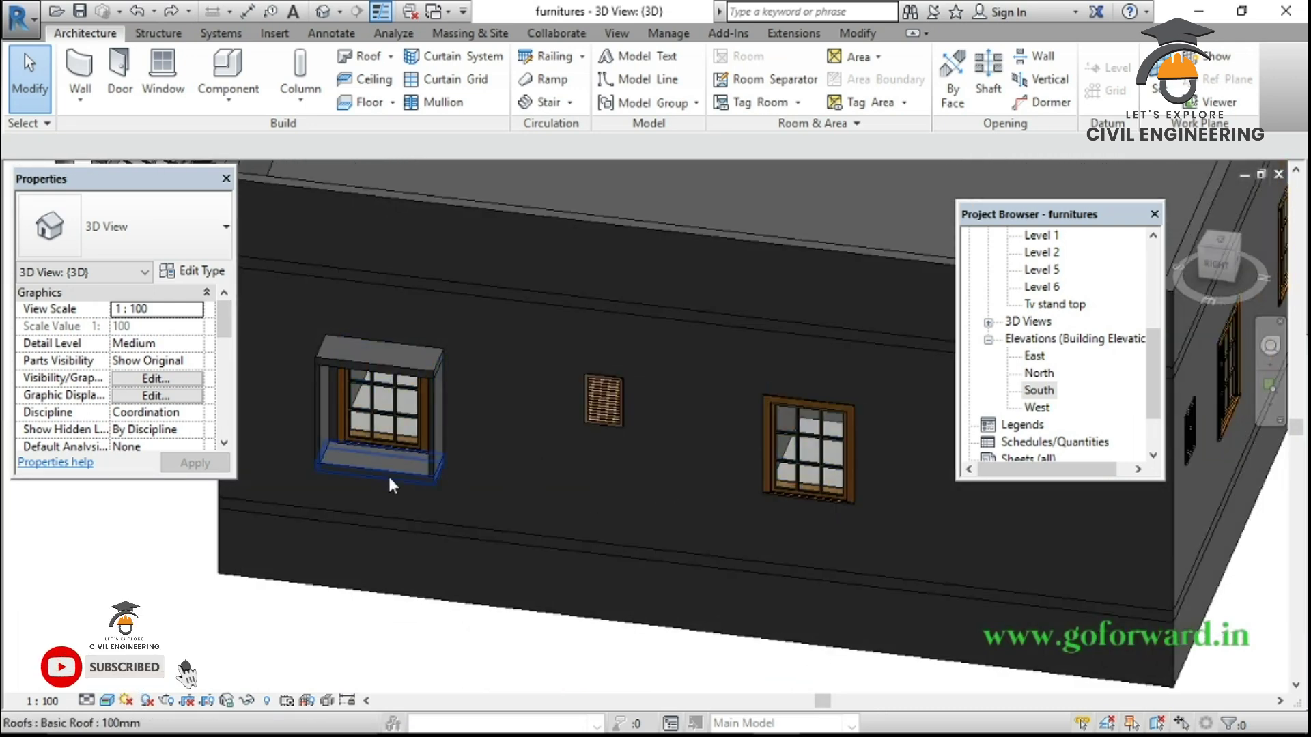
{"action": "scroll", "coordinate": [388, 477], "scroll_direction": "up", "scroll_amount": 3}
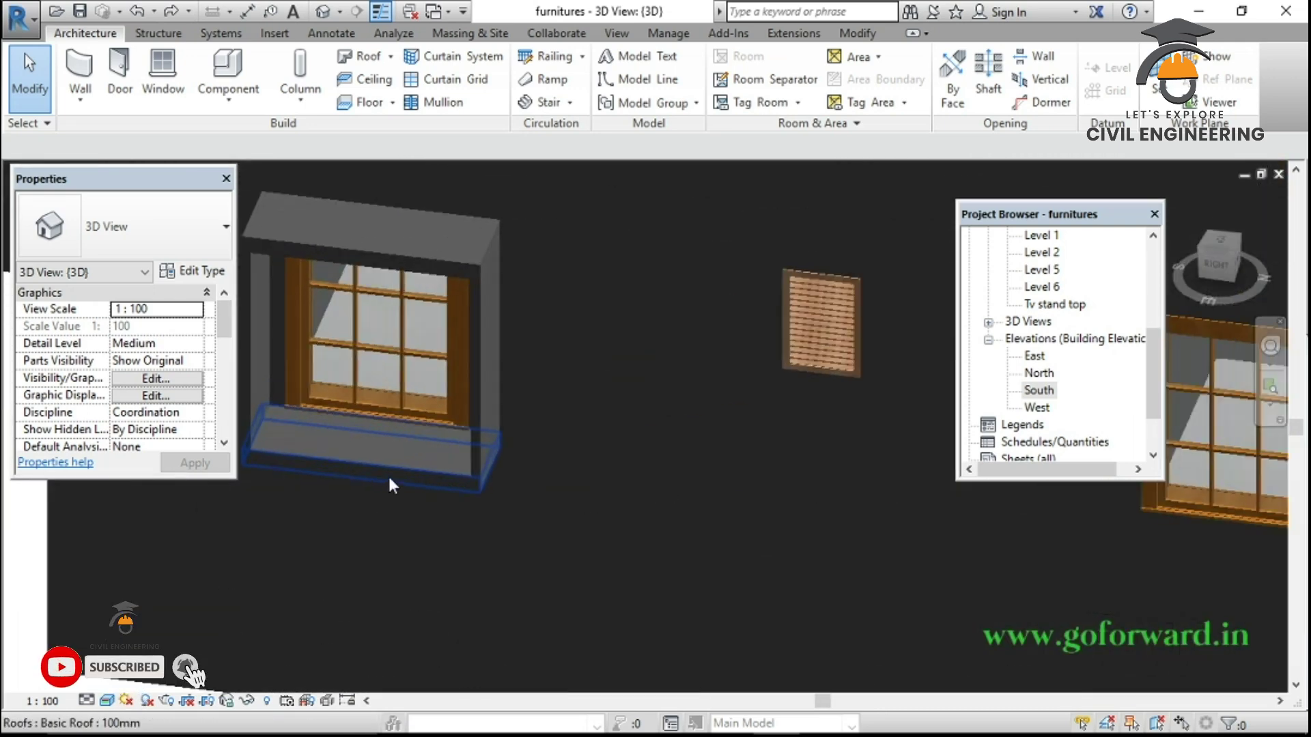
Open the East elevation and select the whole sunshade: the upper slab, both 50mm side walls and the lower slab
{"action": "left_click", "coordinate": [405, 253]}
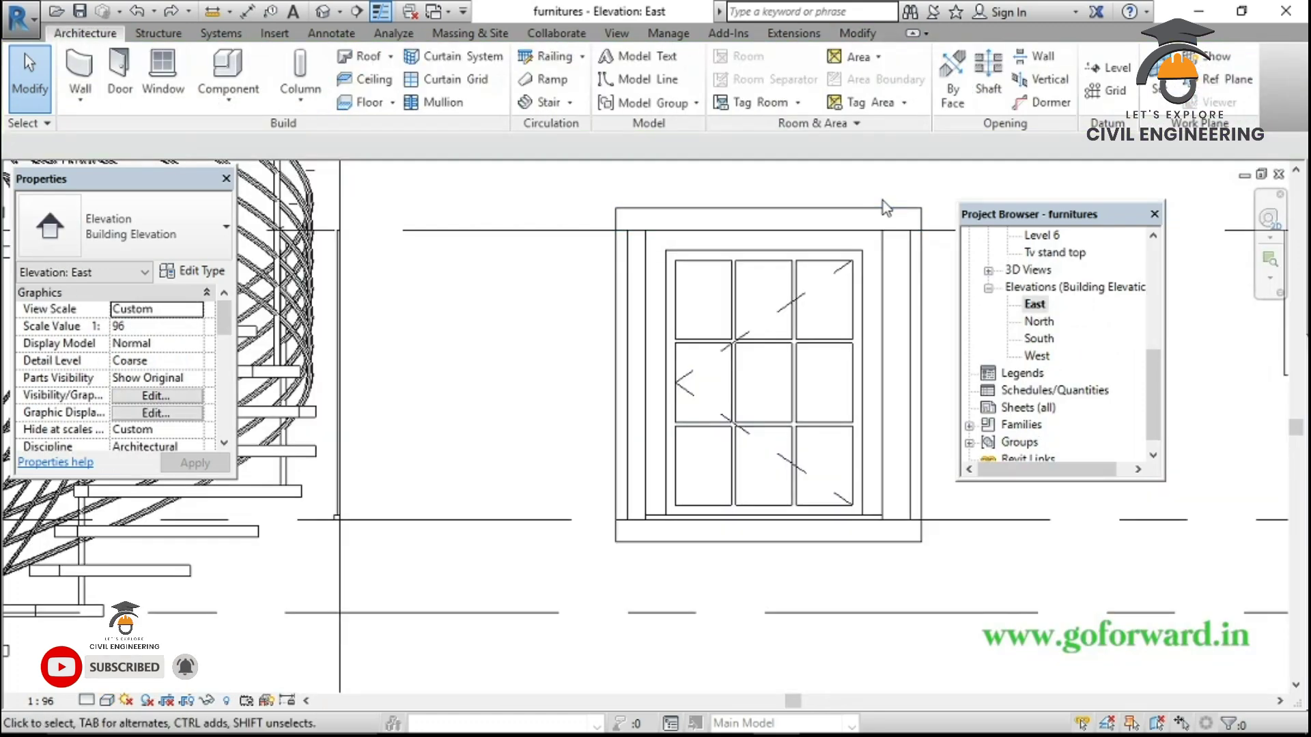
{"action": "left_click", "coordinate": [891, 229]}
{"action": "left_click", "coordinate": [915, 383], "text": "ctrl"}
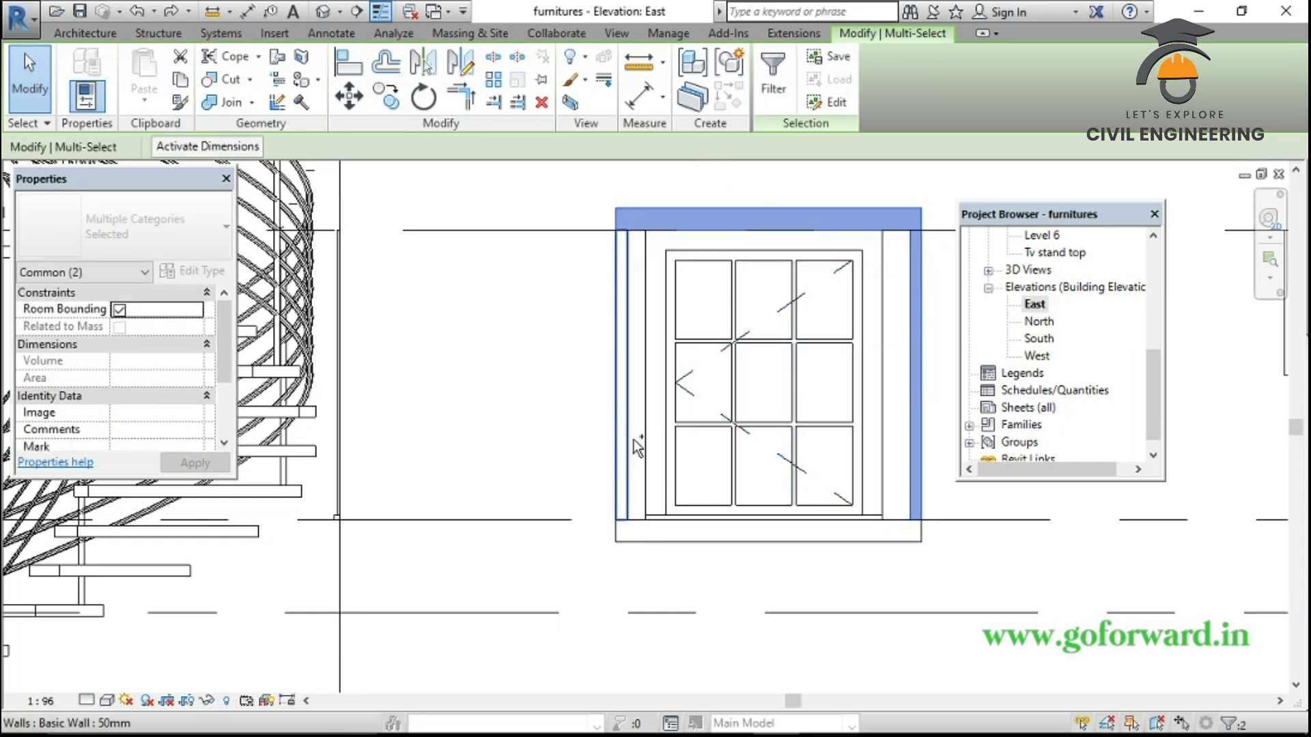
{"action": "left_click", "coordinate": [631, 437], "text": "ctrl"}
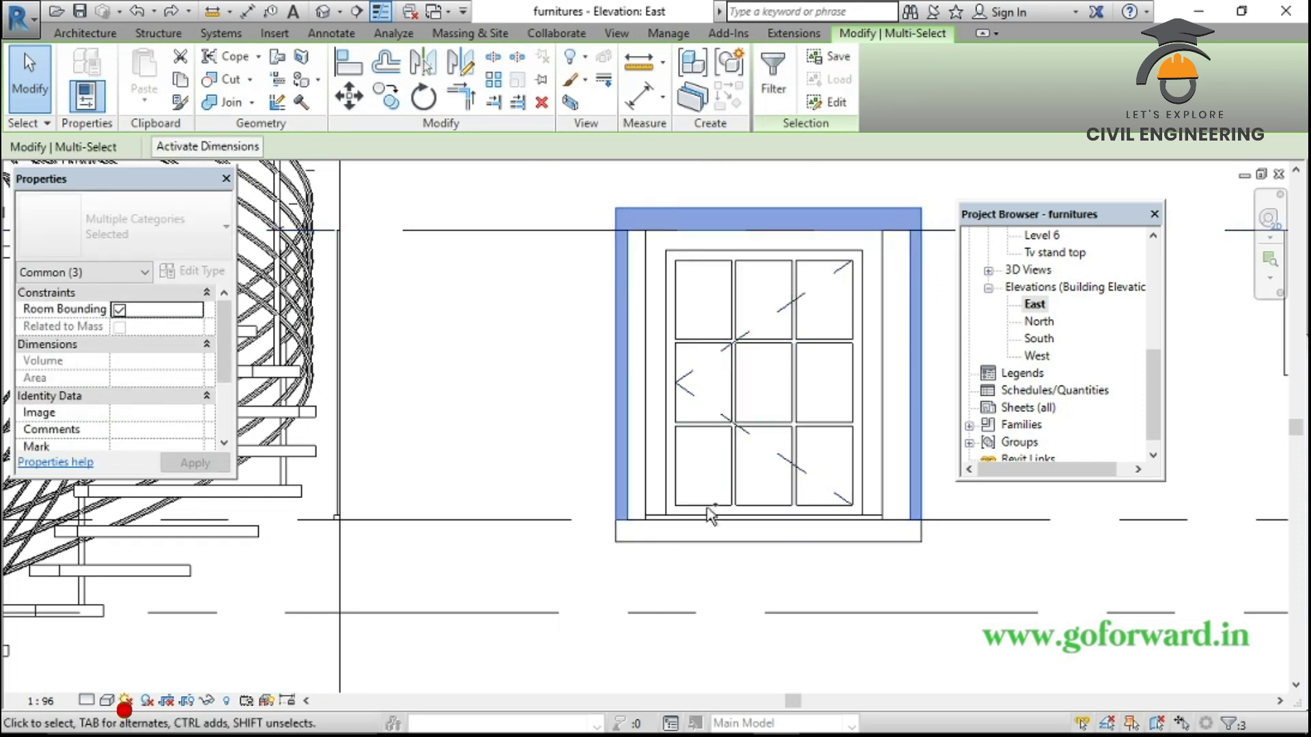
{"action": "left_click", "coordinate": [732, 536], "text": "ctrl"}
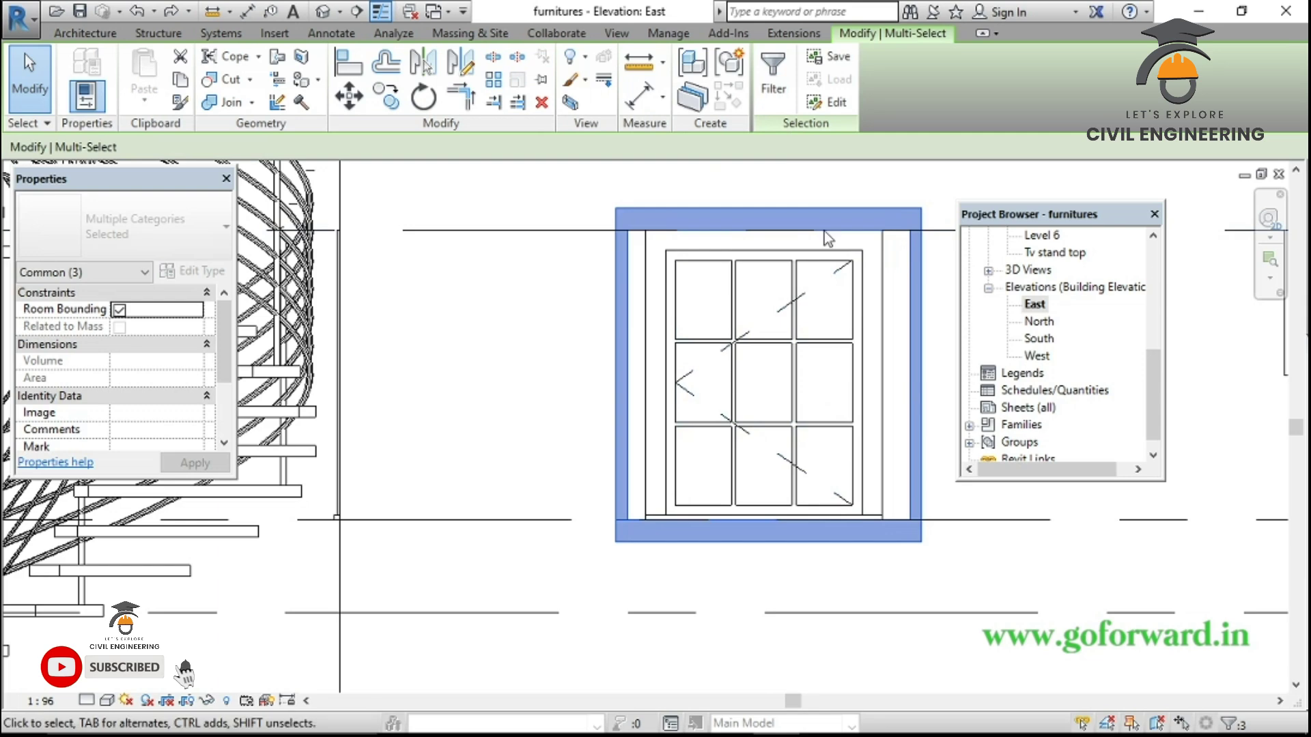
Copy the selected sunshade from its window's lower-left trim corner to the matching corner of the casement window beyond the louvred vent
{"action": "left_click", "coordinate": [386, 95]}
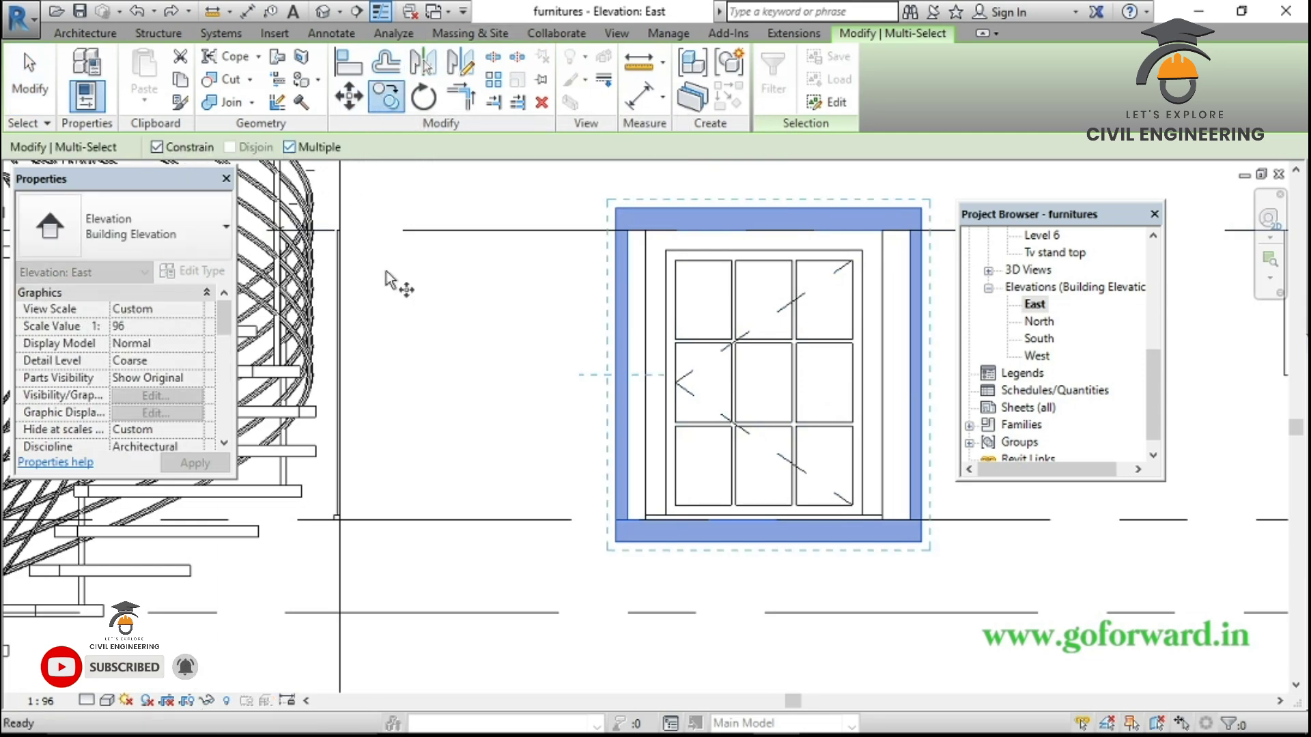
{"action": "scroll", "coordinate": [387, 280], "scroll_direction": "down", "scroll_amount": 4}
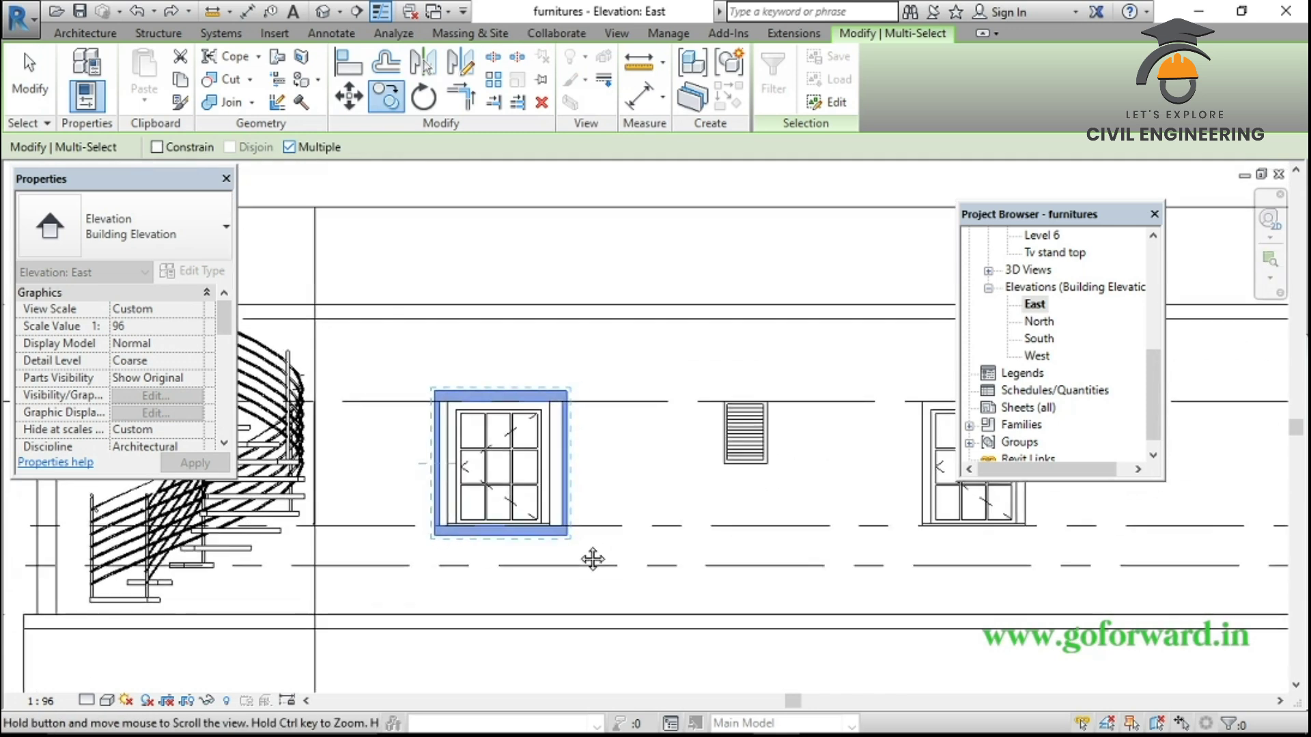
{"action": "middle_click_drag", "start_coordinate": [592, 560], "coordinate": [578, 565]}
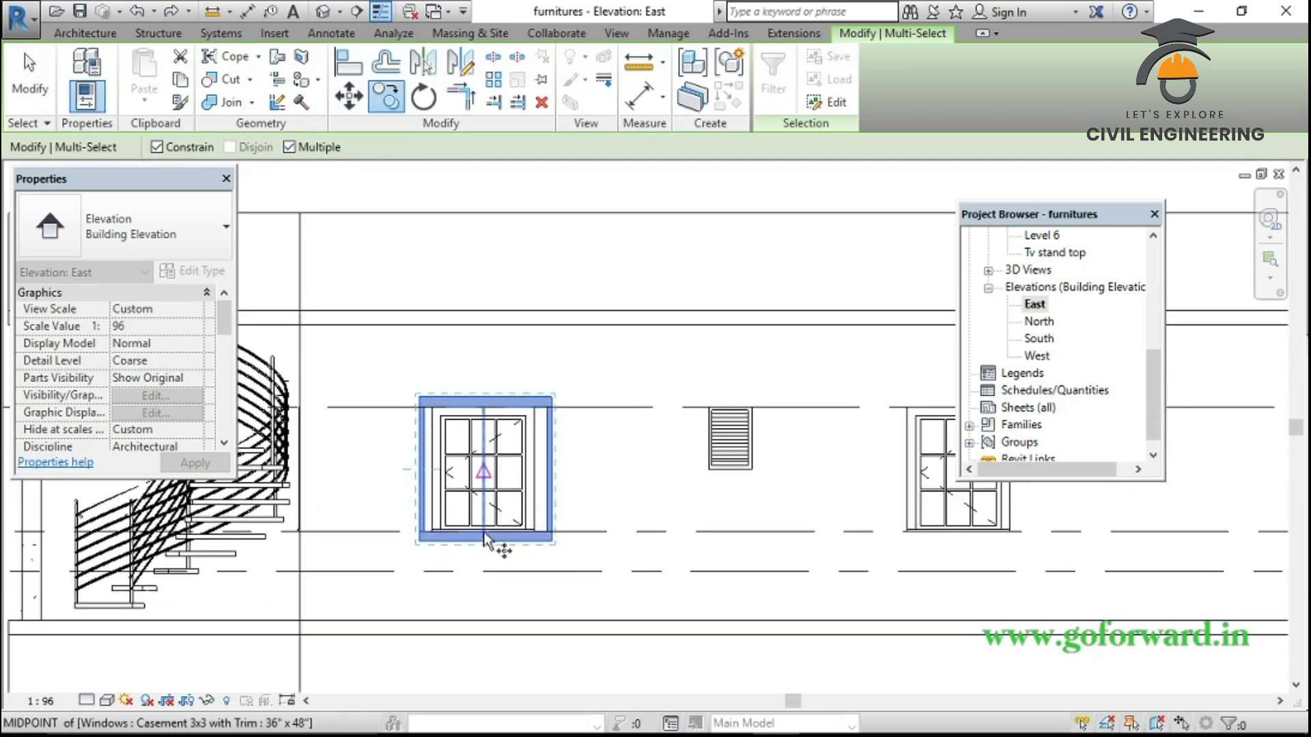
{"action": "scroll", "coordinate": [519, 556], "scroll_direction": "up", "scroll_amount": 4}
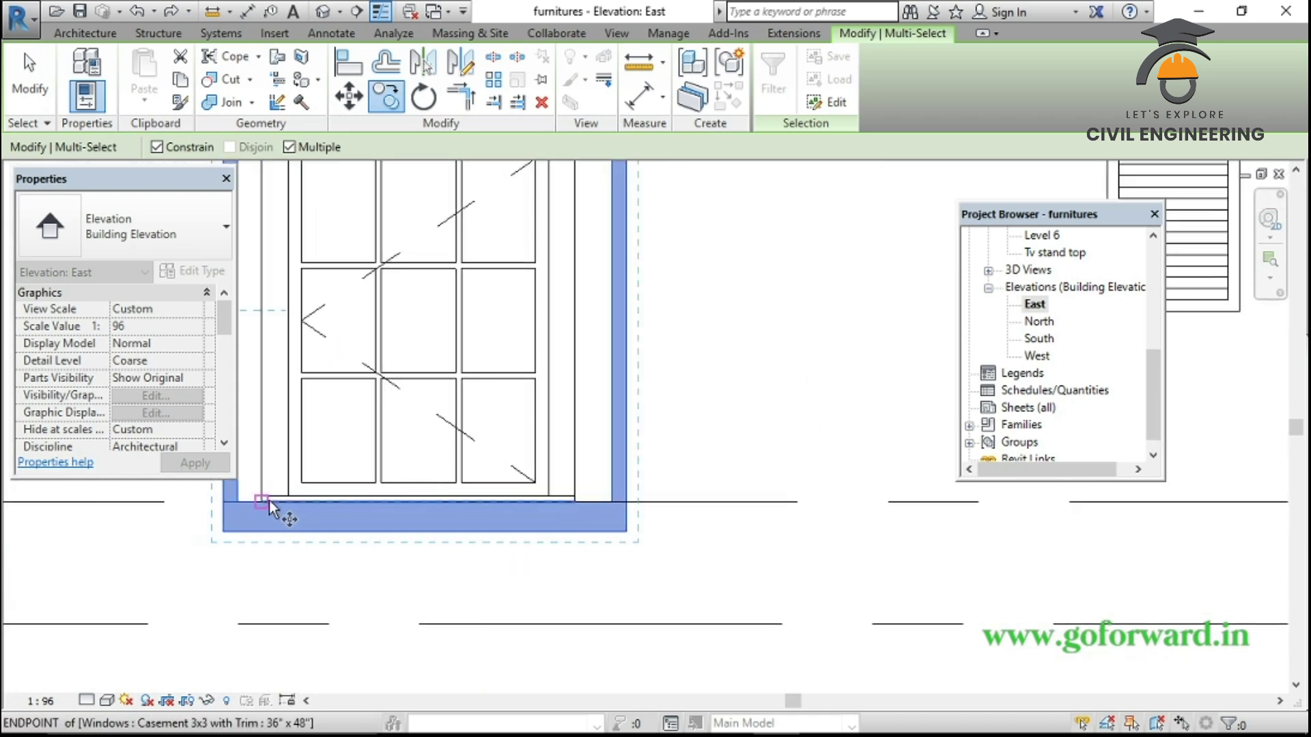
{"action": "scroll", "coordinate": [662, 519], "scroll_direction": "down", "scroll_amount": 5}
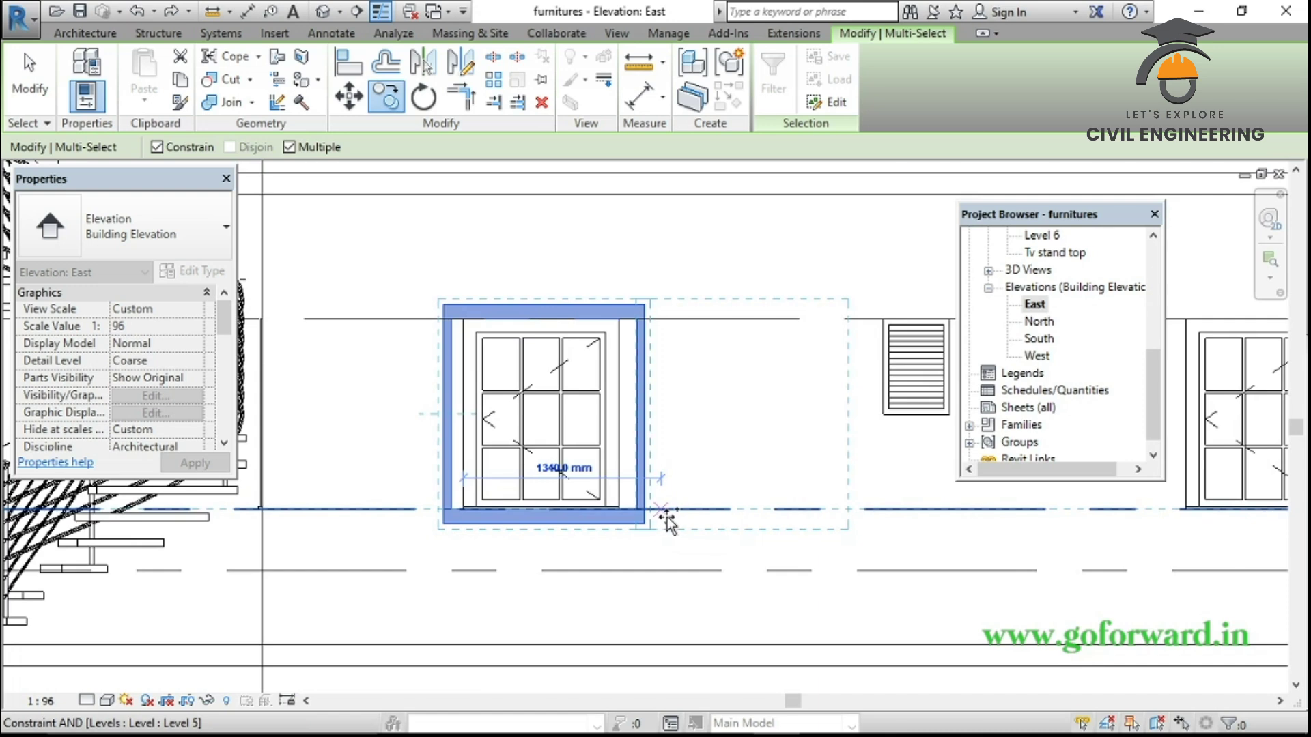
{"action": "middle_click_drag", "start_coordinate": [785, 532], "coordinate": [600, 542]}
{"action": "scroll", "coordinate": [741, 542], "scroll_direction": "up", "scroll_amount": 7, "text": "shift"}
{"action": "key", "text": "shift"}
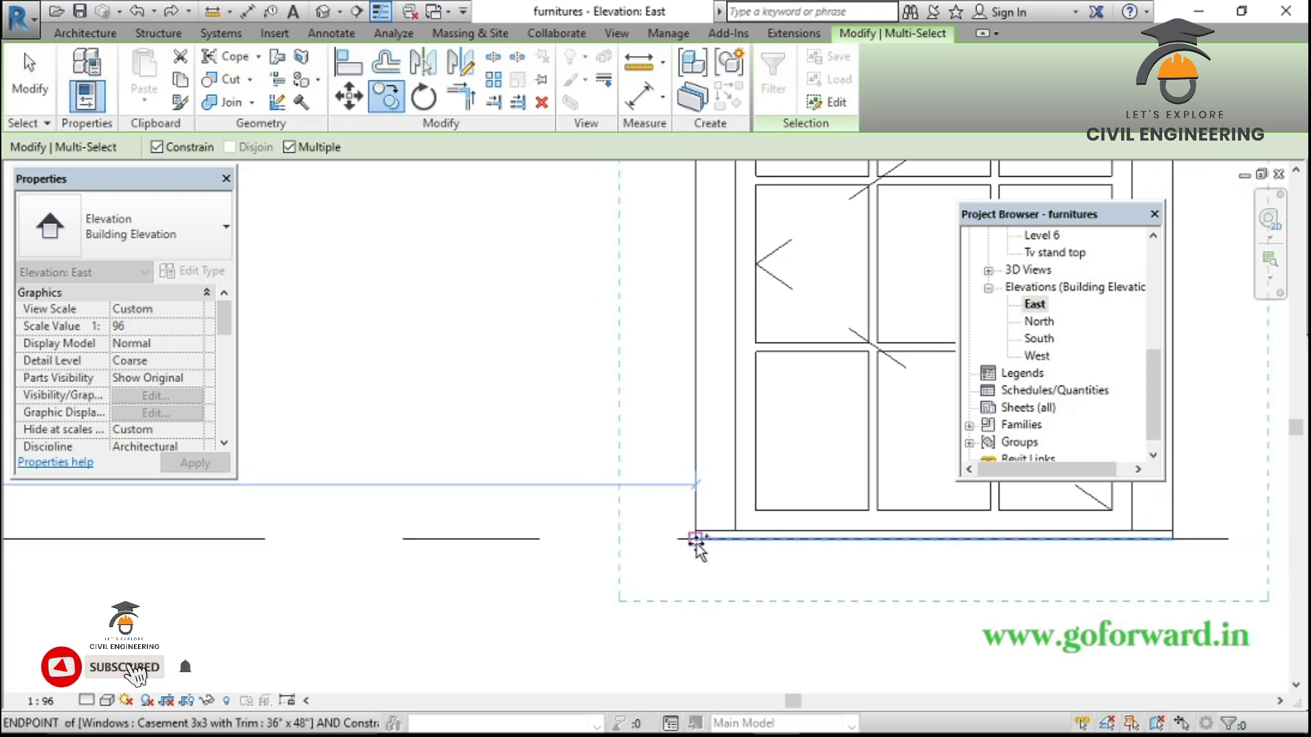
{"action": "left_click", "coordinate": [695, 541], "text": "shift"}
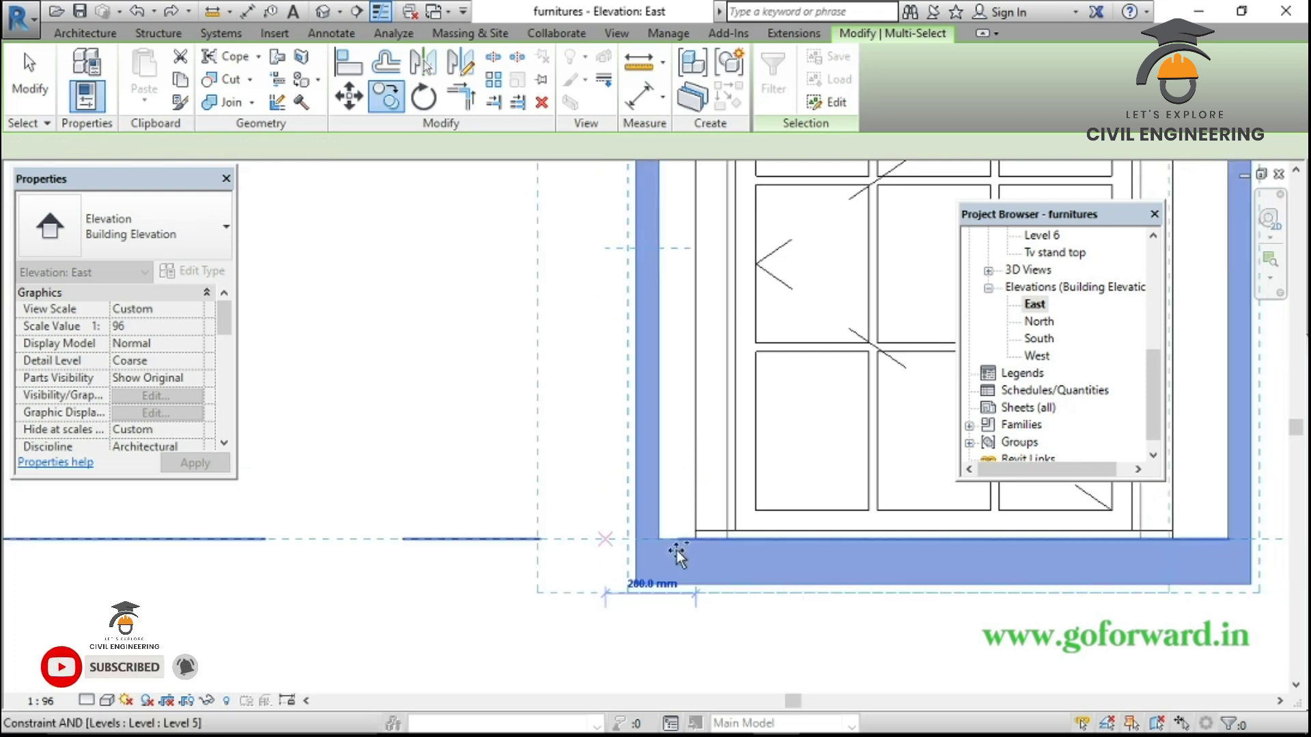
{"action": "scroll", "coordinate": [692, 525], "scroll_direction": "down", "scroll_amount": 3}
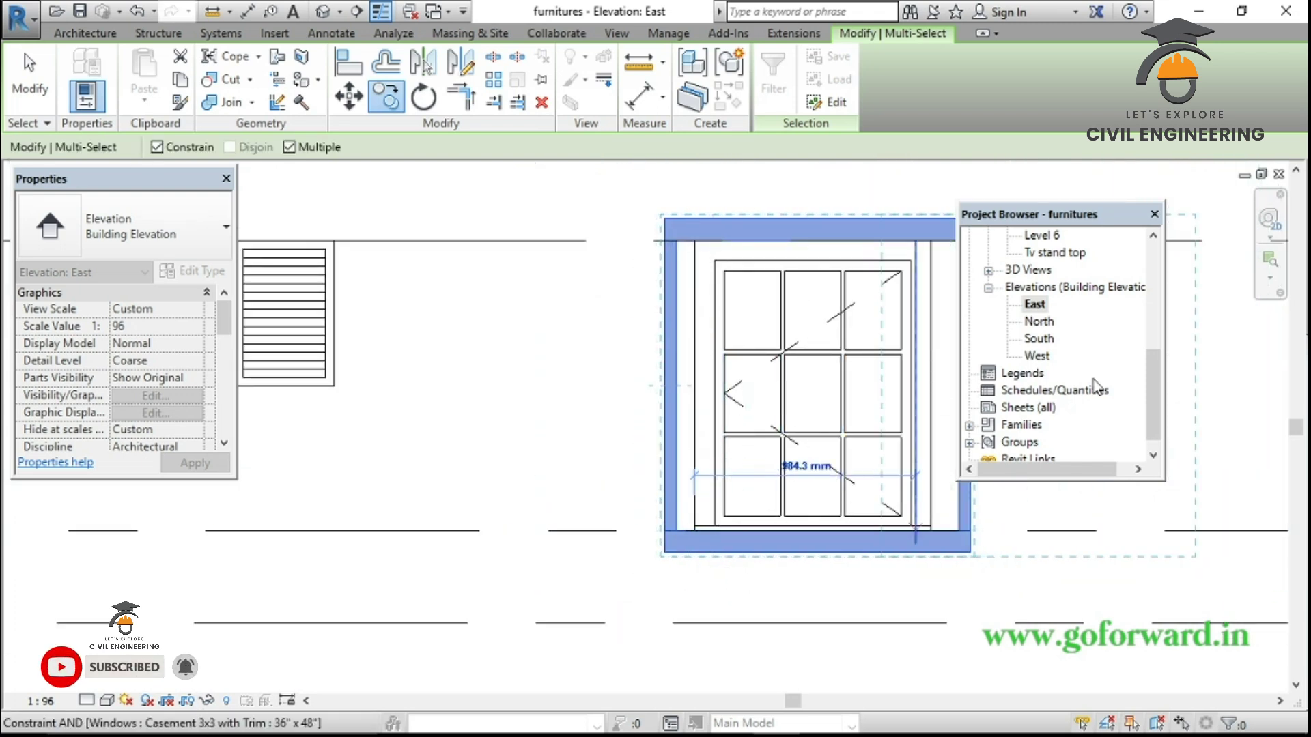
{"action": "scroll", "coordinate": [911, 594], "scroll_direction": "down", "scroll_amount": 2}
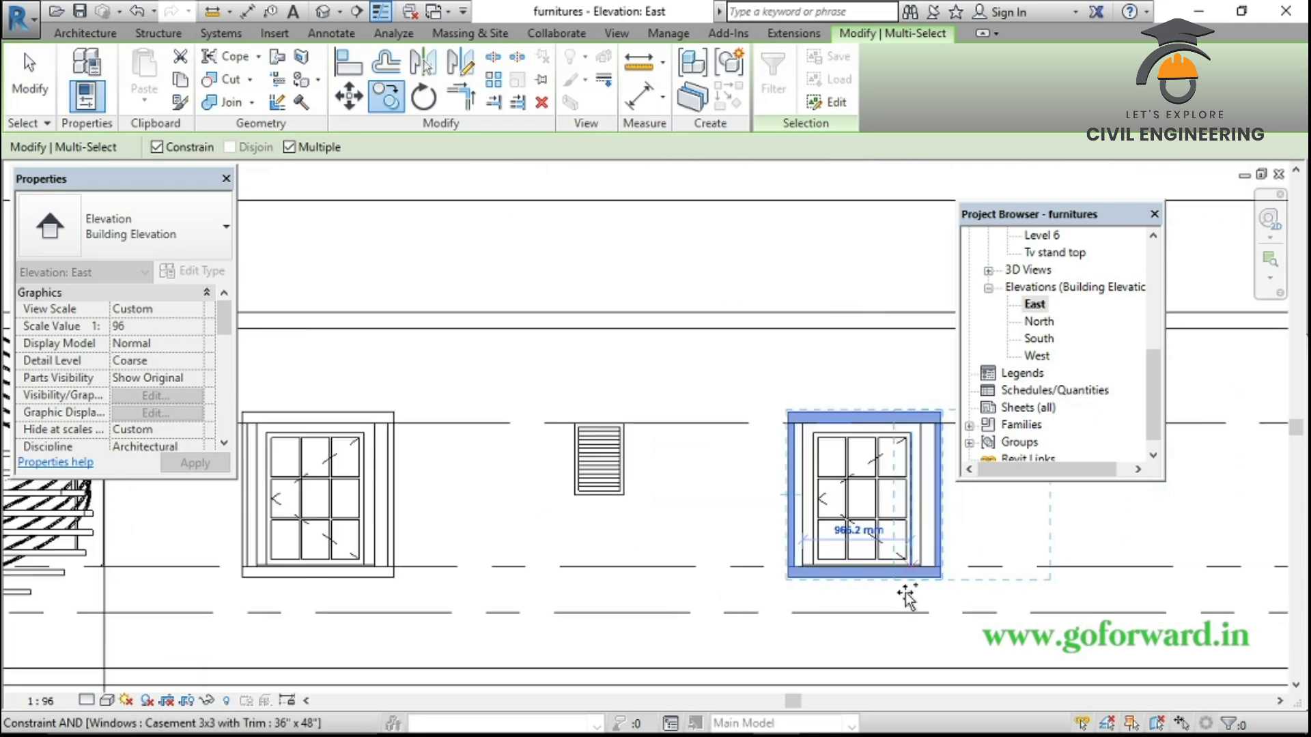